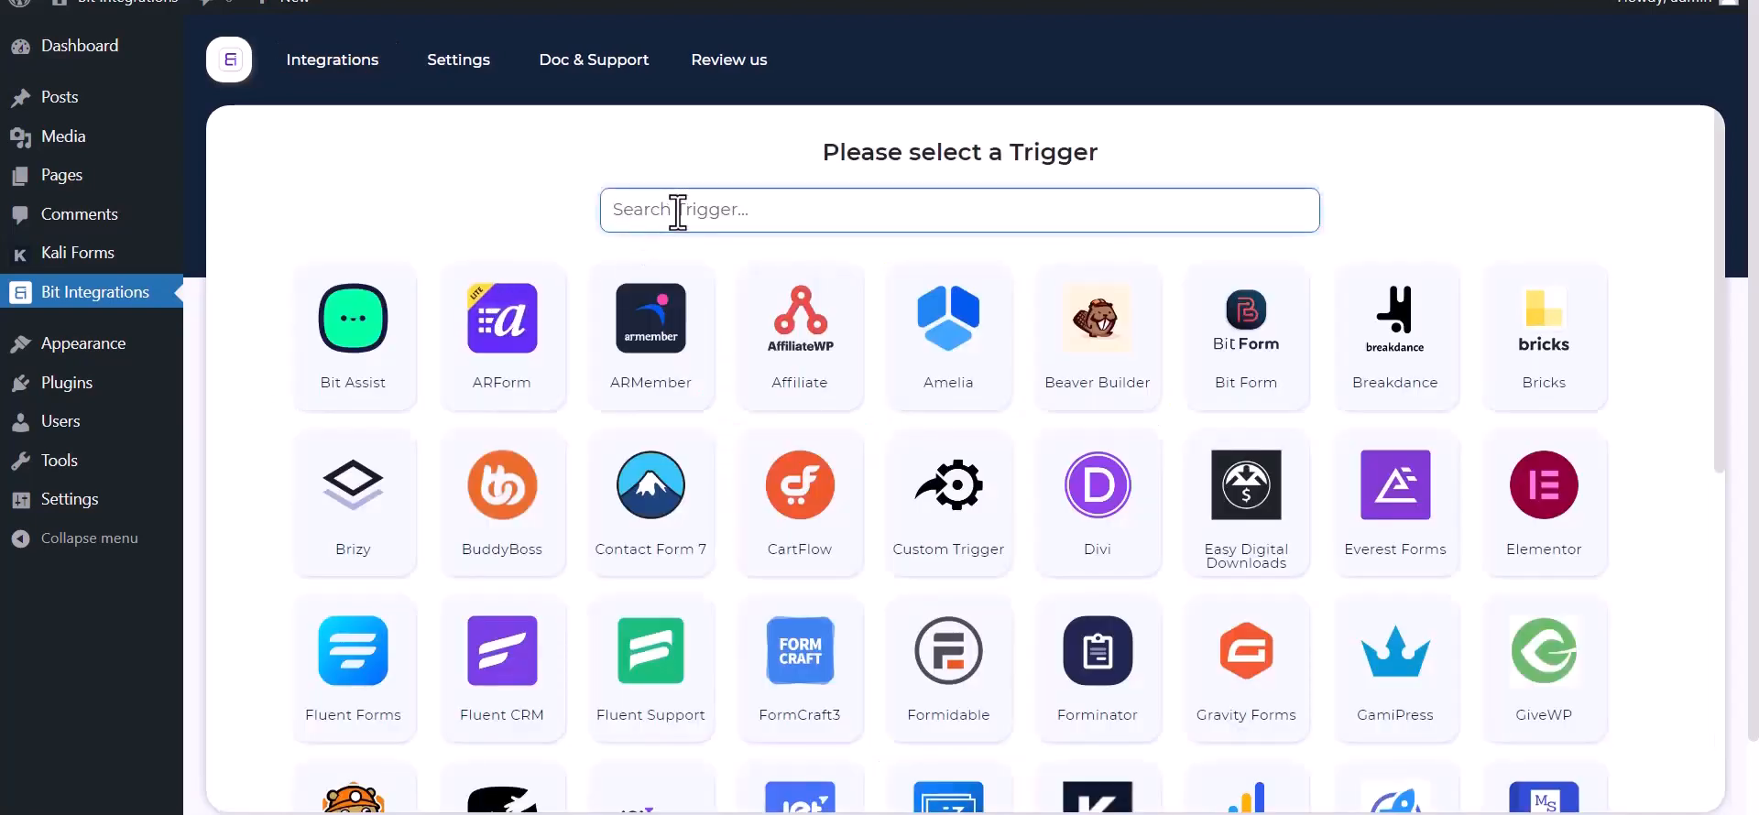
- Pick Kali Forms as the trigger, copy its webhook URL and start fetching sample data
text(ka)
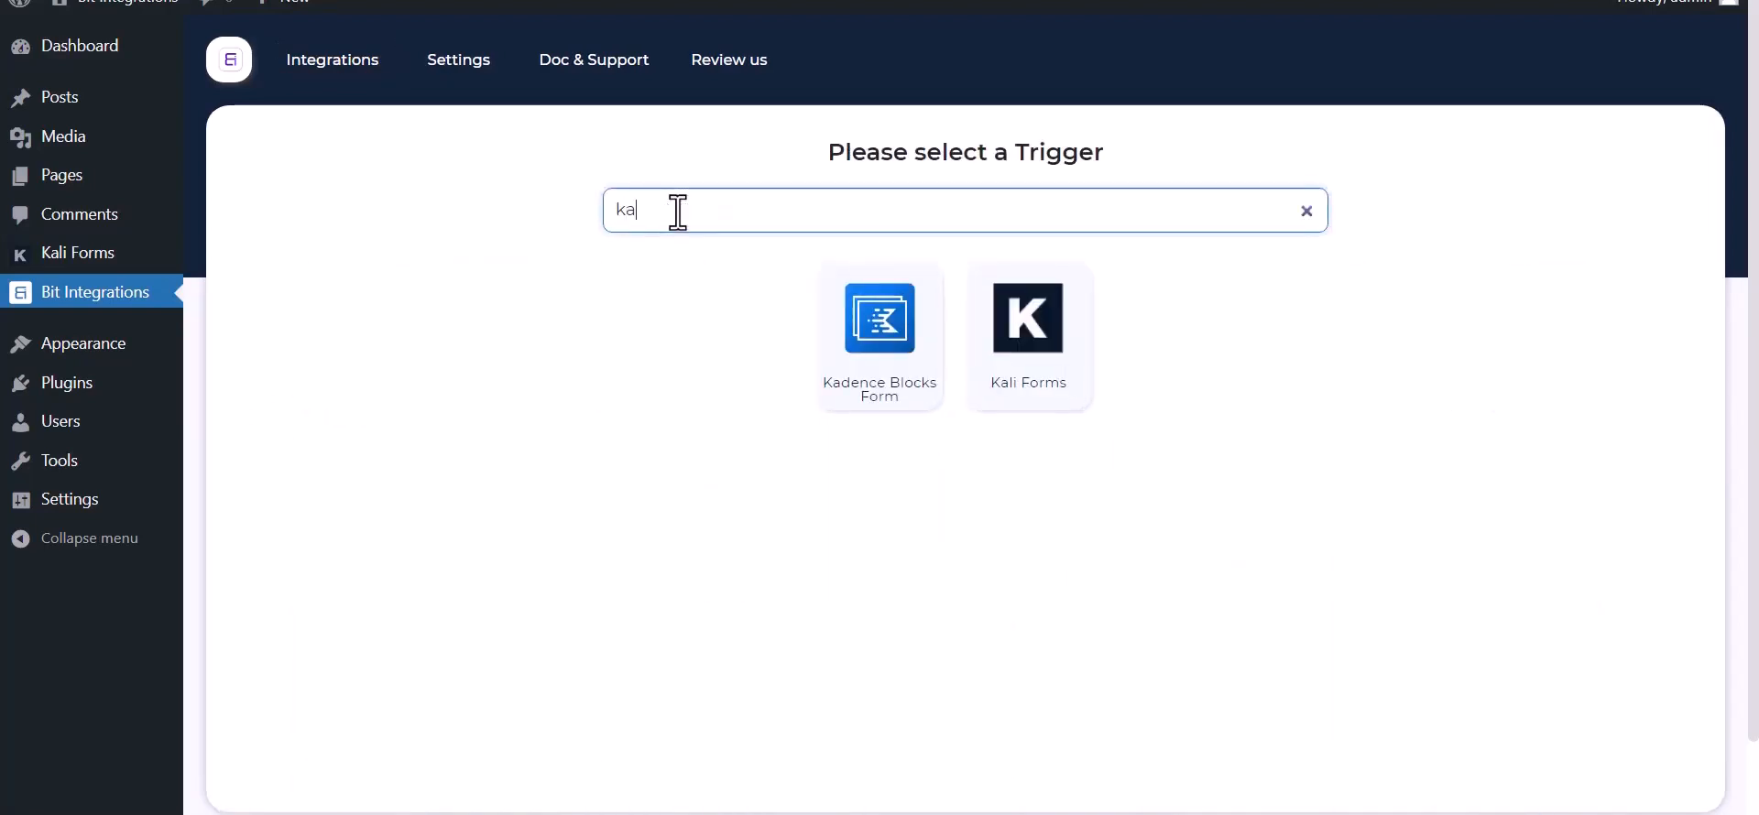
click(1042, 380)
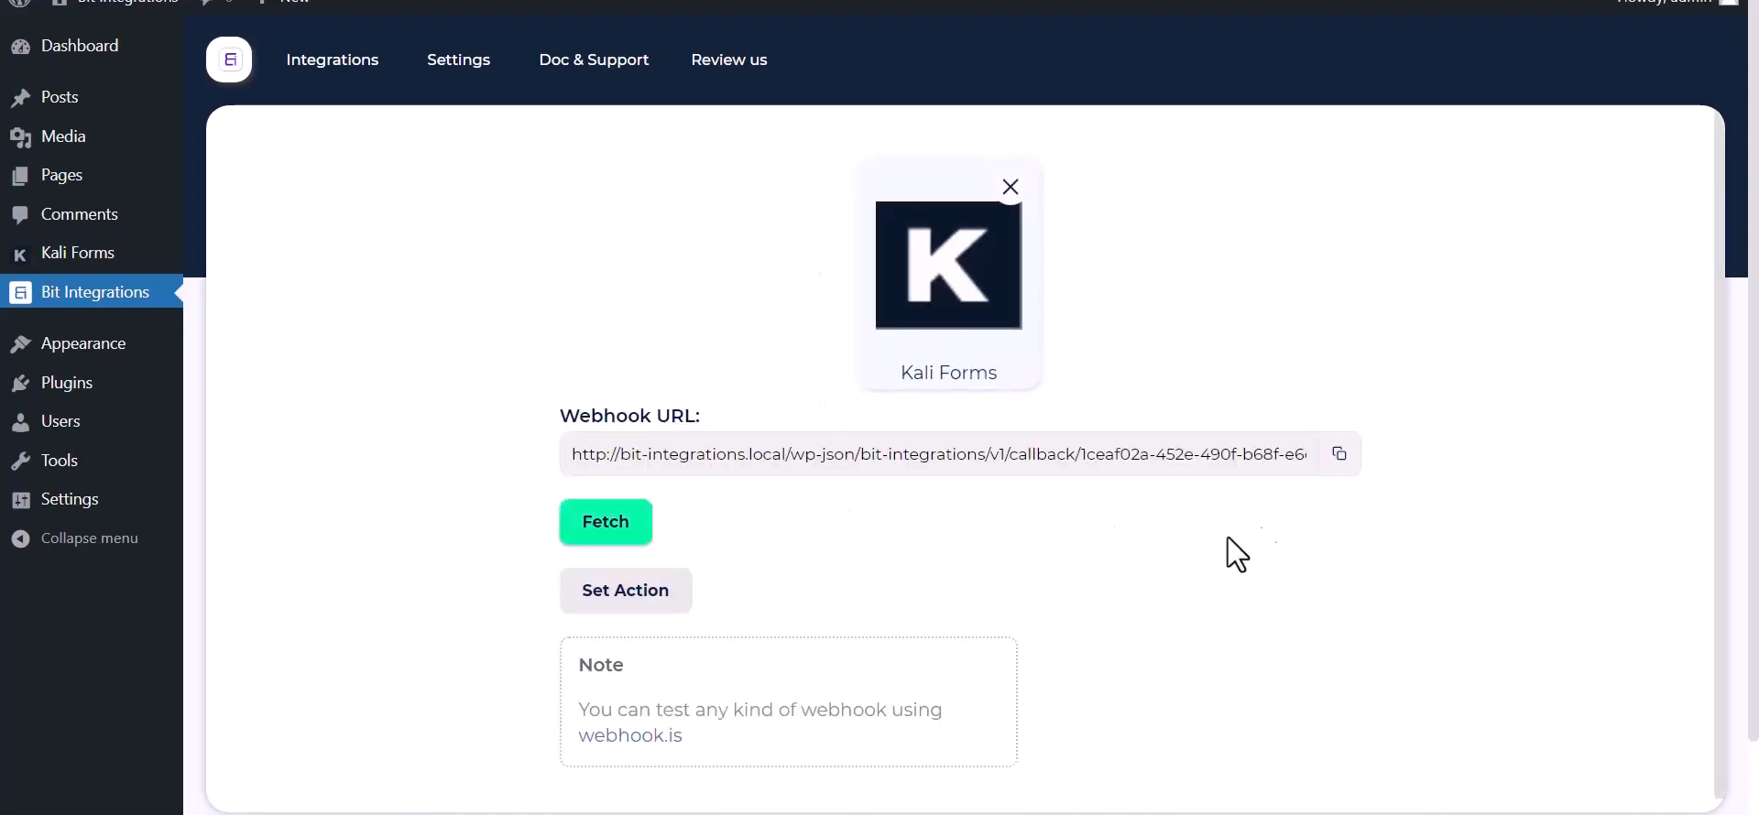
click(1339, 453)
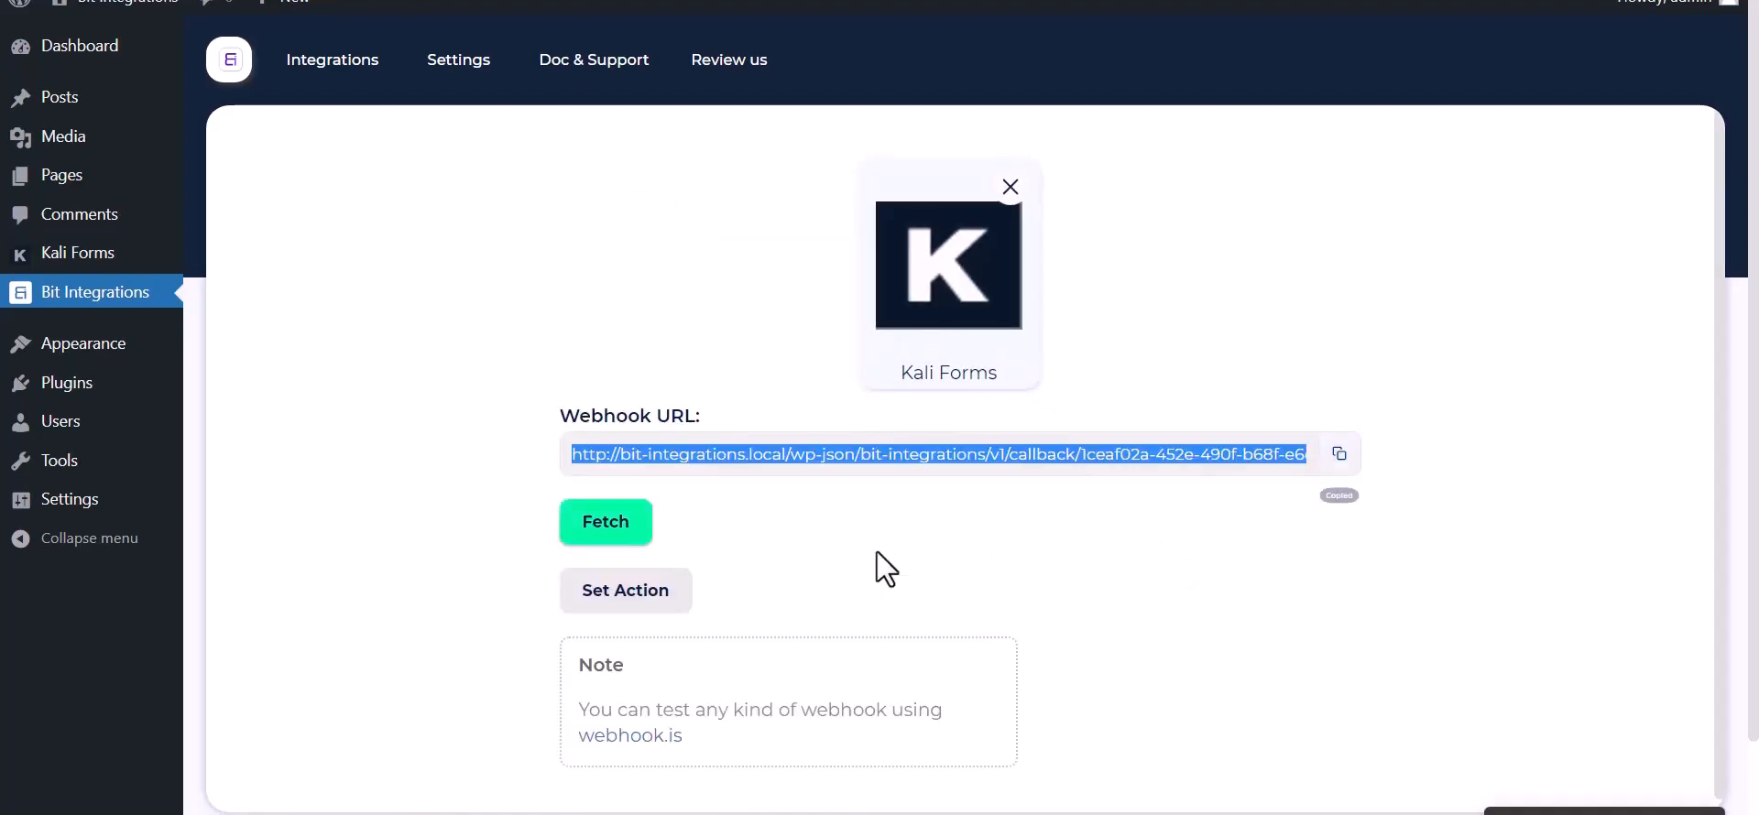
click(586, 536)
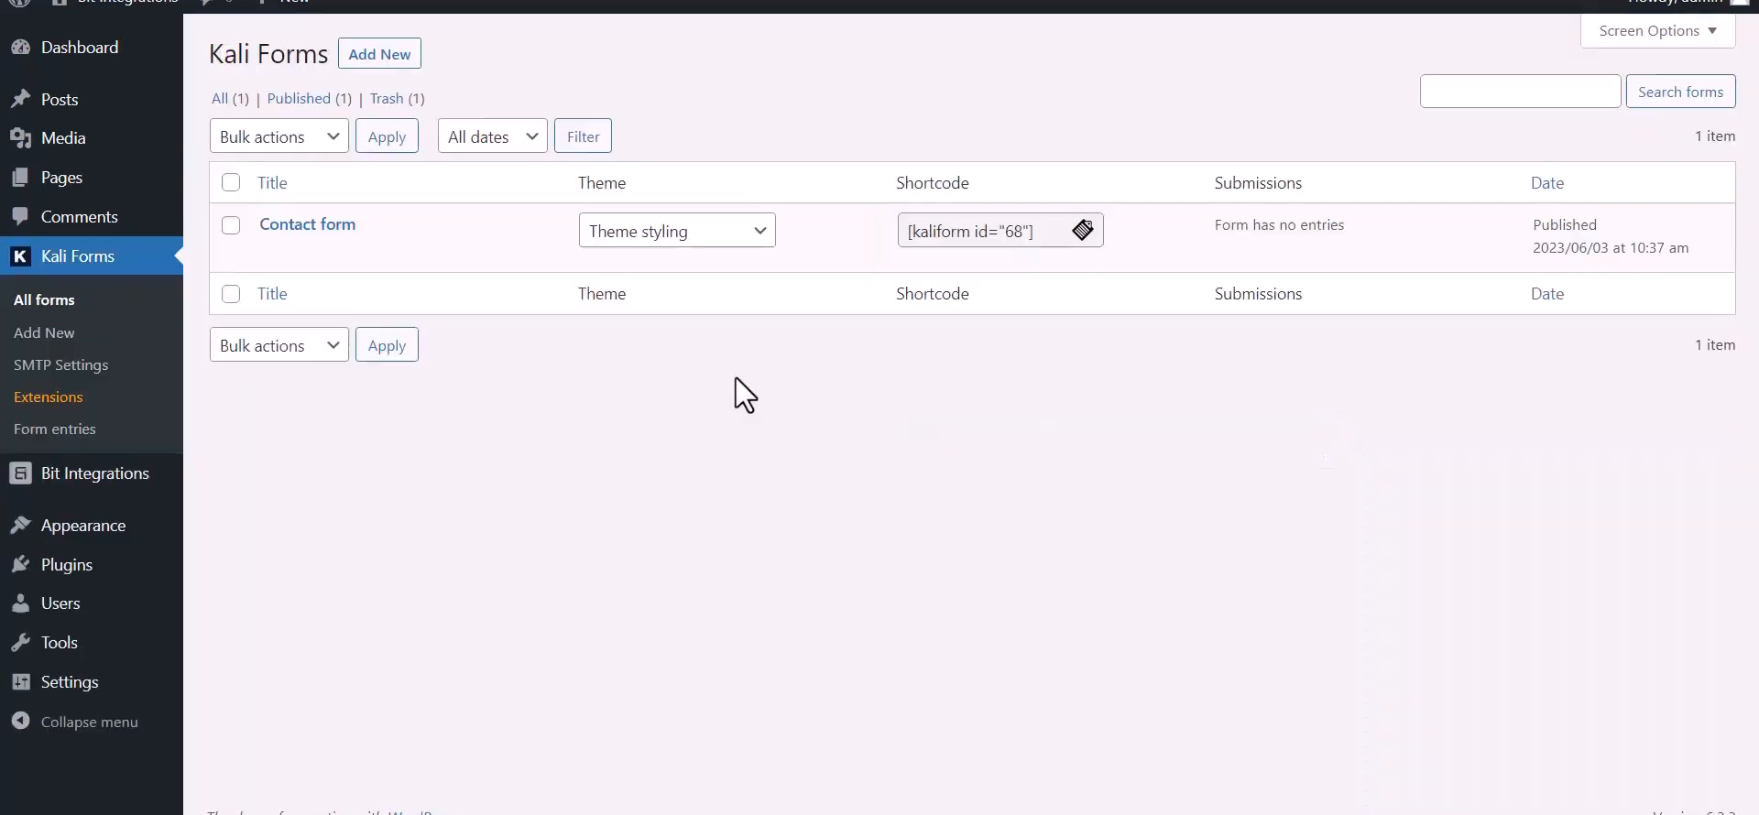
- Open the Contact form's Web Hooks settings and name a new webhook 'Bit Integrations'
mouse_move(281, 267)
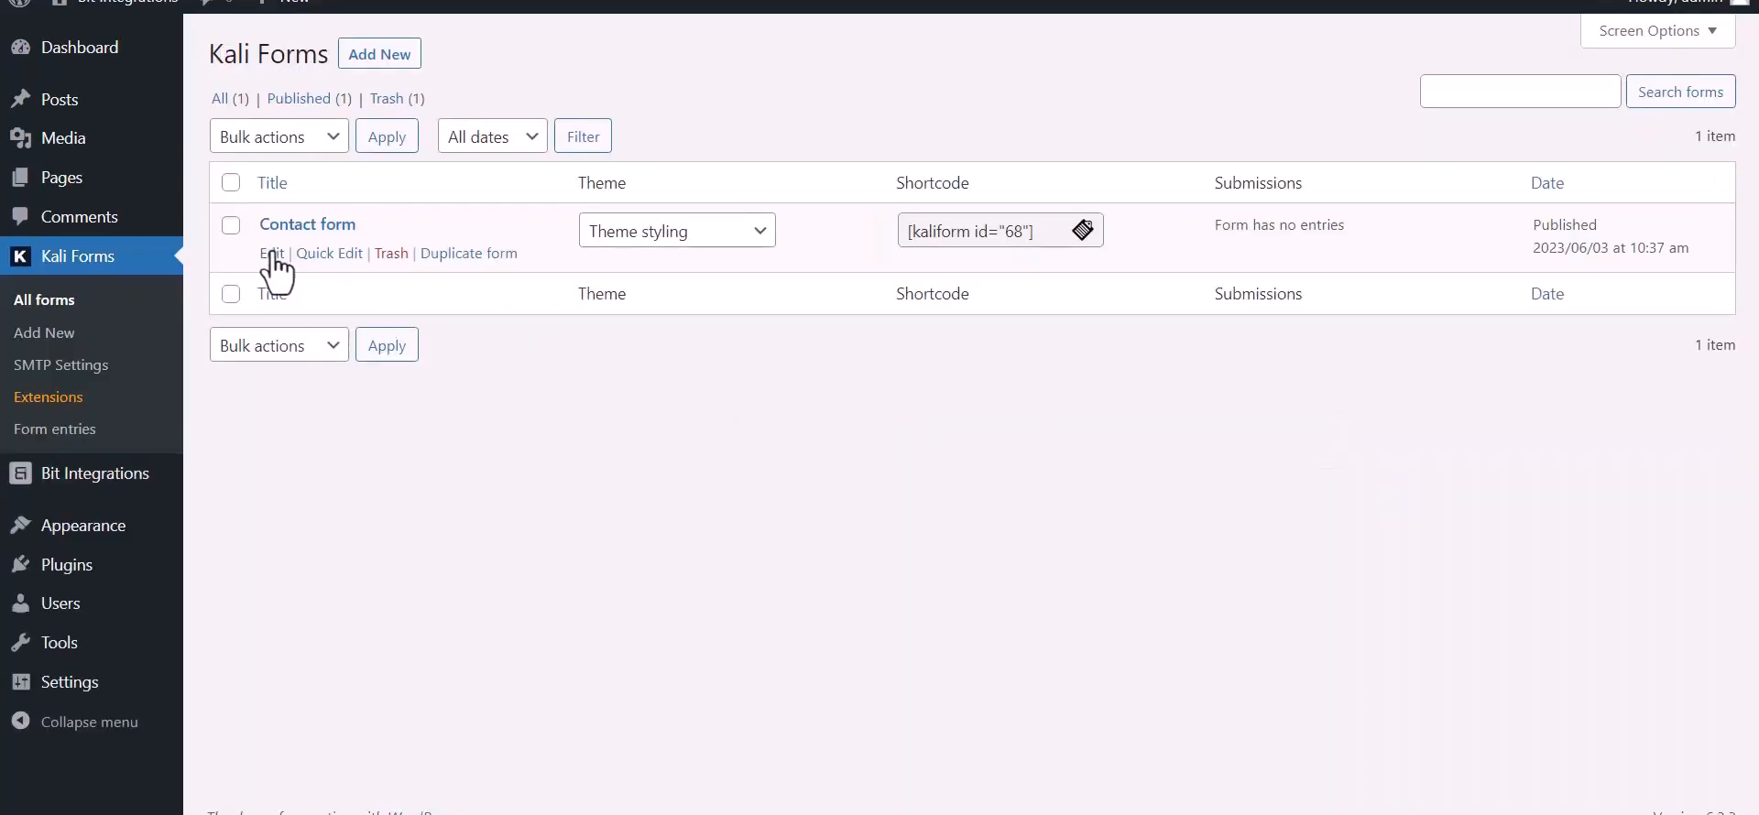
click(271, 254)
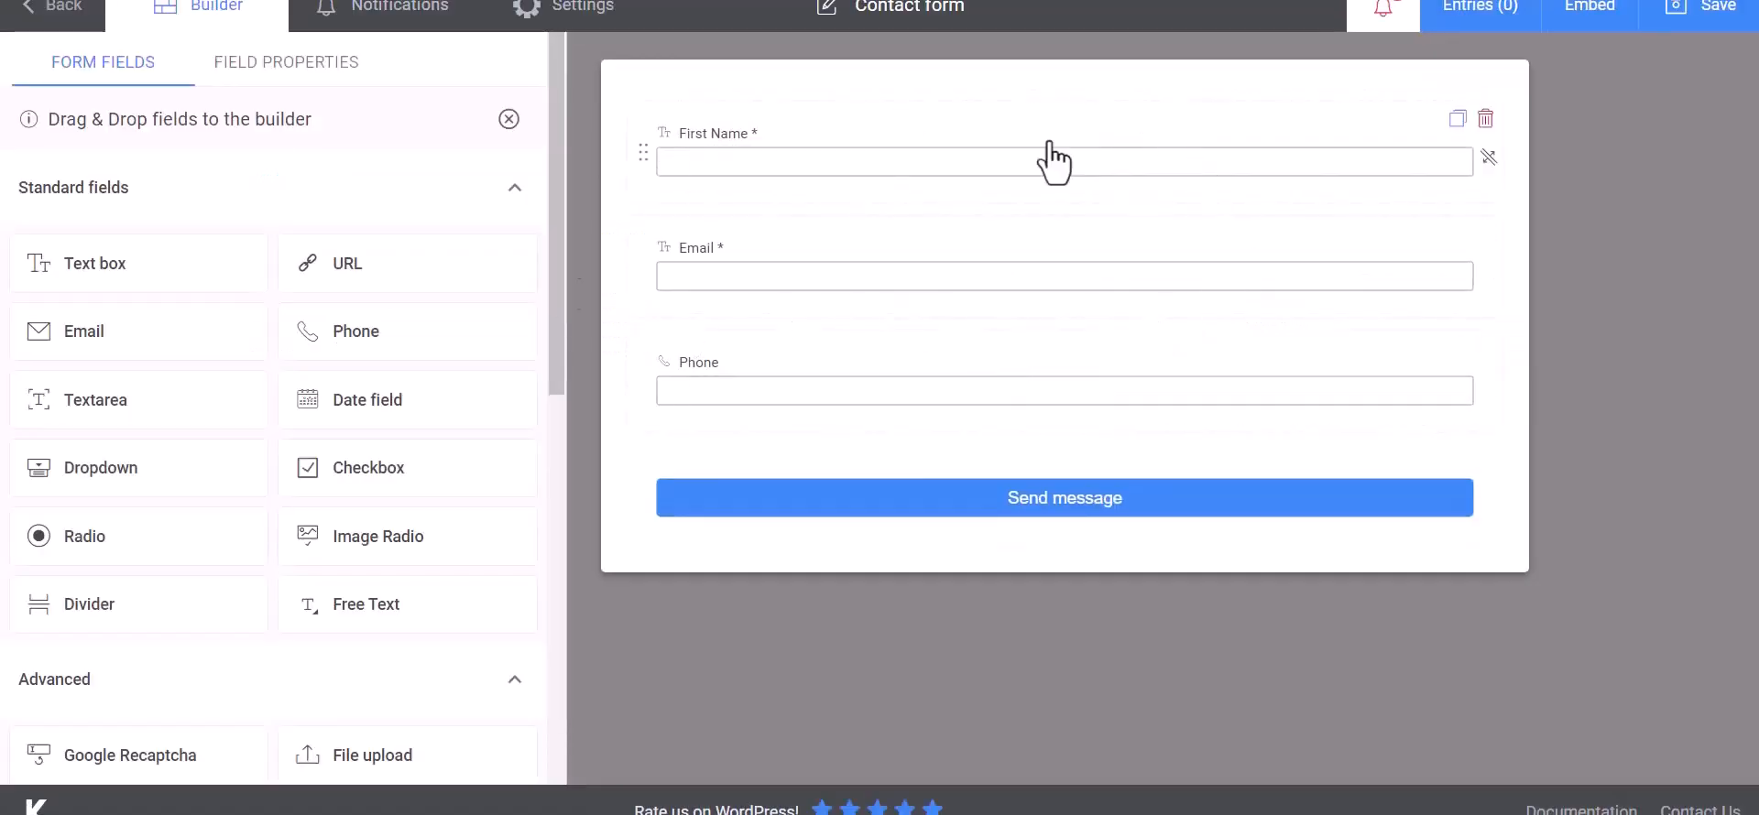
click(600, 23)
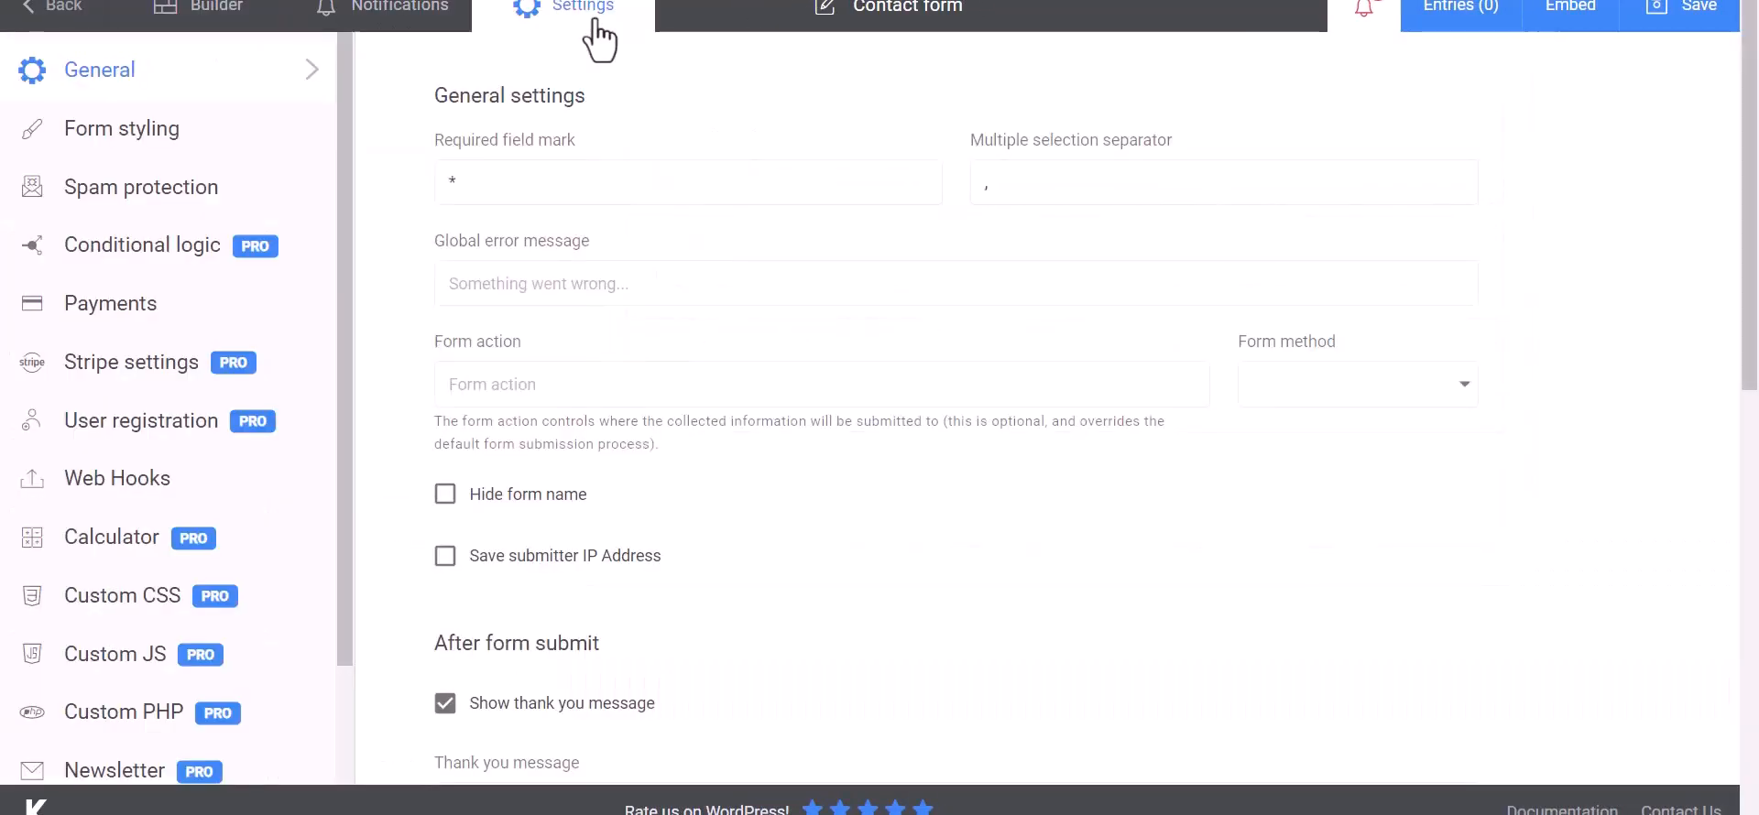
click(87, 485)
click(553, 183)
text(Bit Integrat)
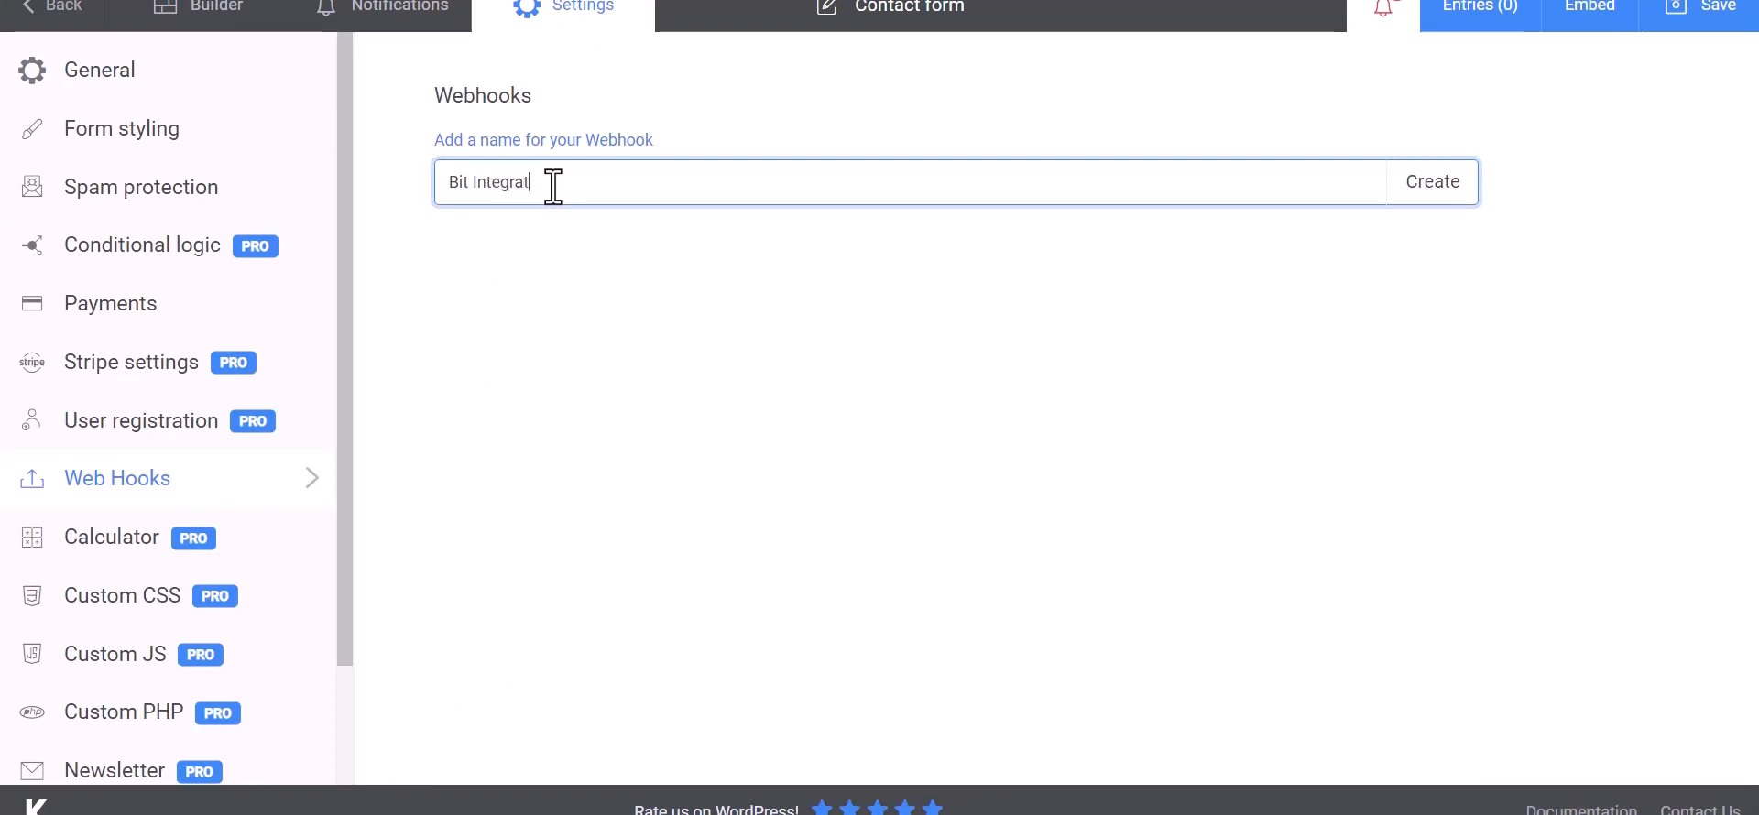
text(ions)
- Create the webhook with the copied URL as Payload URL and map the first key to First Name
click(1435, 194)
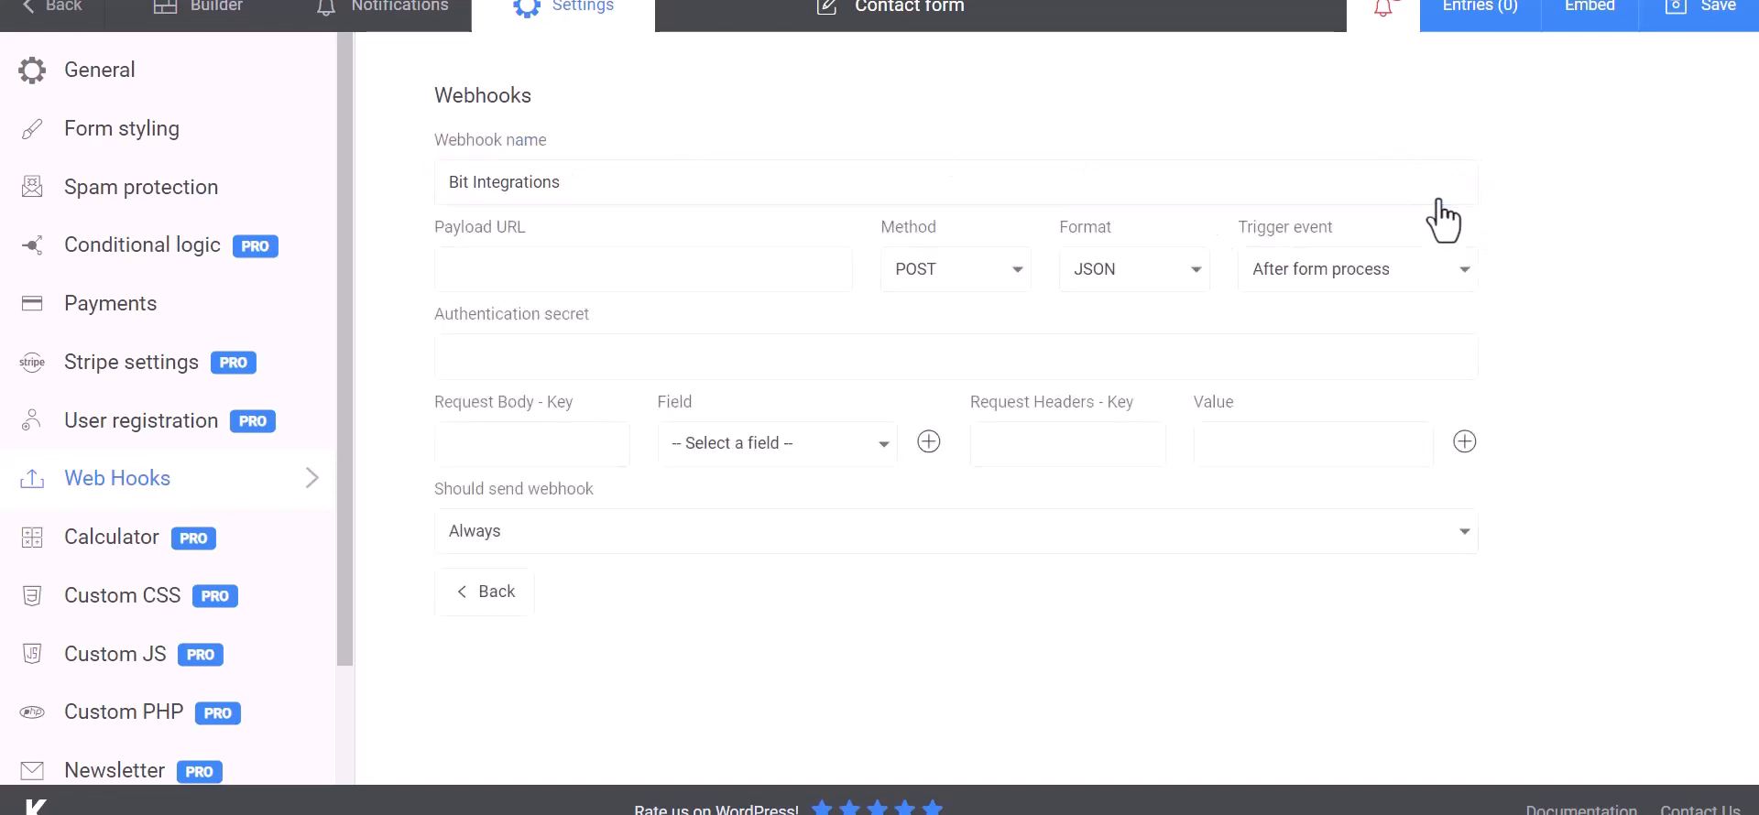
click(554, 268)
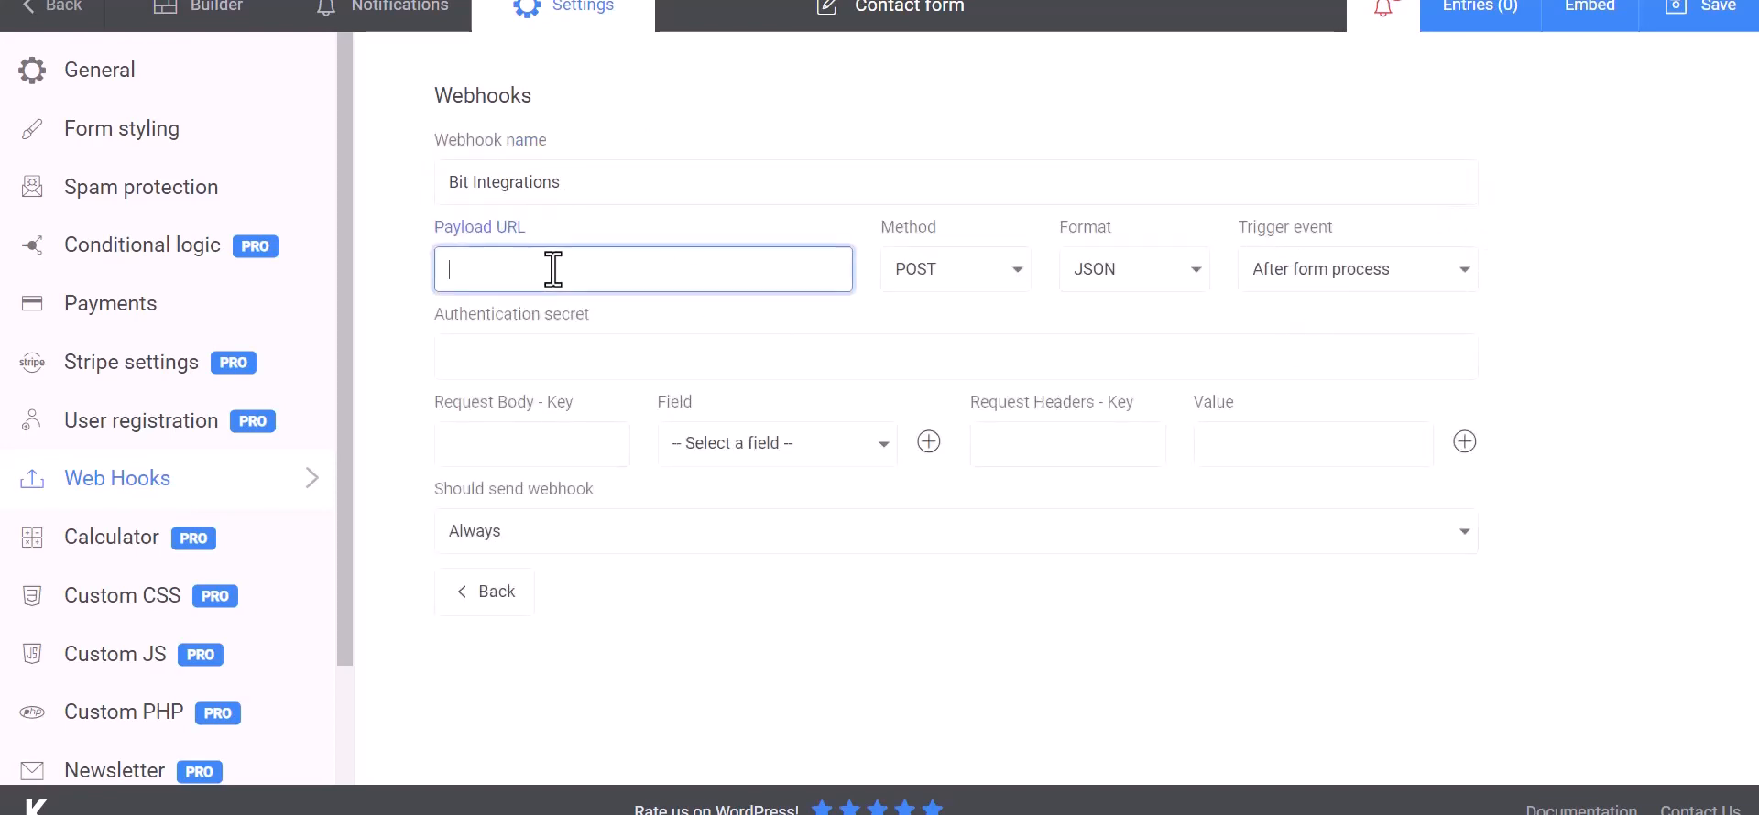
key(ctrl+v)
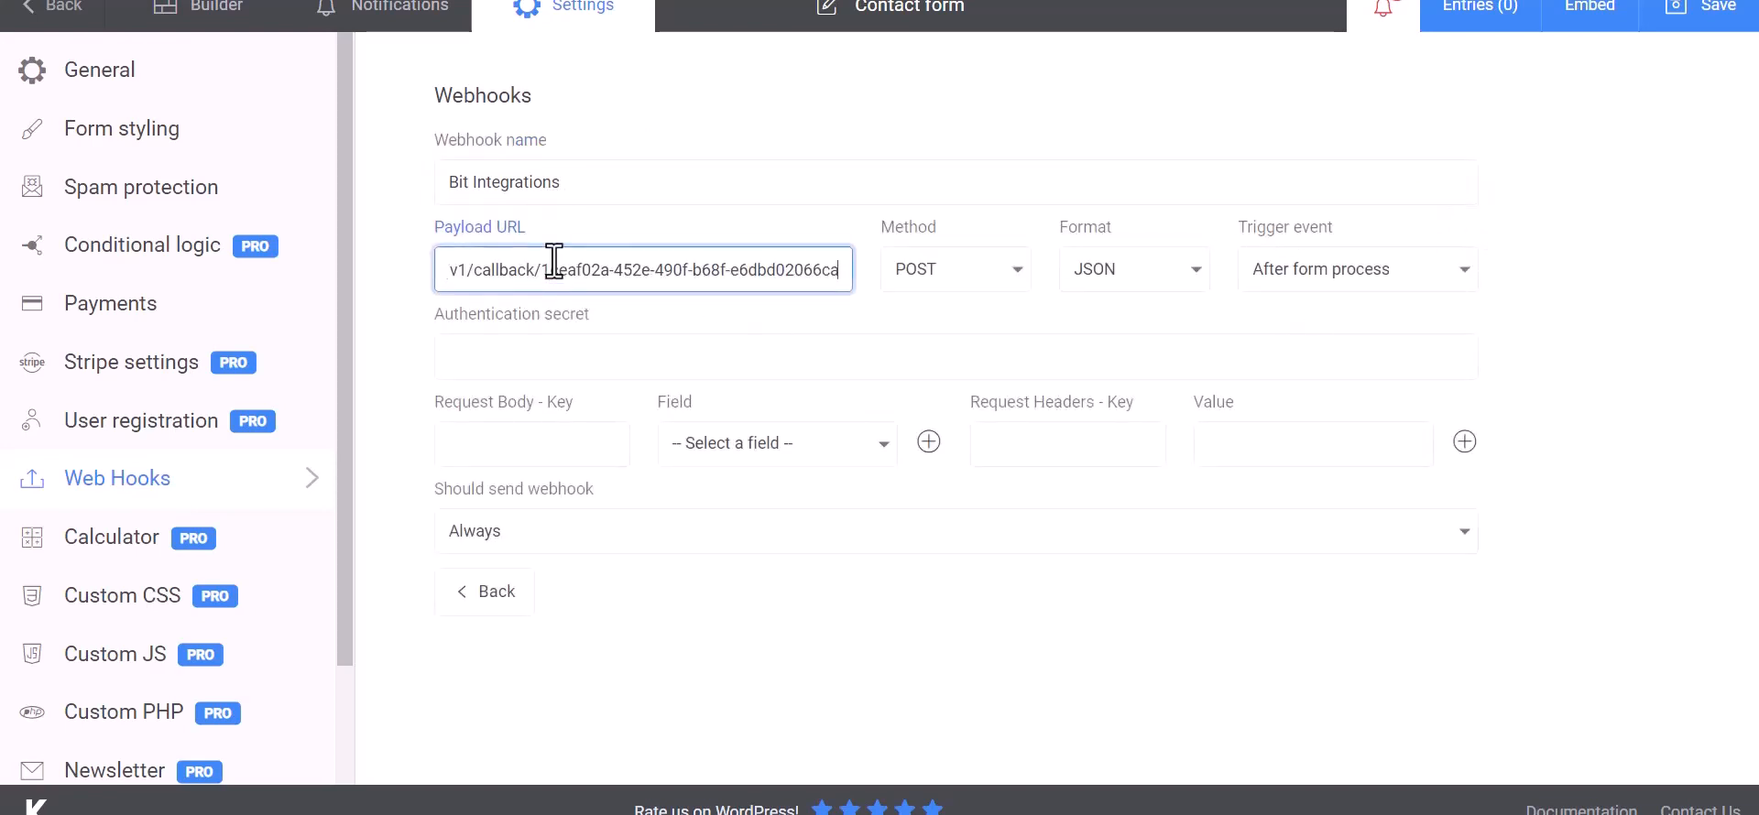
click(553, 447)
click(680, 461)
click(733, 486)
click(587, 449)
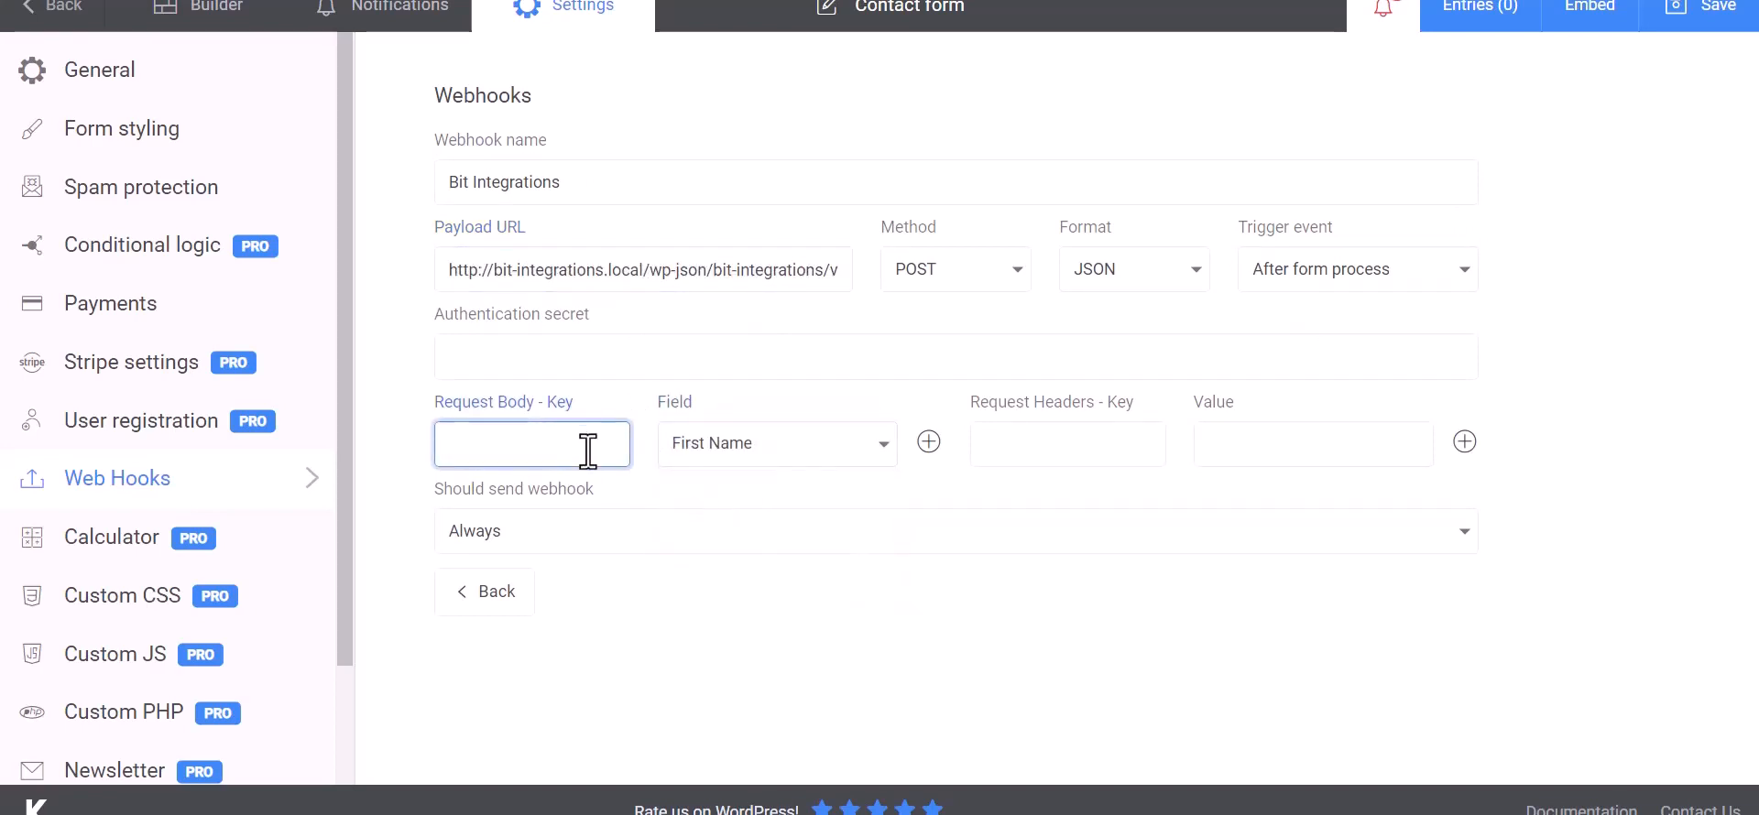
- Add two more body mappings for Email and Phone
click(928, 442)
click(770, 503)
click(710, 585)
click(590, 507)
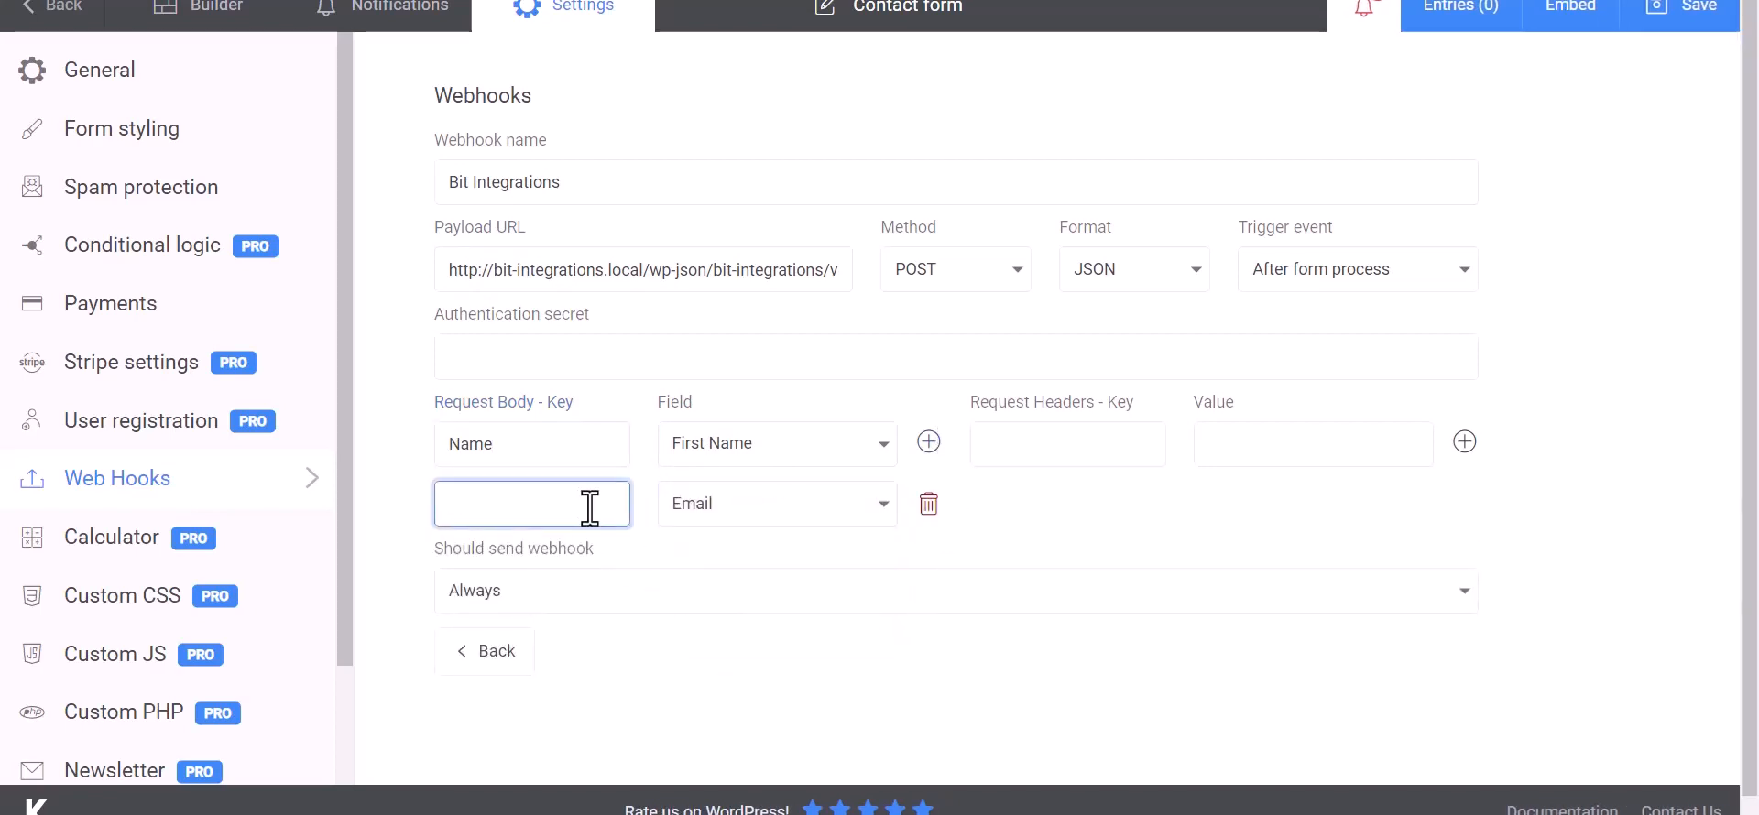
click(928, 441)
click(777, 564)
click(718, 686)
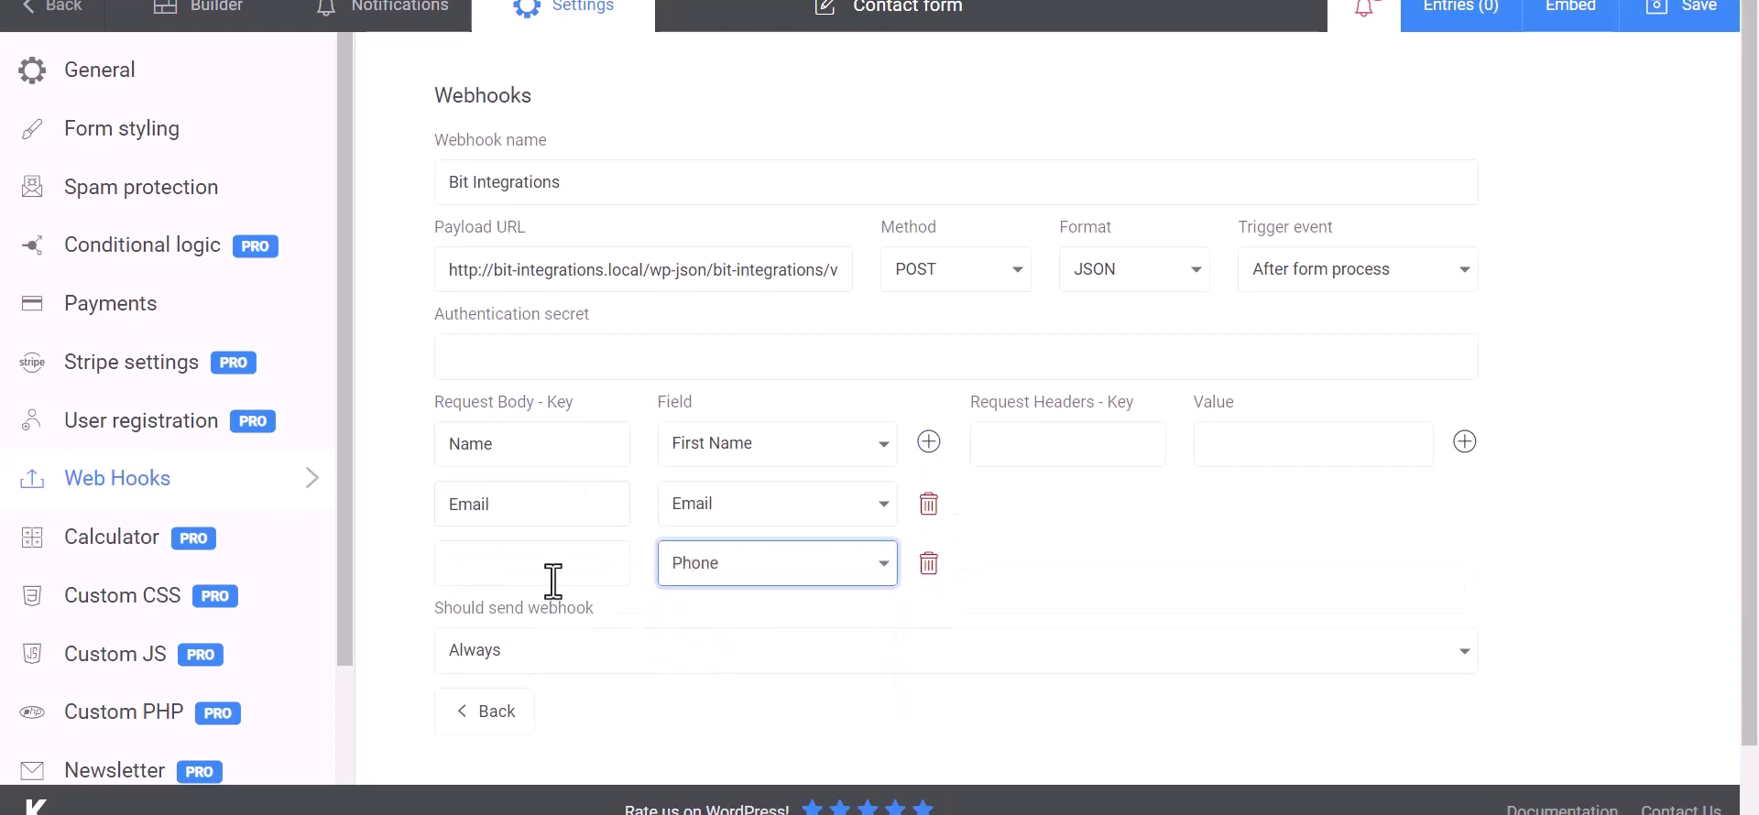
click(553, 580)
text(Phone)
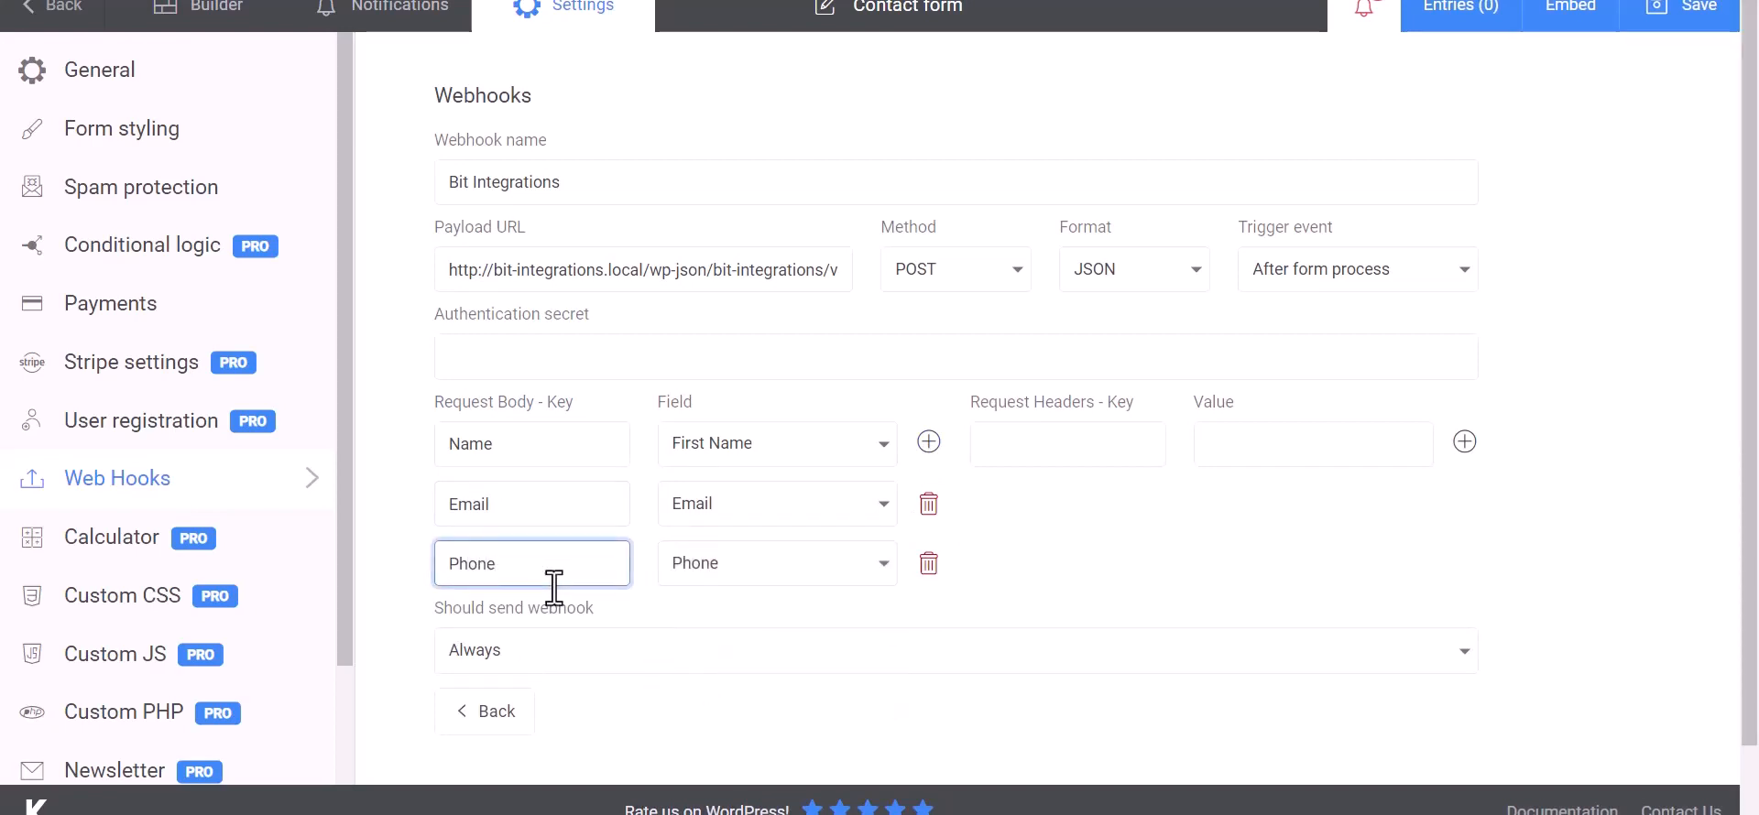
click(1172, 537)
scroll(1104, 537, down, 1)
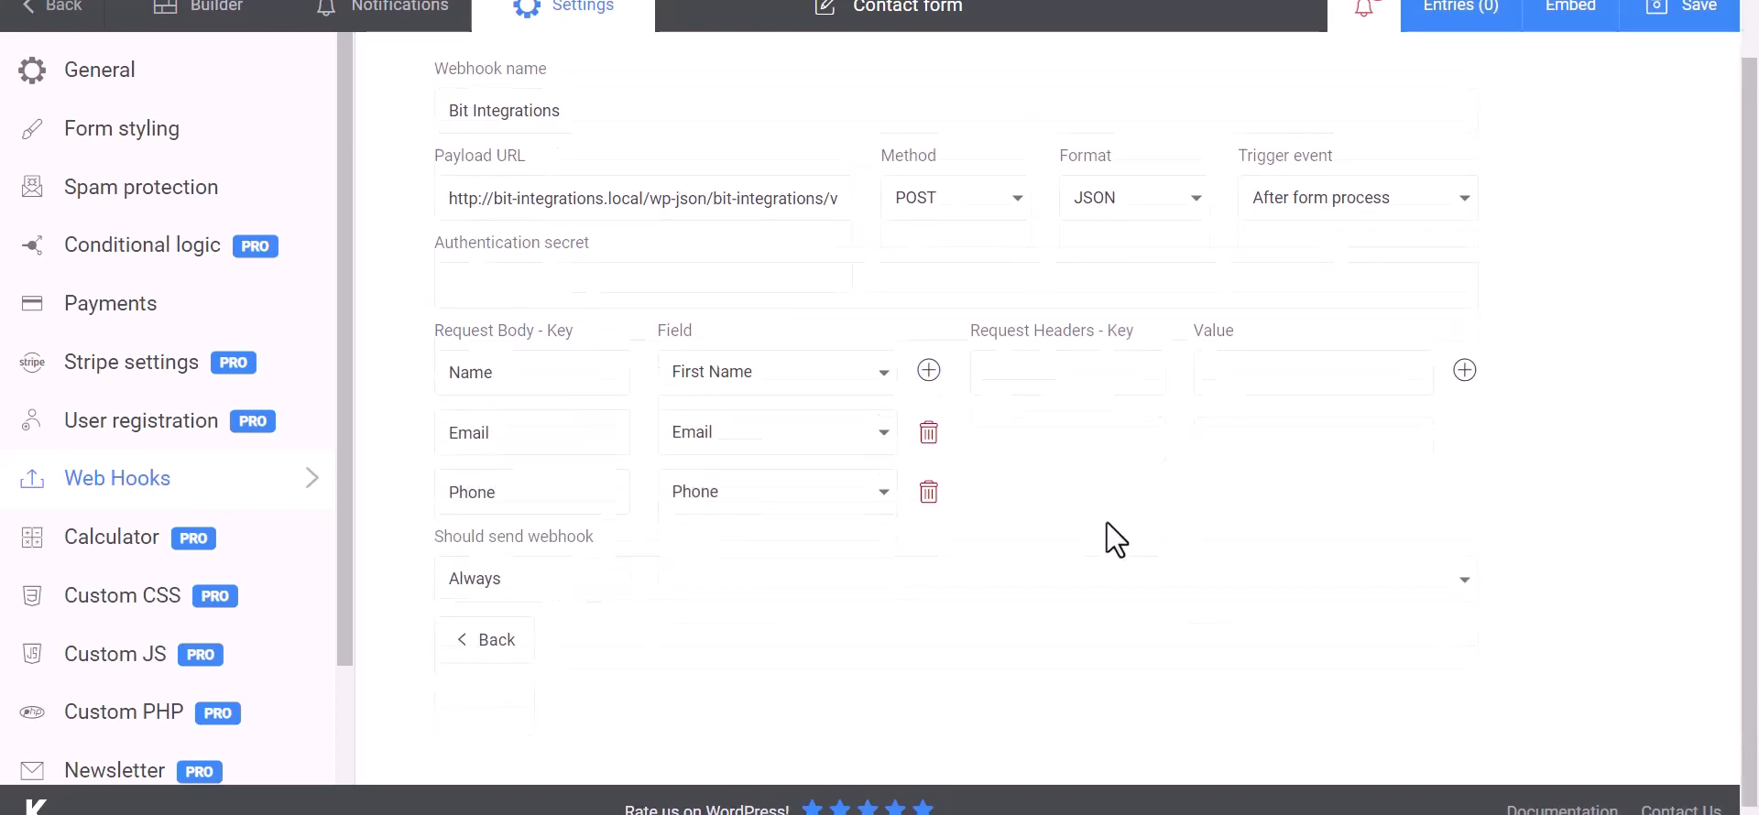
- Save the Kali Forms webhook settings and proceed to the action step in Bit Integrations
click(1689, 14)
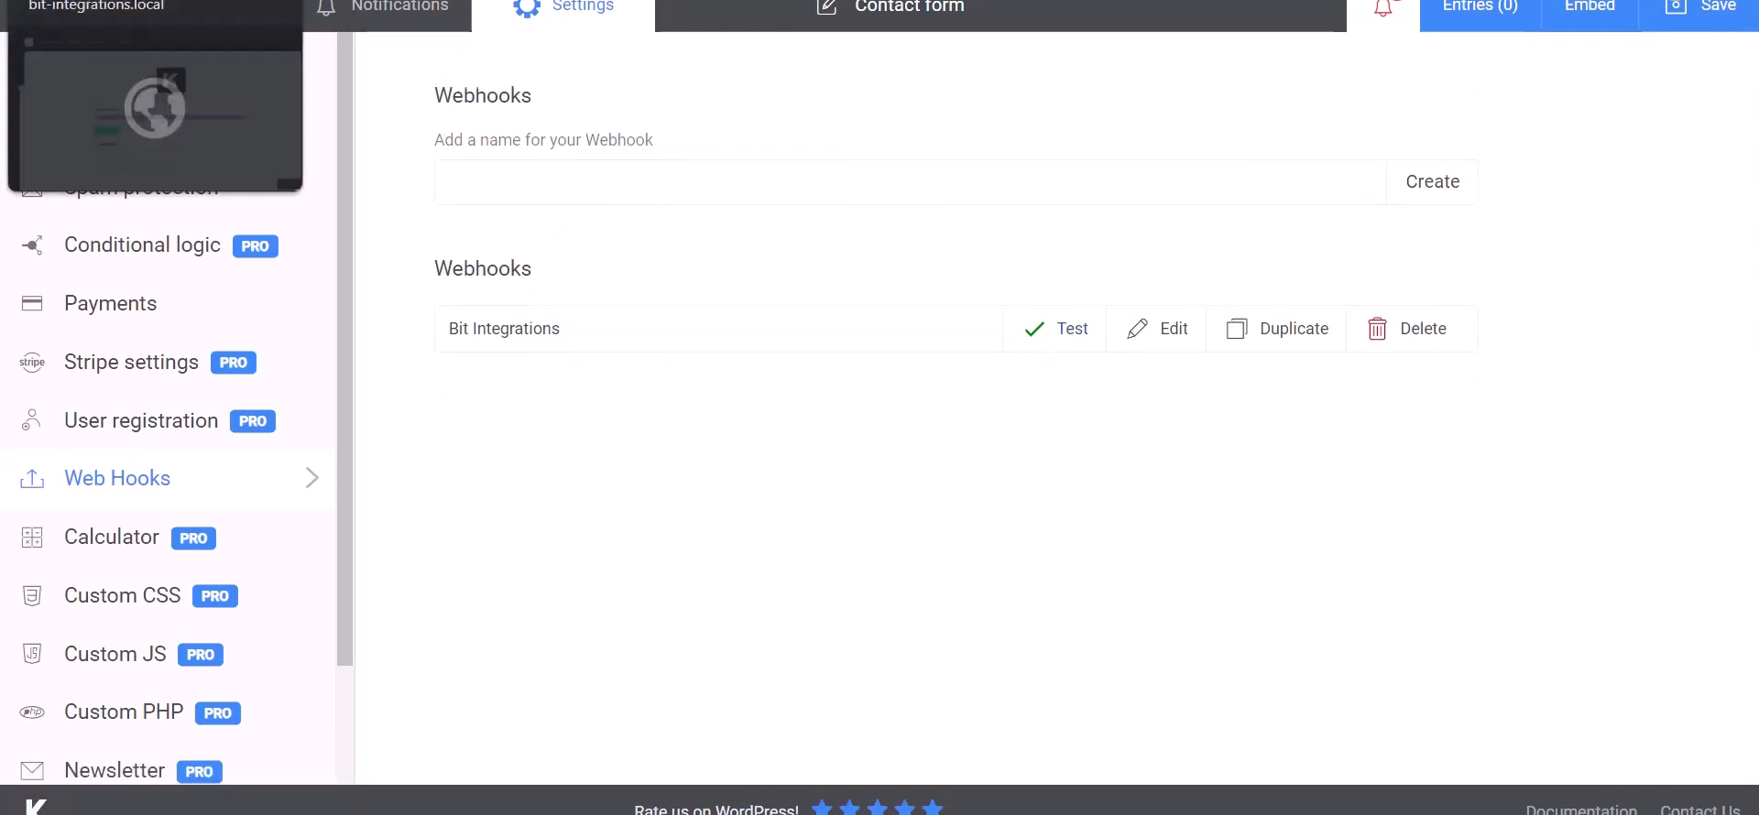
click(138, 0)
scroll(897, 671, down, 15)
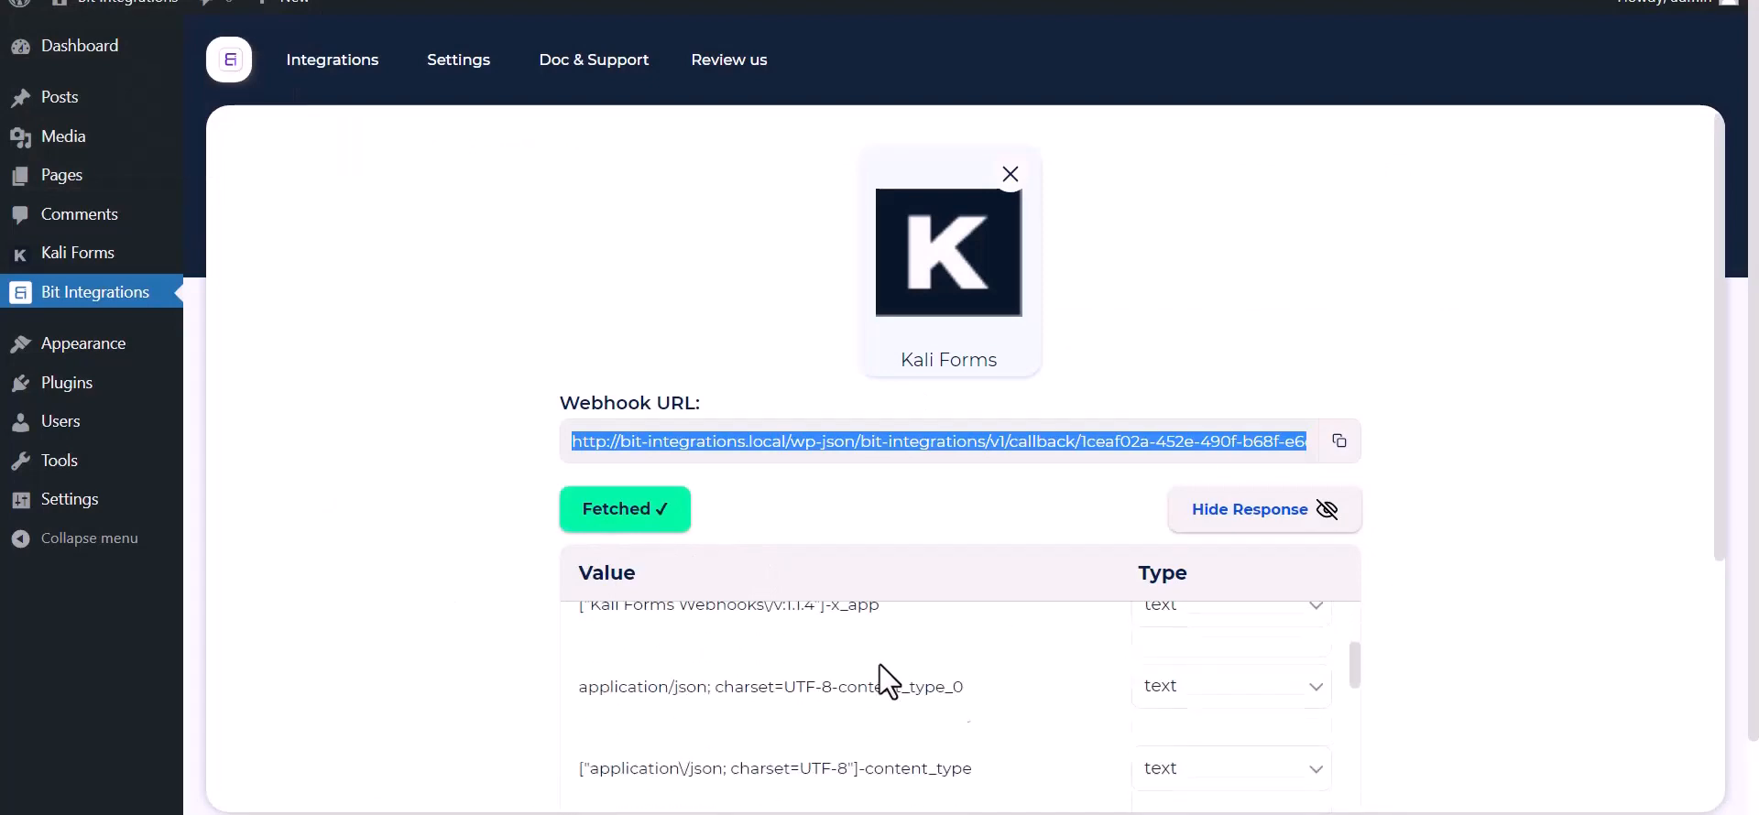
scroll(770, 739, down, 5)
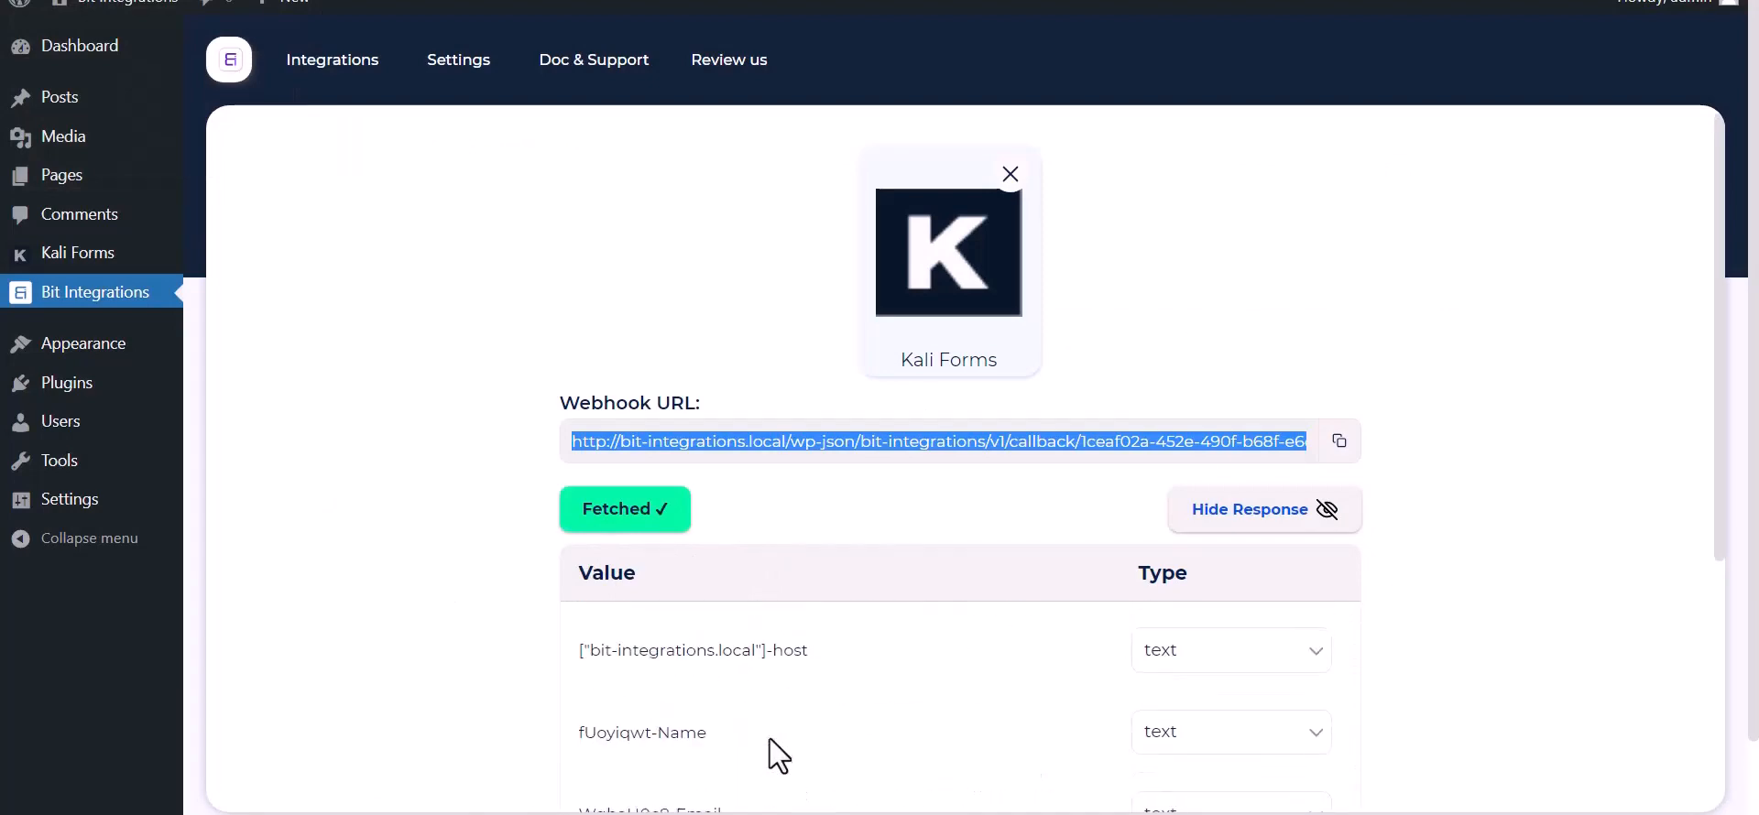
scroll(425, 654, down, 5)
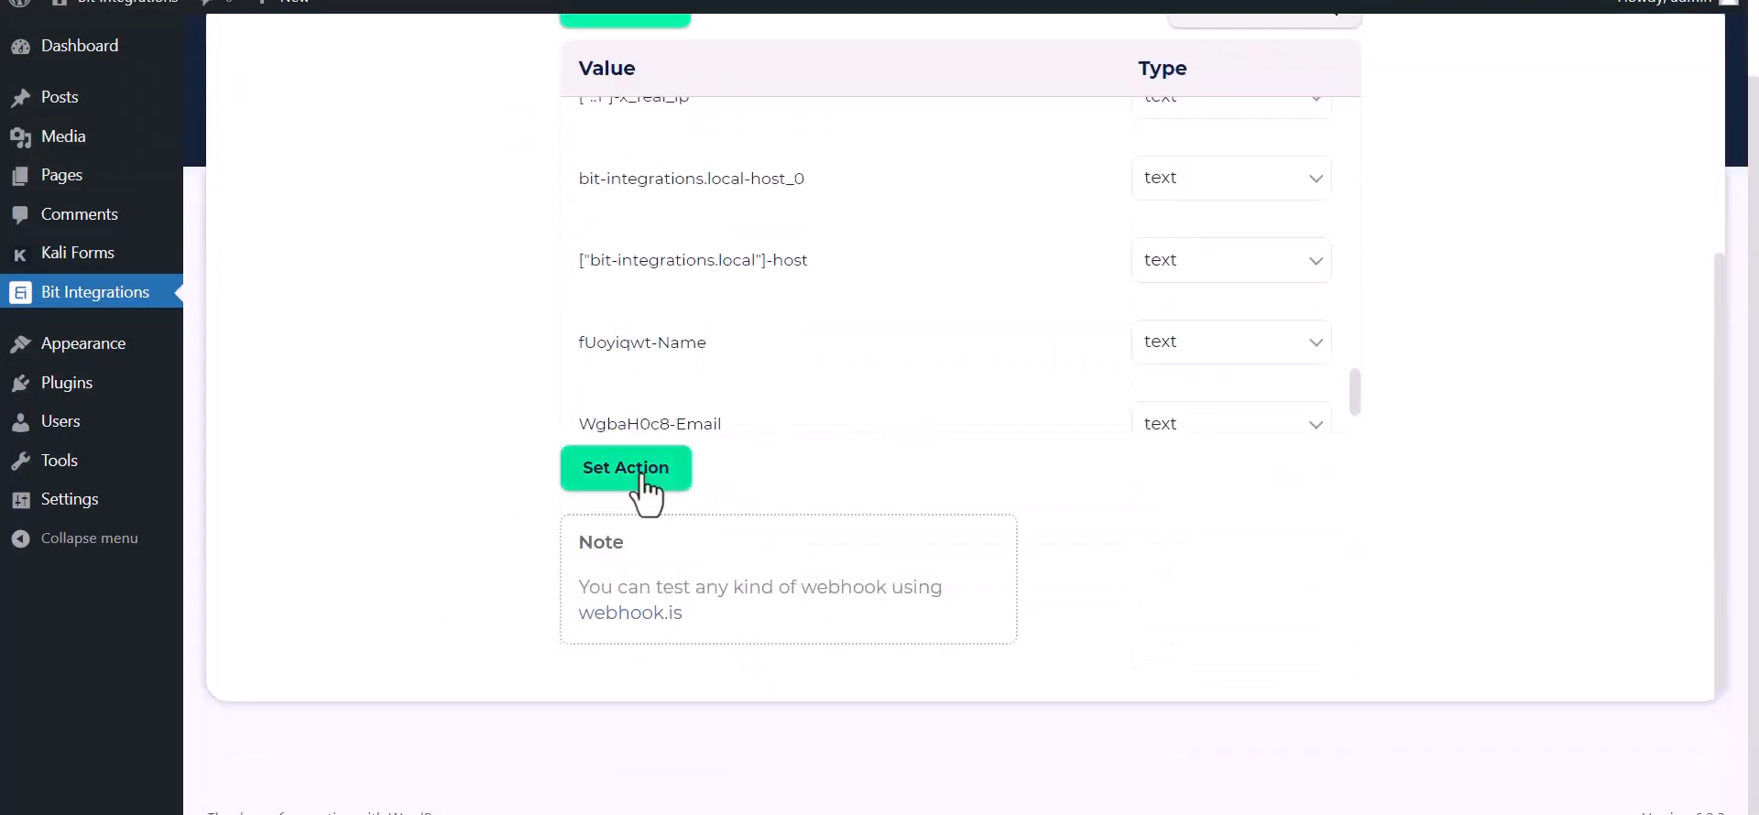
click(632, 472)
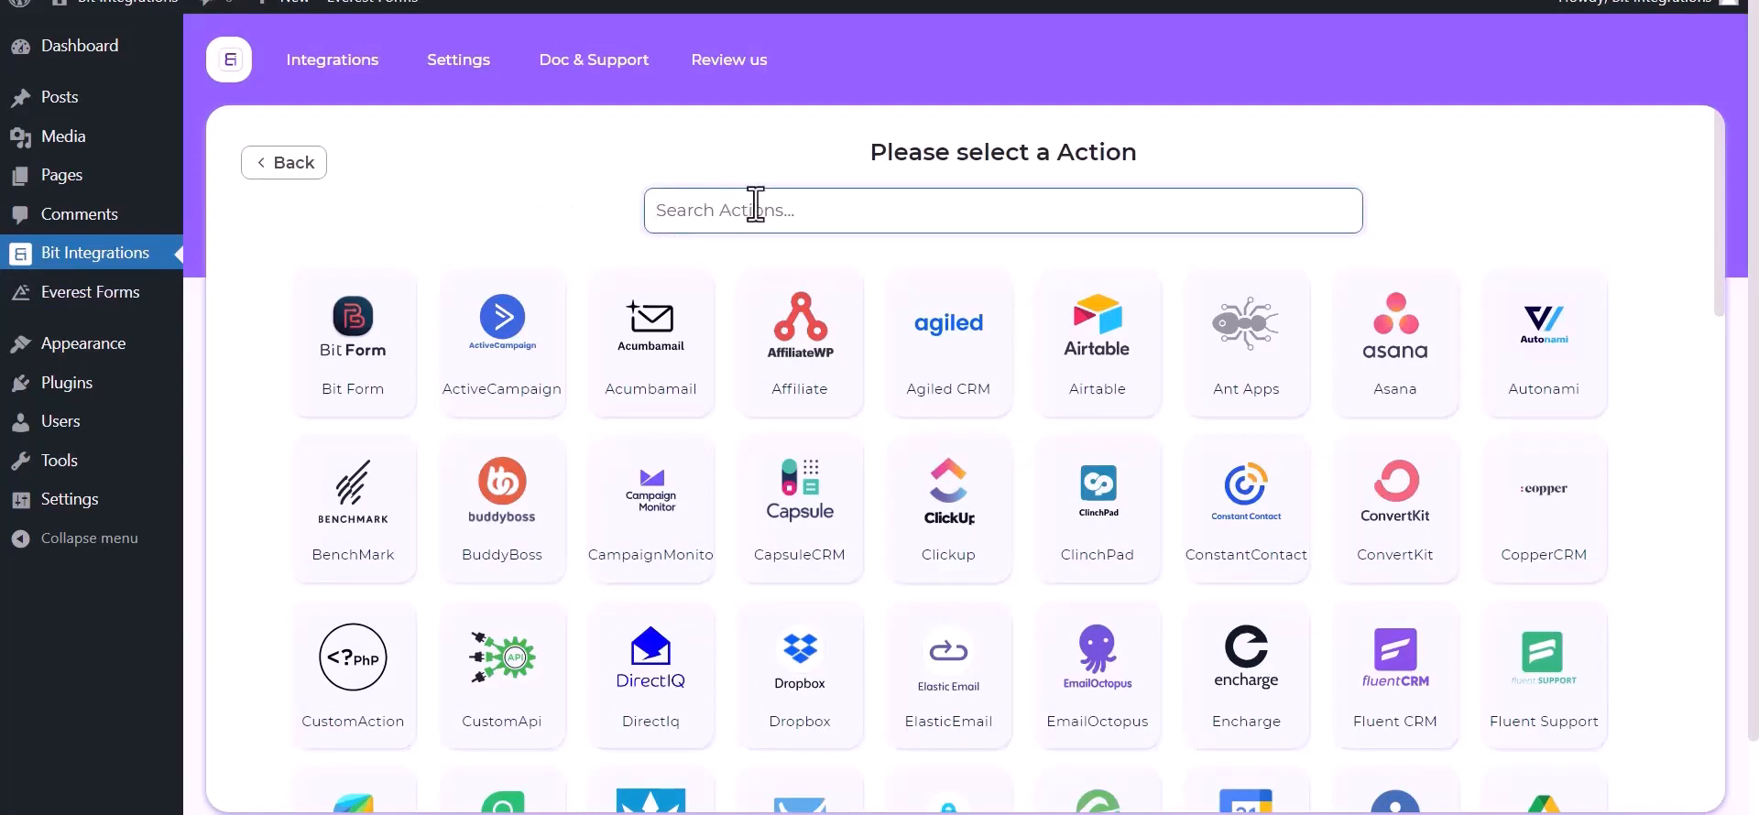
- Search 'pab', choose Pabbly as the action, and focus its empty Link field
text(paba)
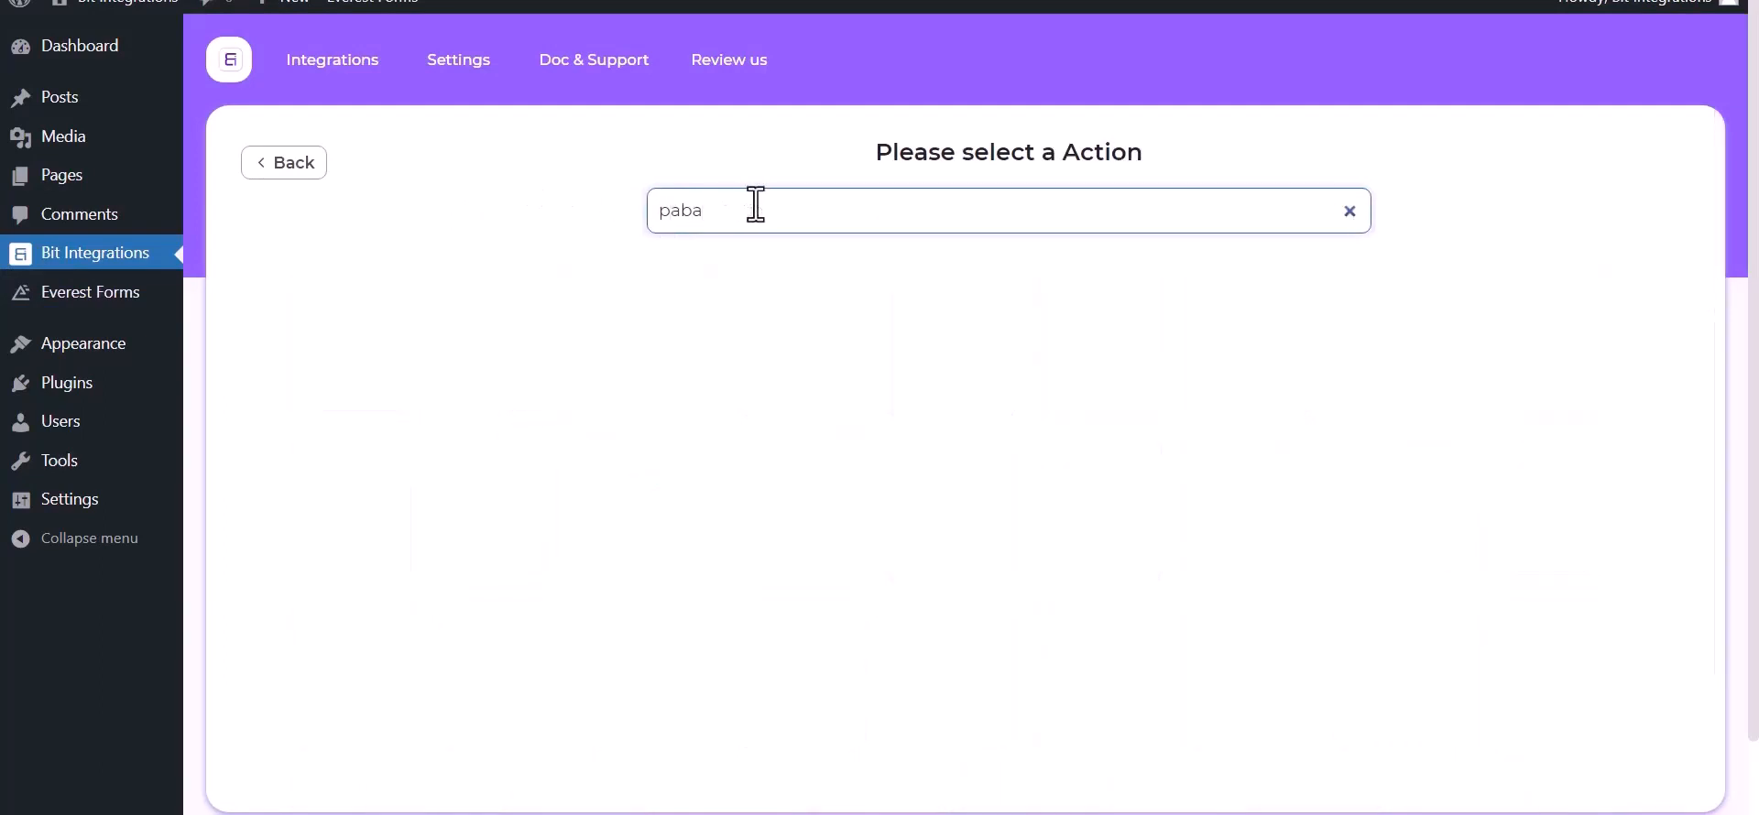
key(BackSpace)
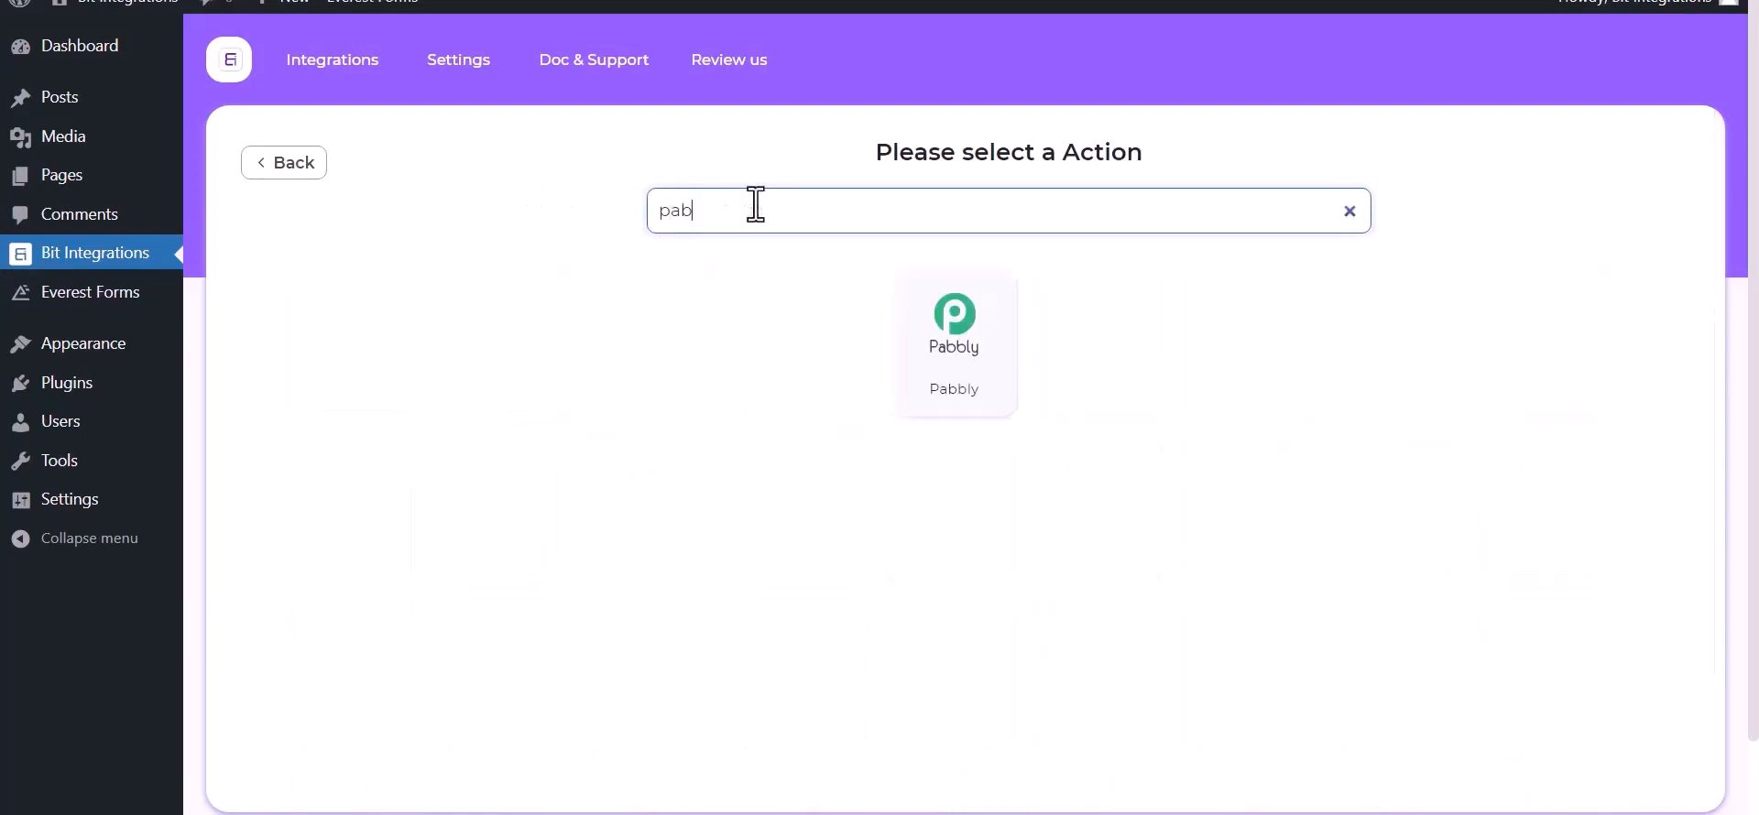
click(977, 376)
click(293, 403)
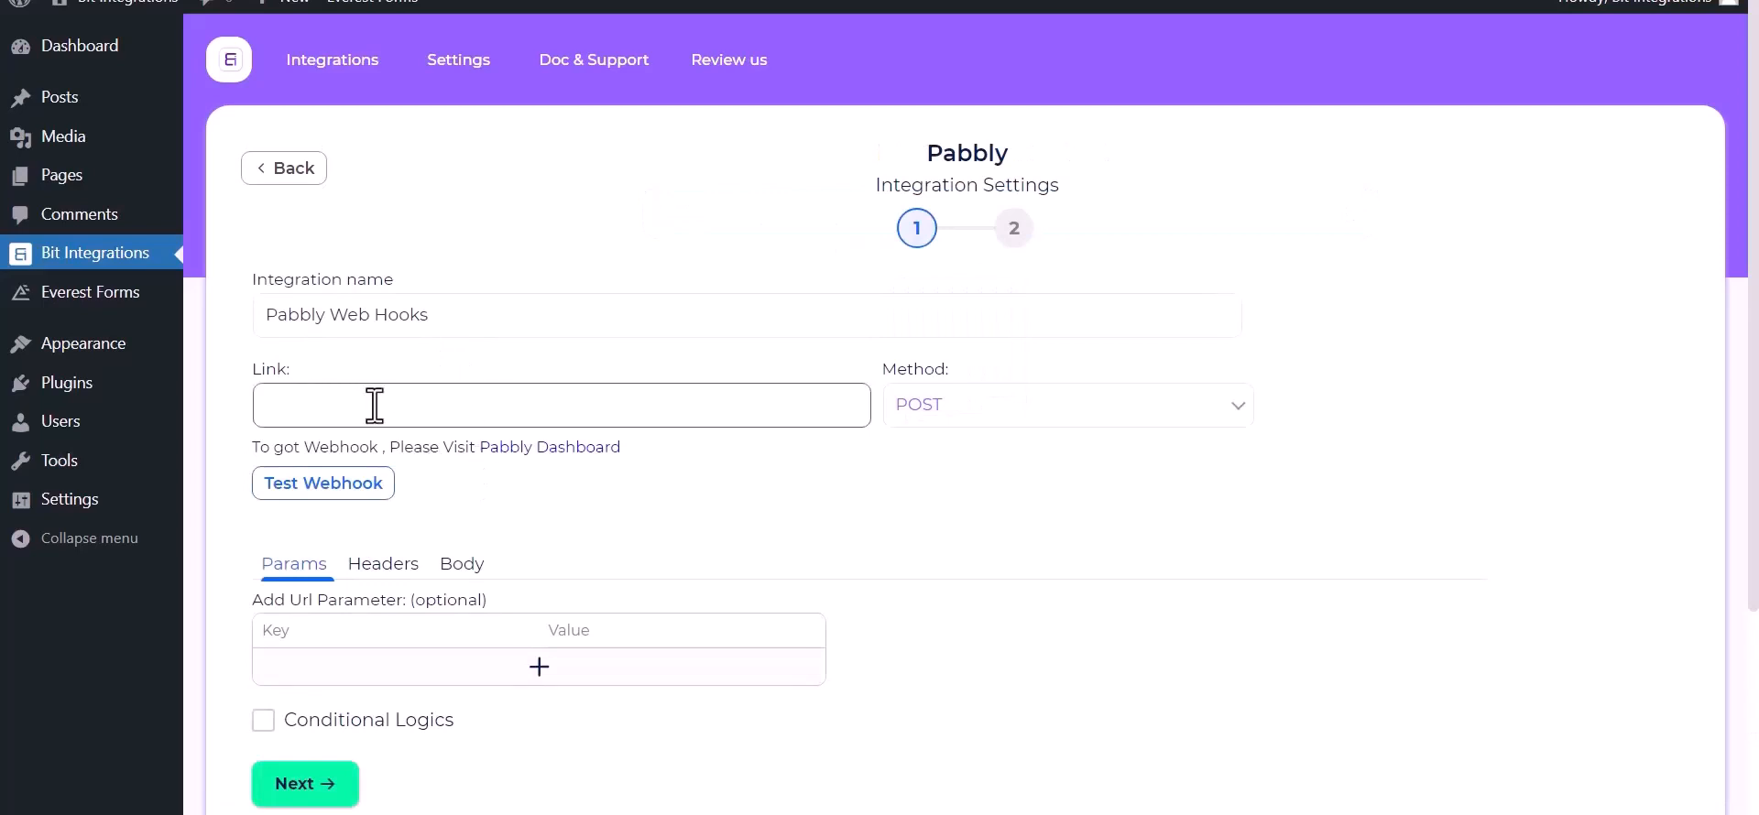
- Create a Pabbly Connect workflow 'Bit Integrations' with a Webhook trigger and copy its URL
click(567, 451)
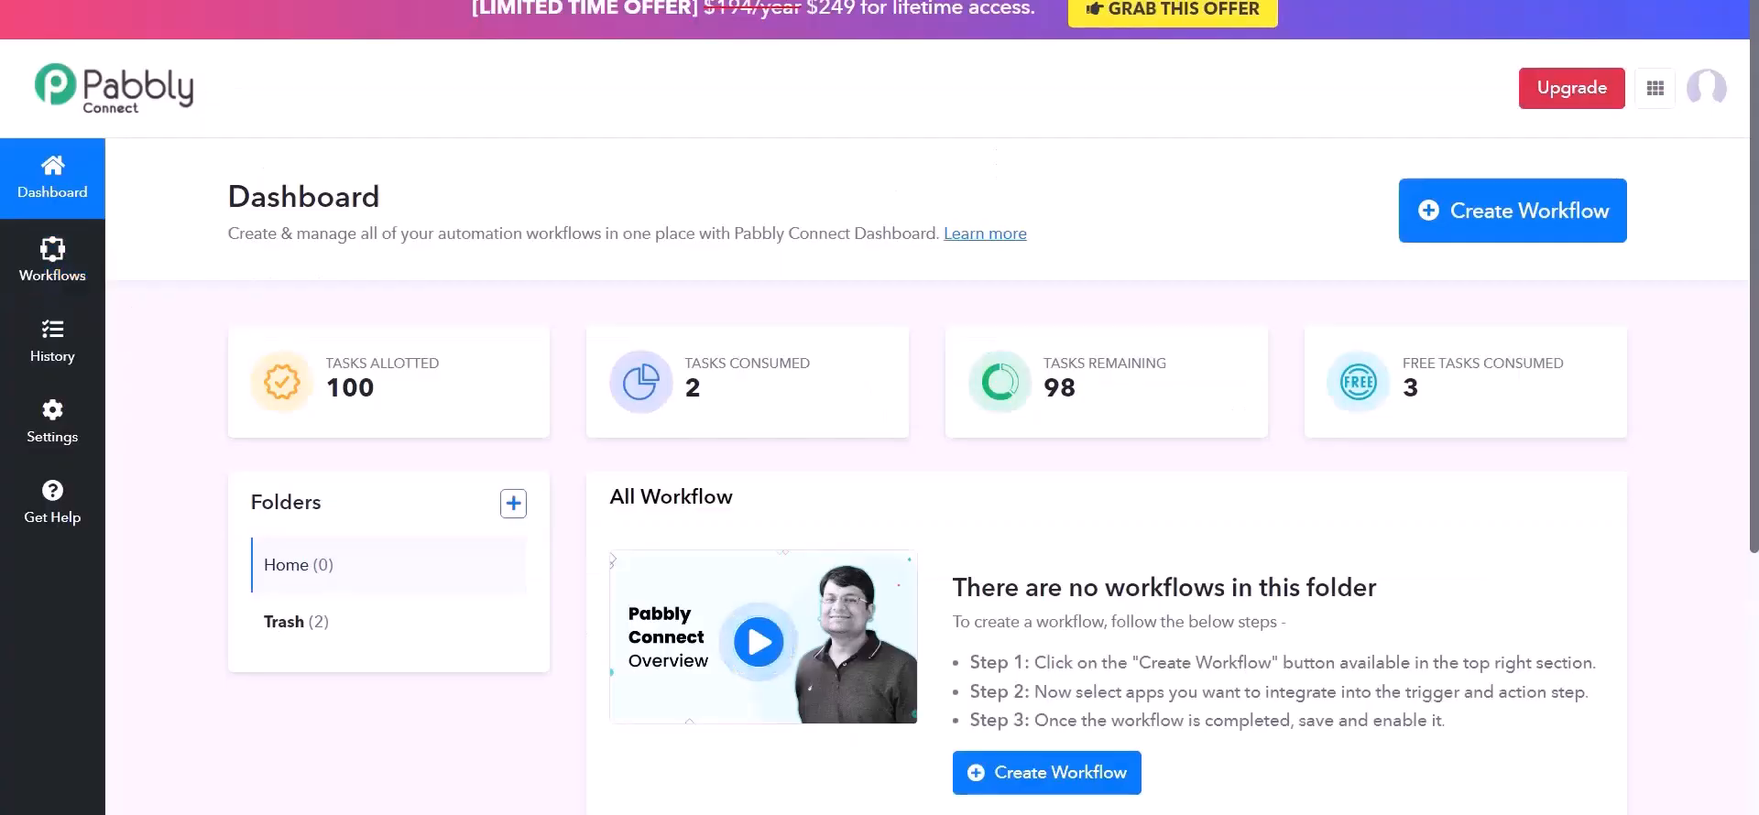
click(1035, 793)
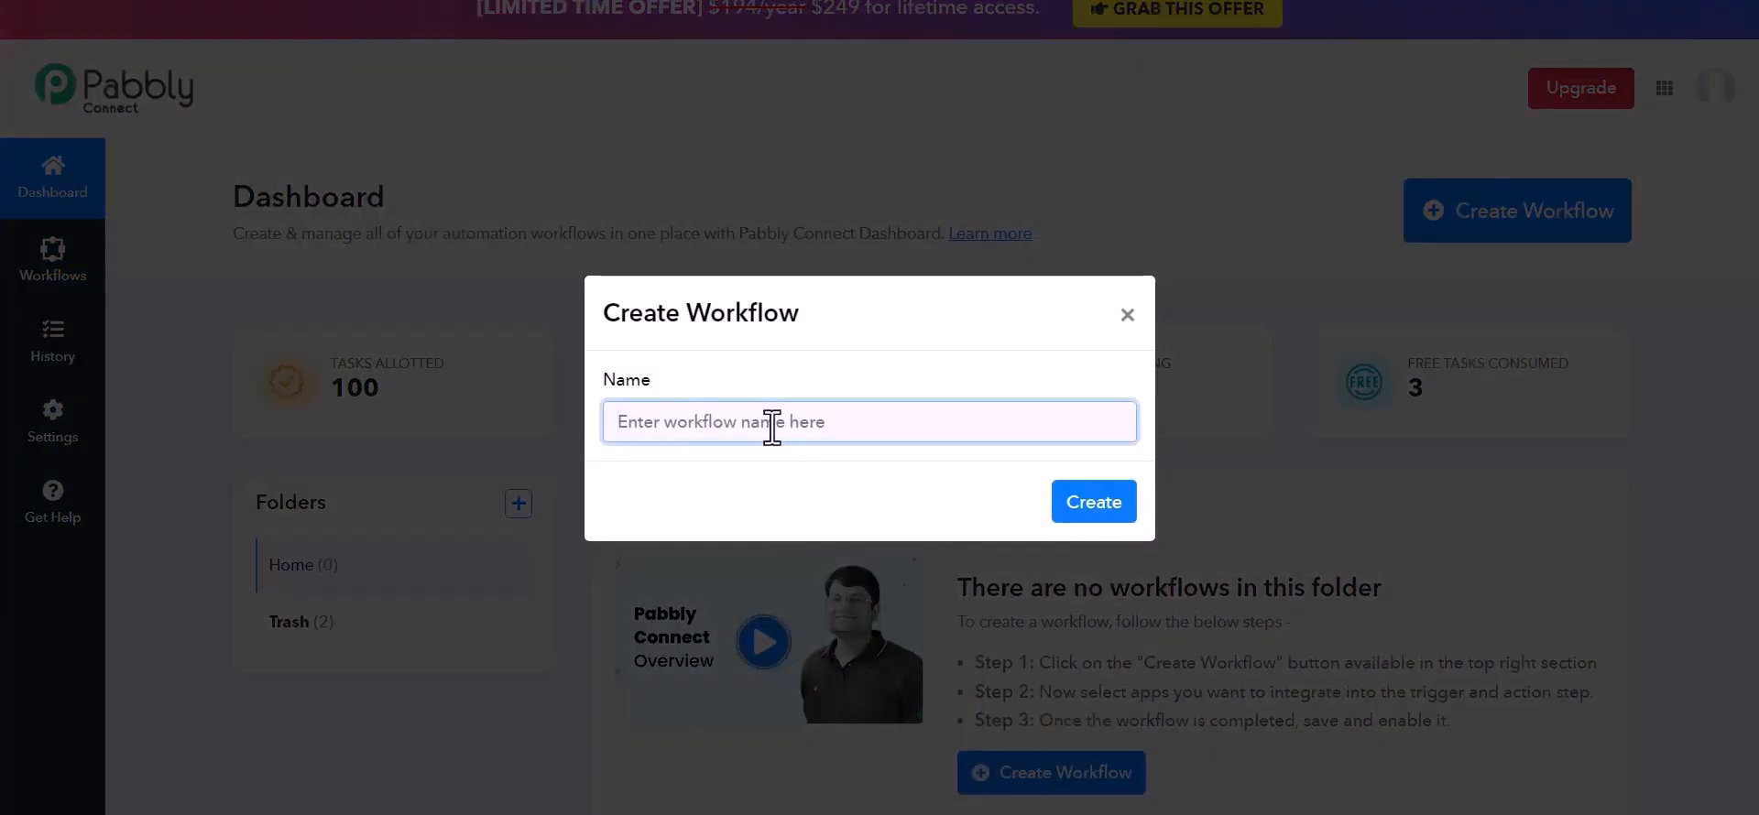
text(Bir)
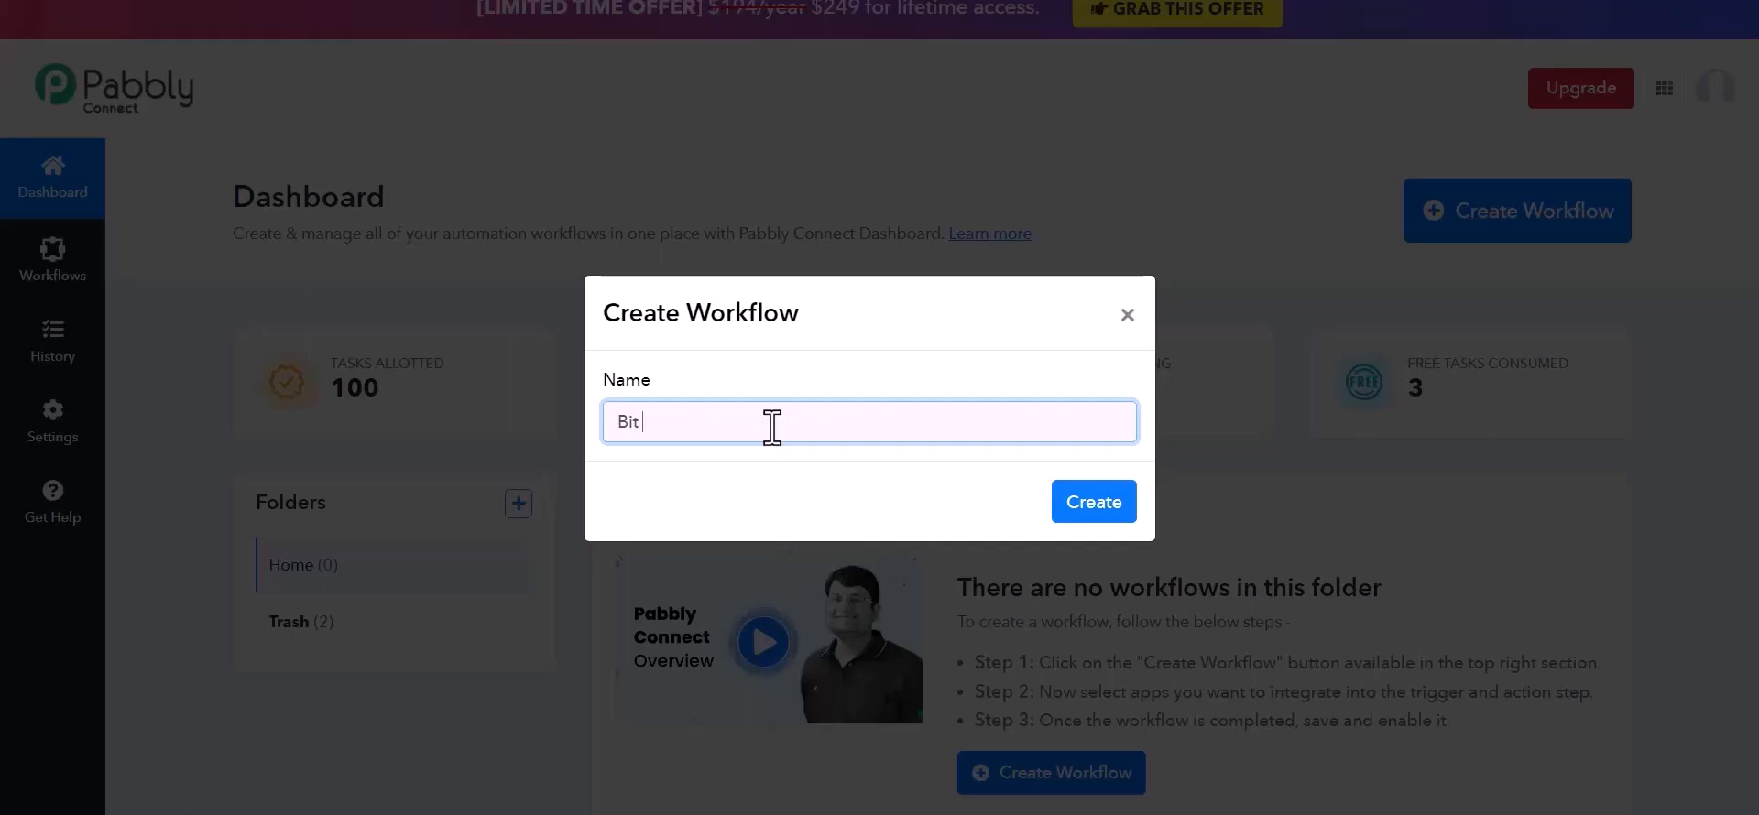
text( Integrations)
click(1104, 502)
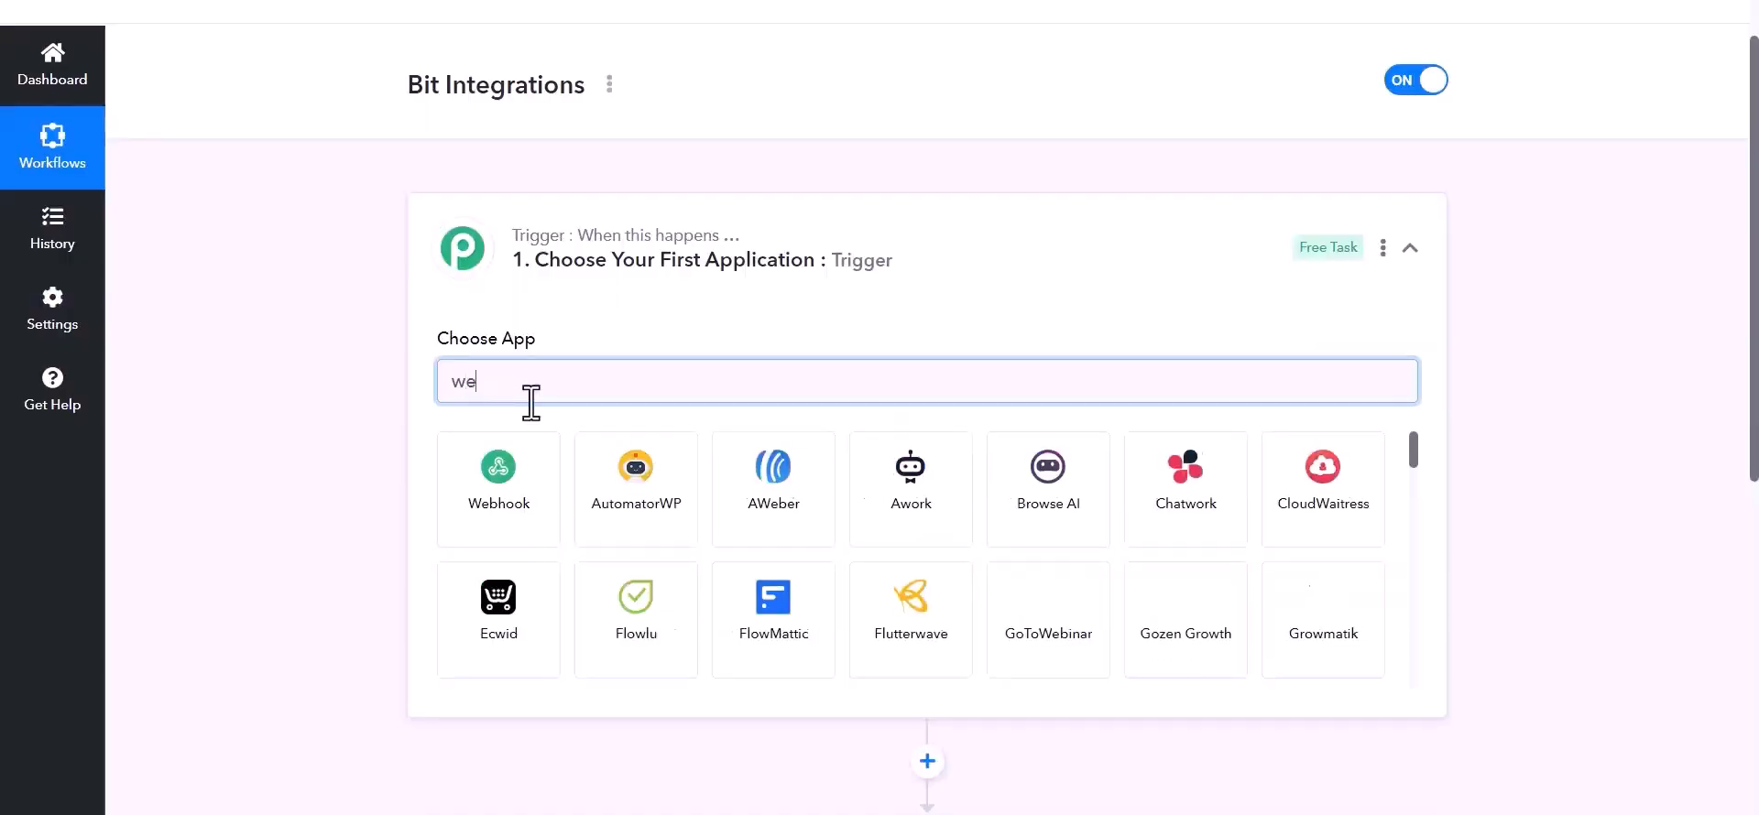
text(b)
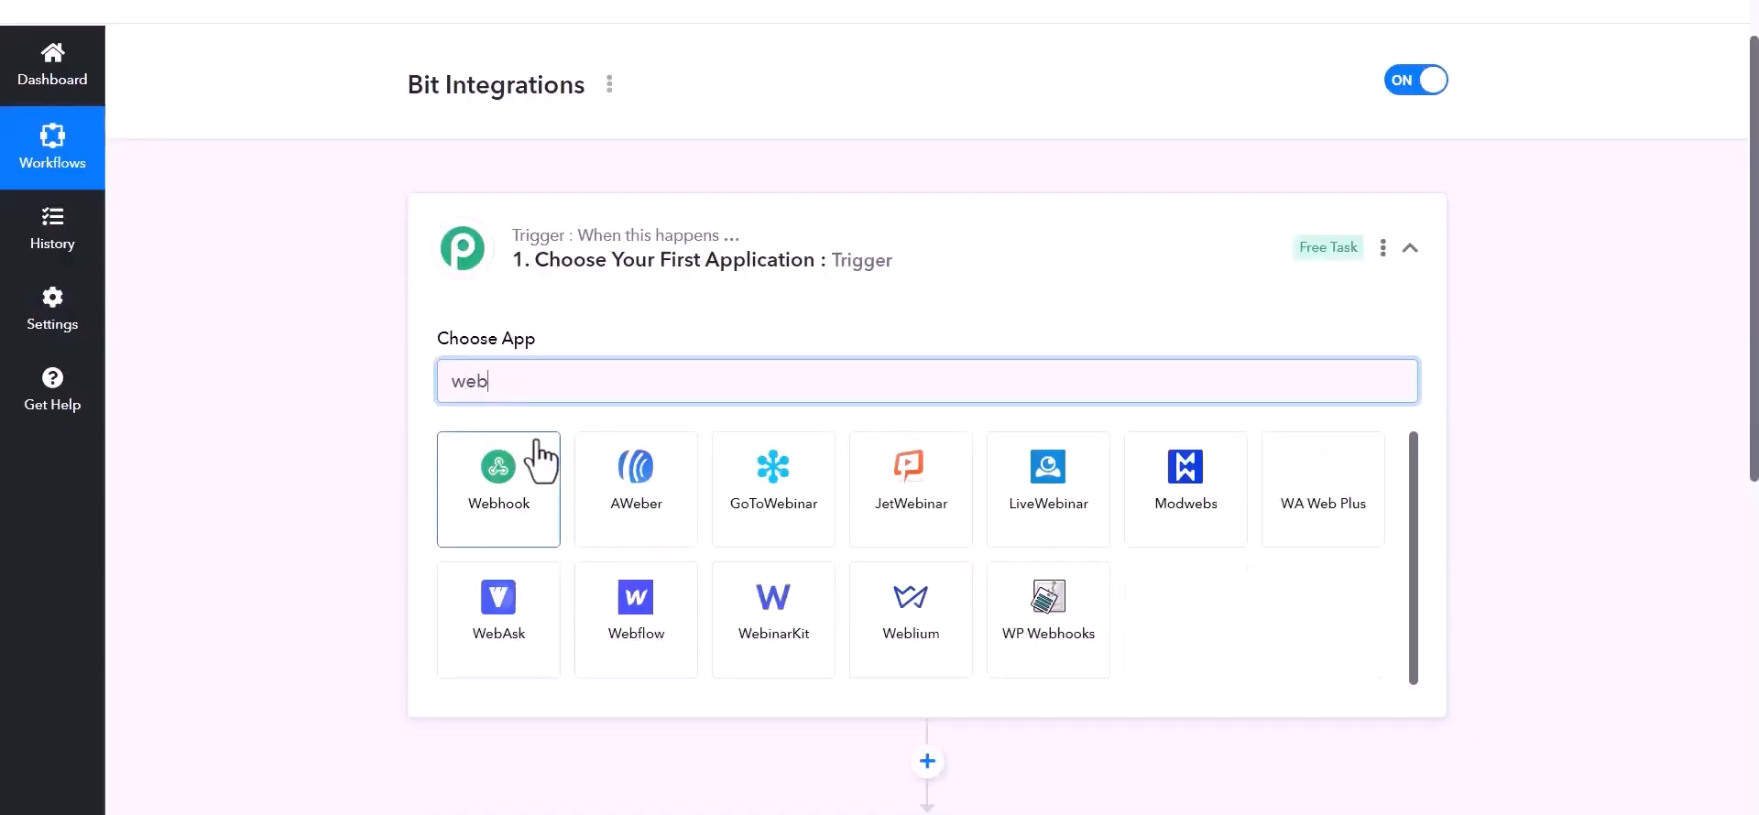
click(523, 490)
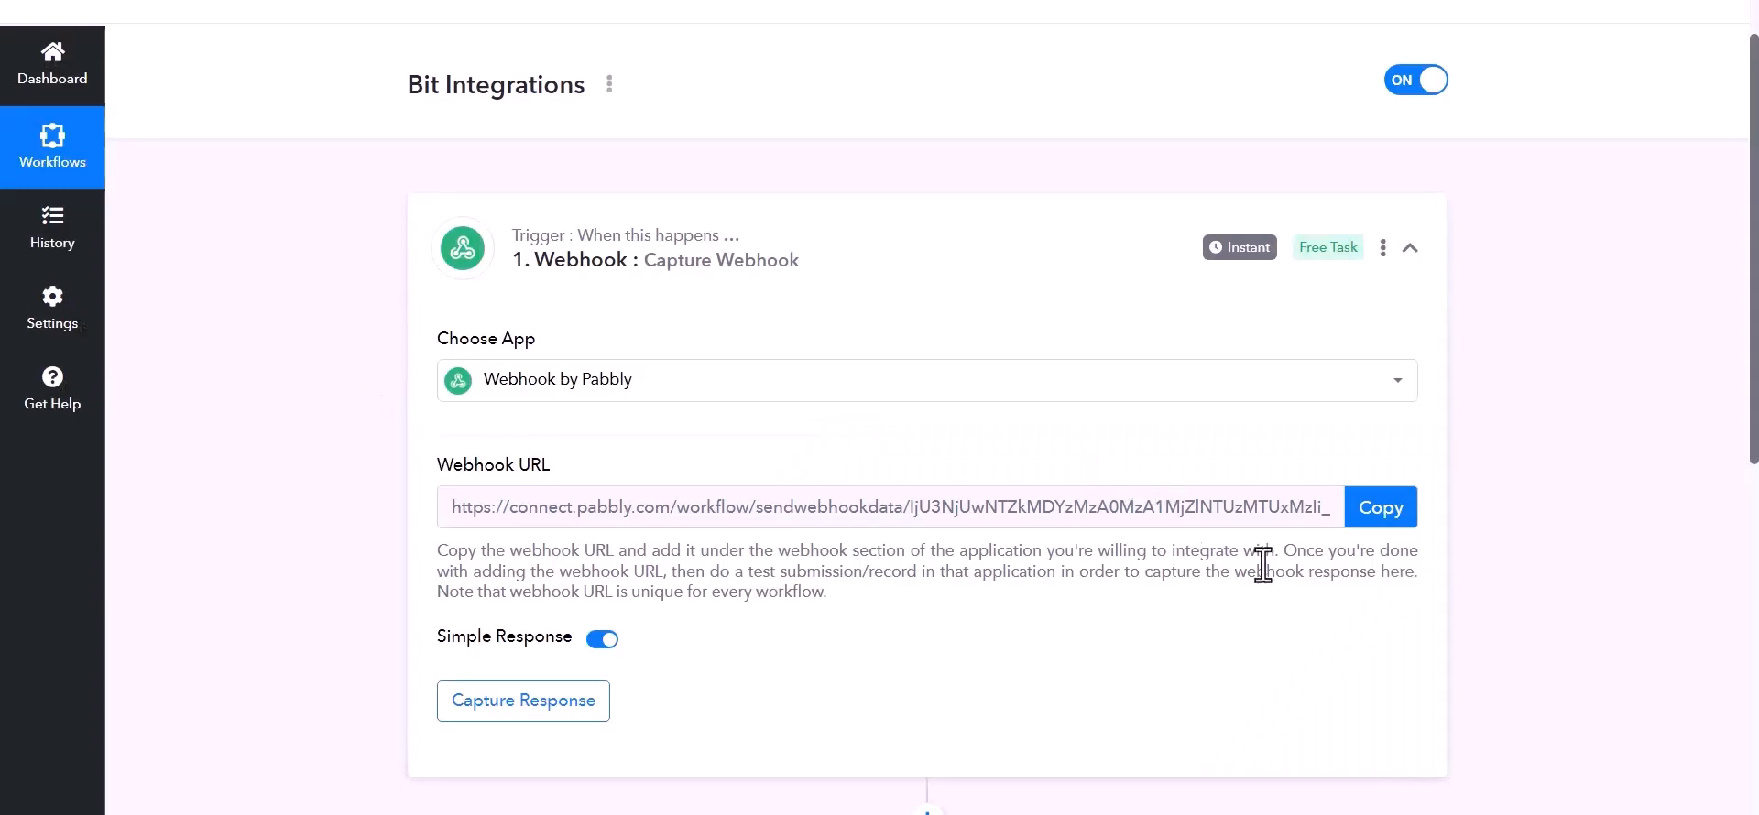
click(1371, 523)
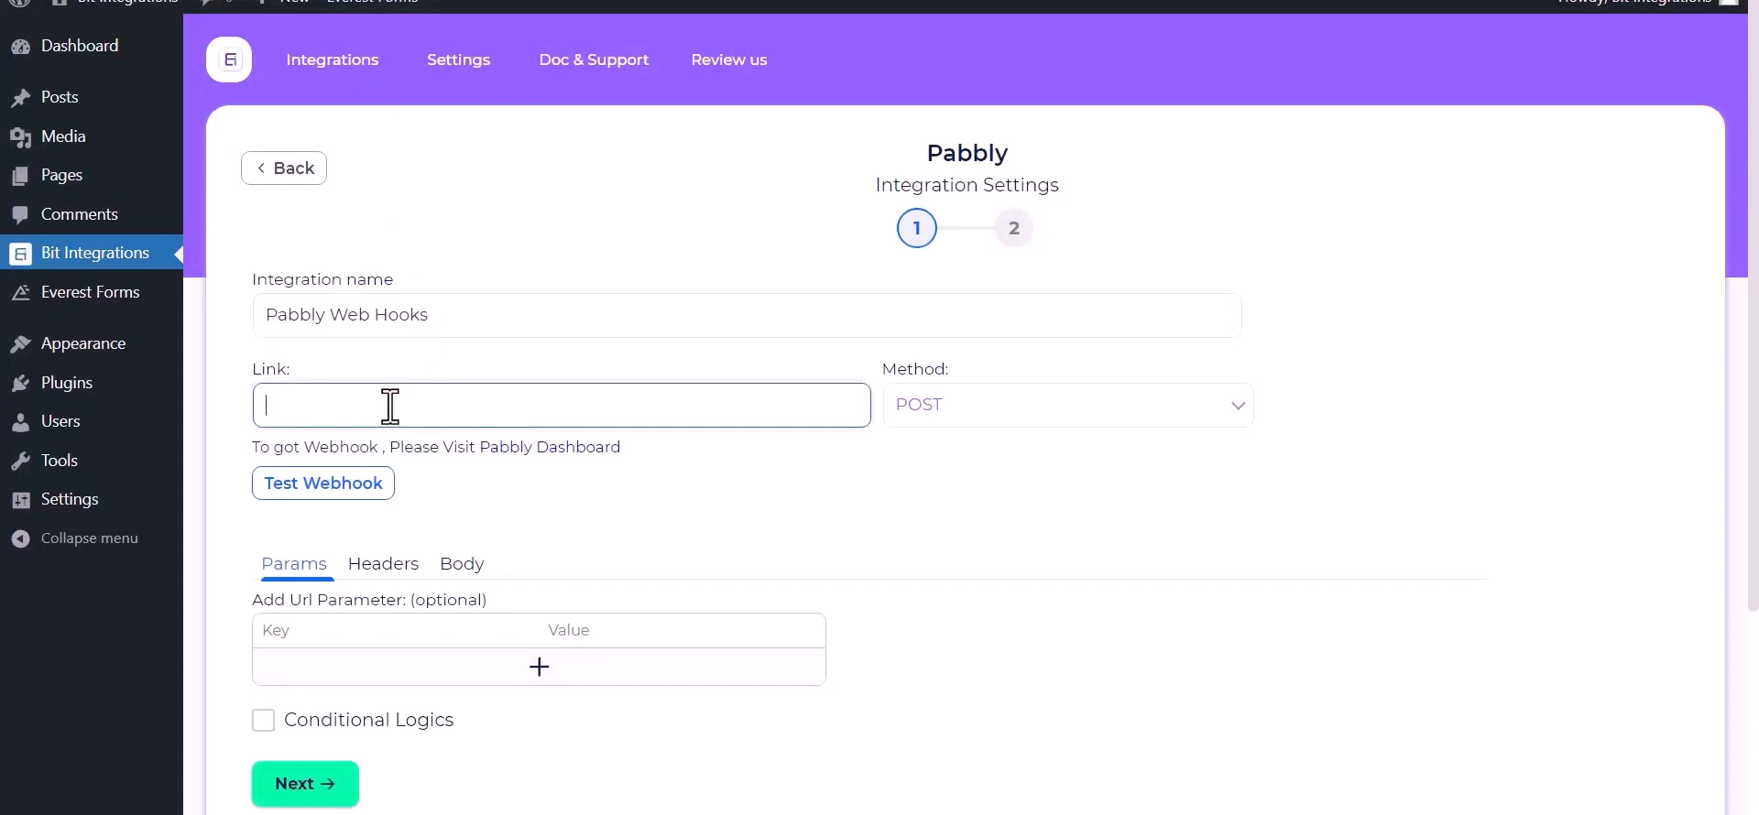
- Paste the Pabbly URL as Link, send all data as application/json, test the webhook and continue
key(ctrl+v)
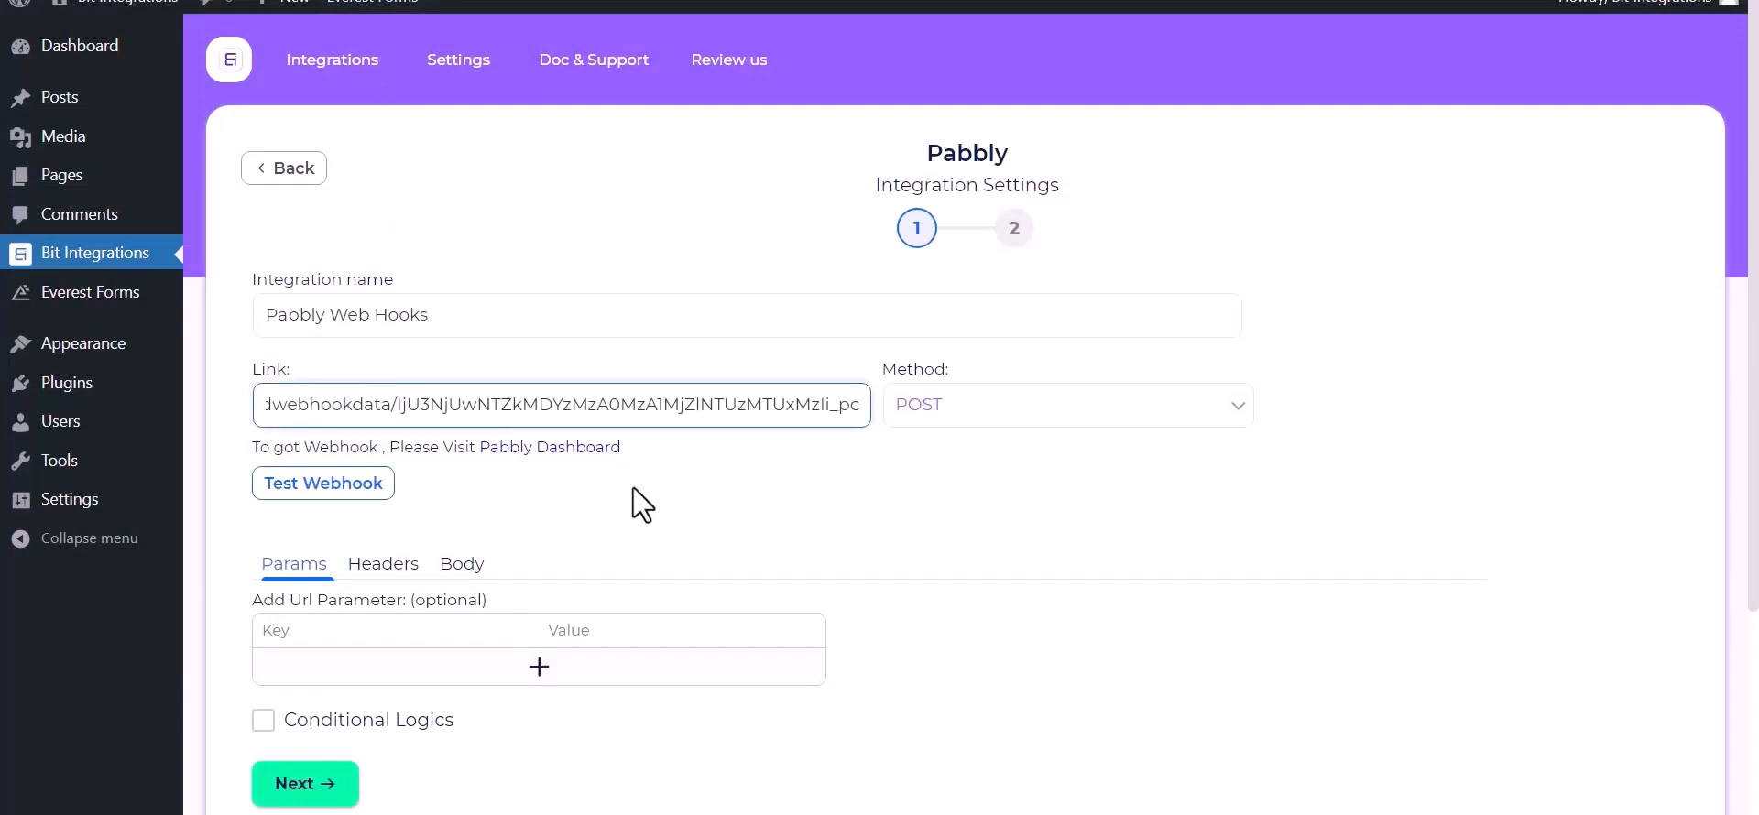
click(462, 568)
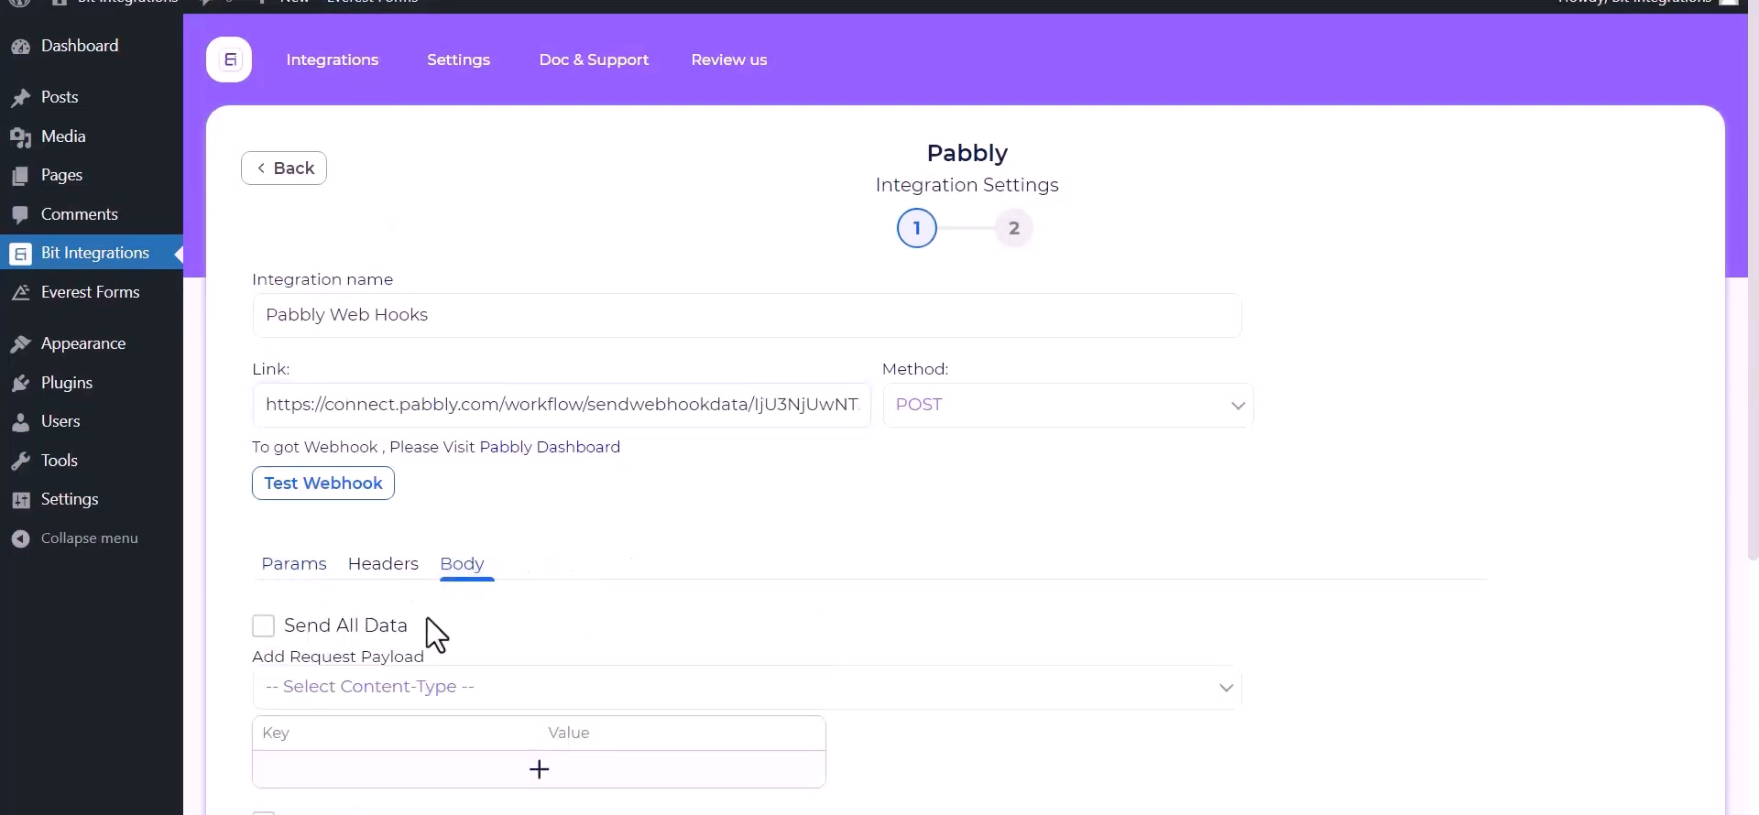
click(264, 627)
scroll(412, 617, down, 1)
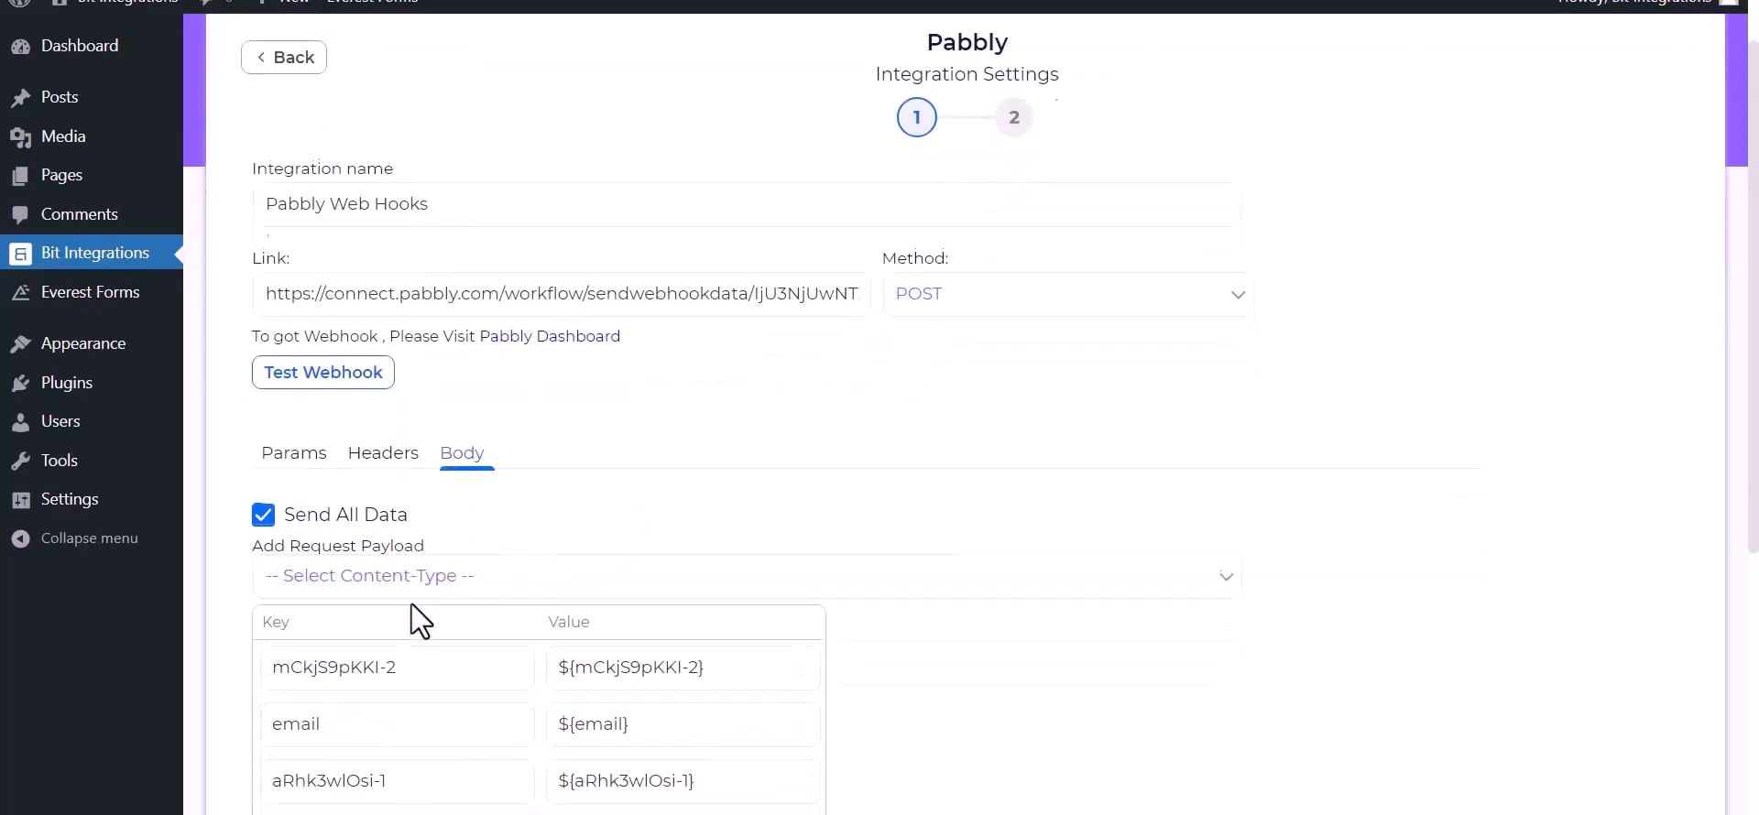
click(460, 576)
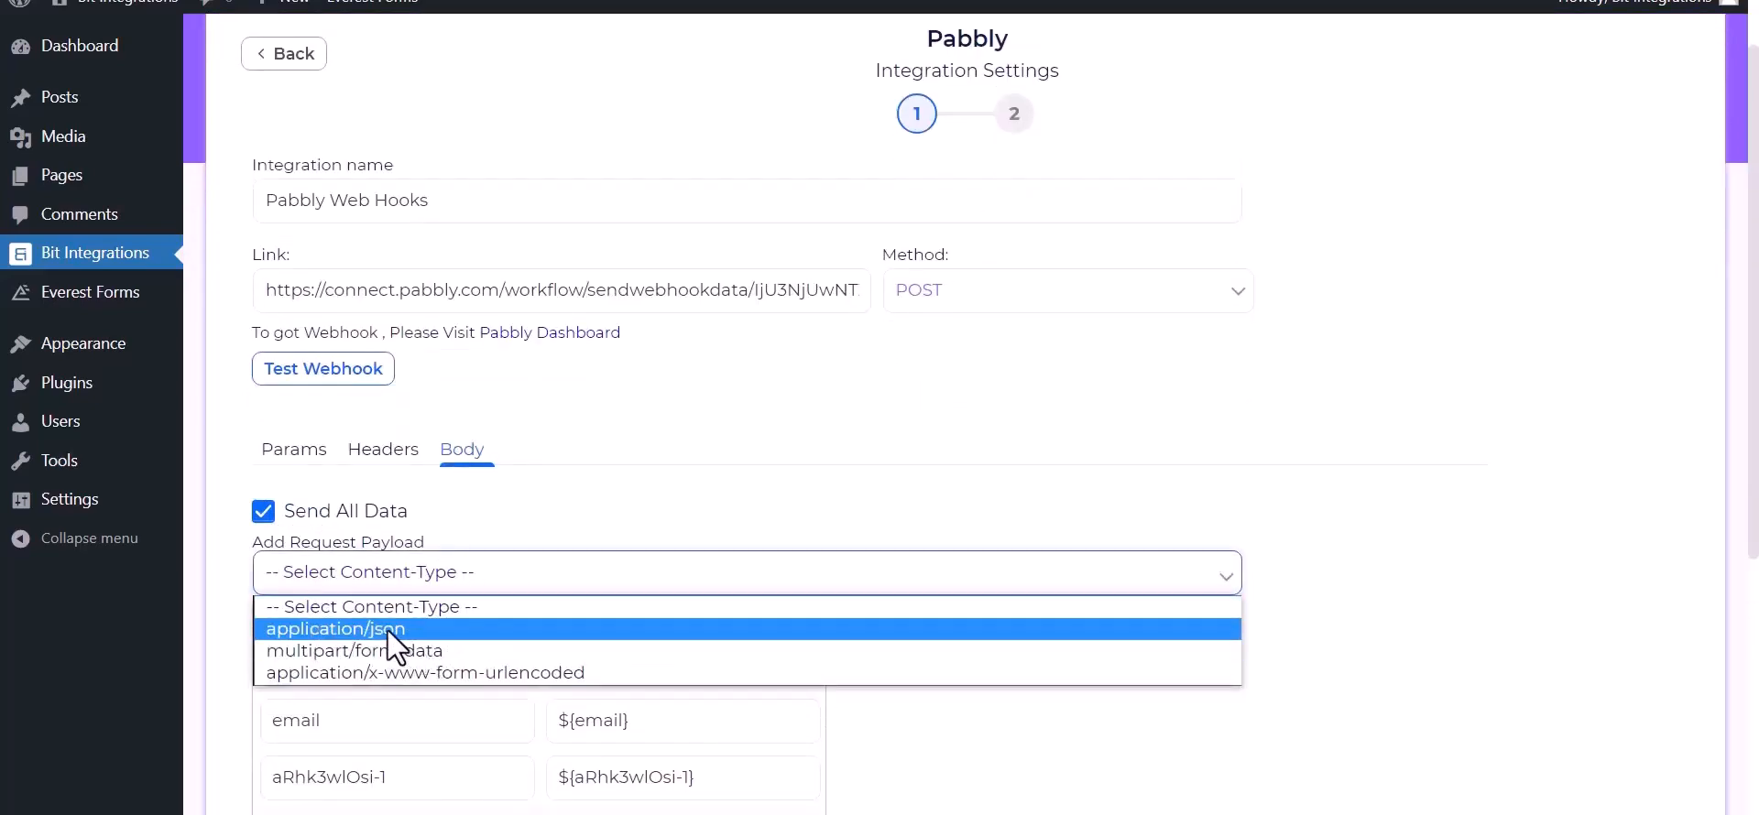
click(387, 630)
click(341, 376)
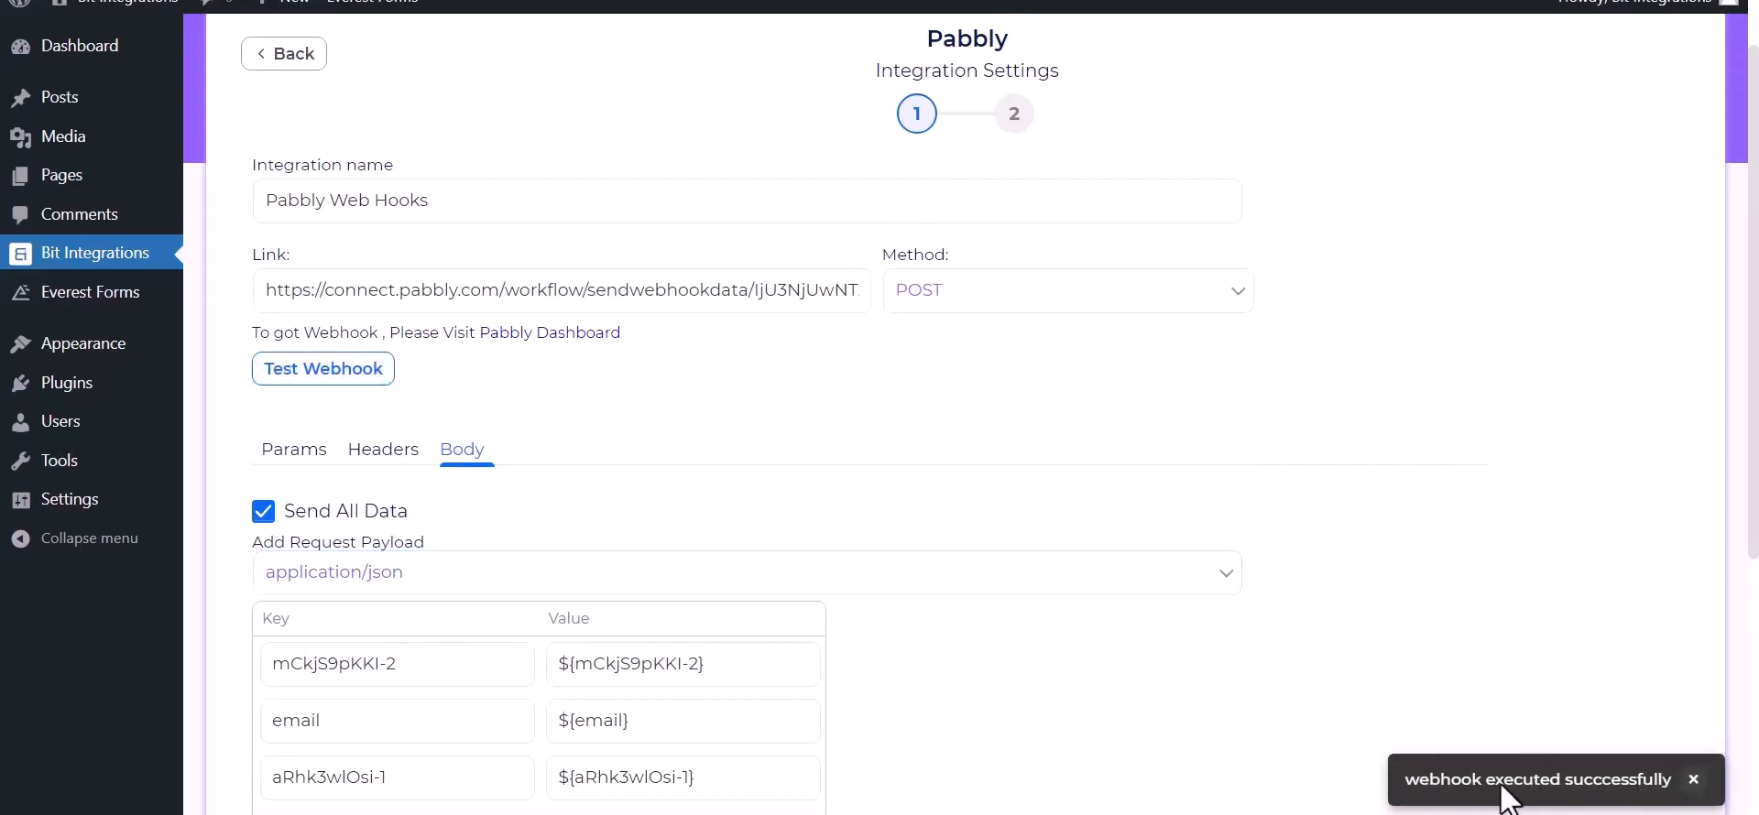
scroll(291, 724, down, 3)
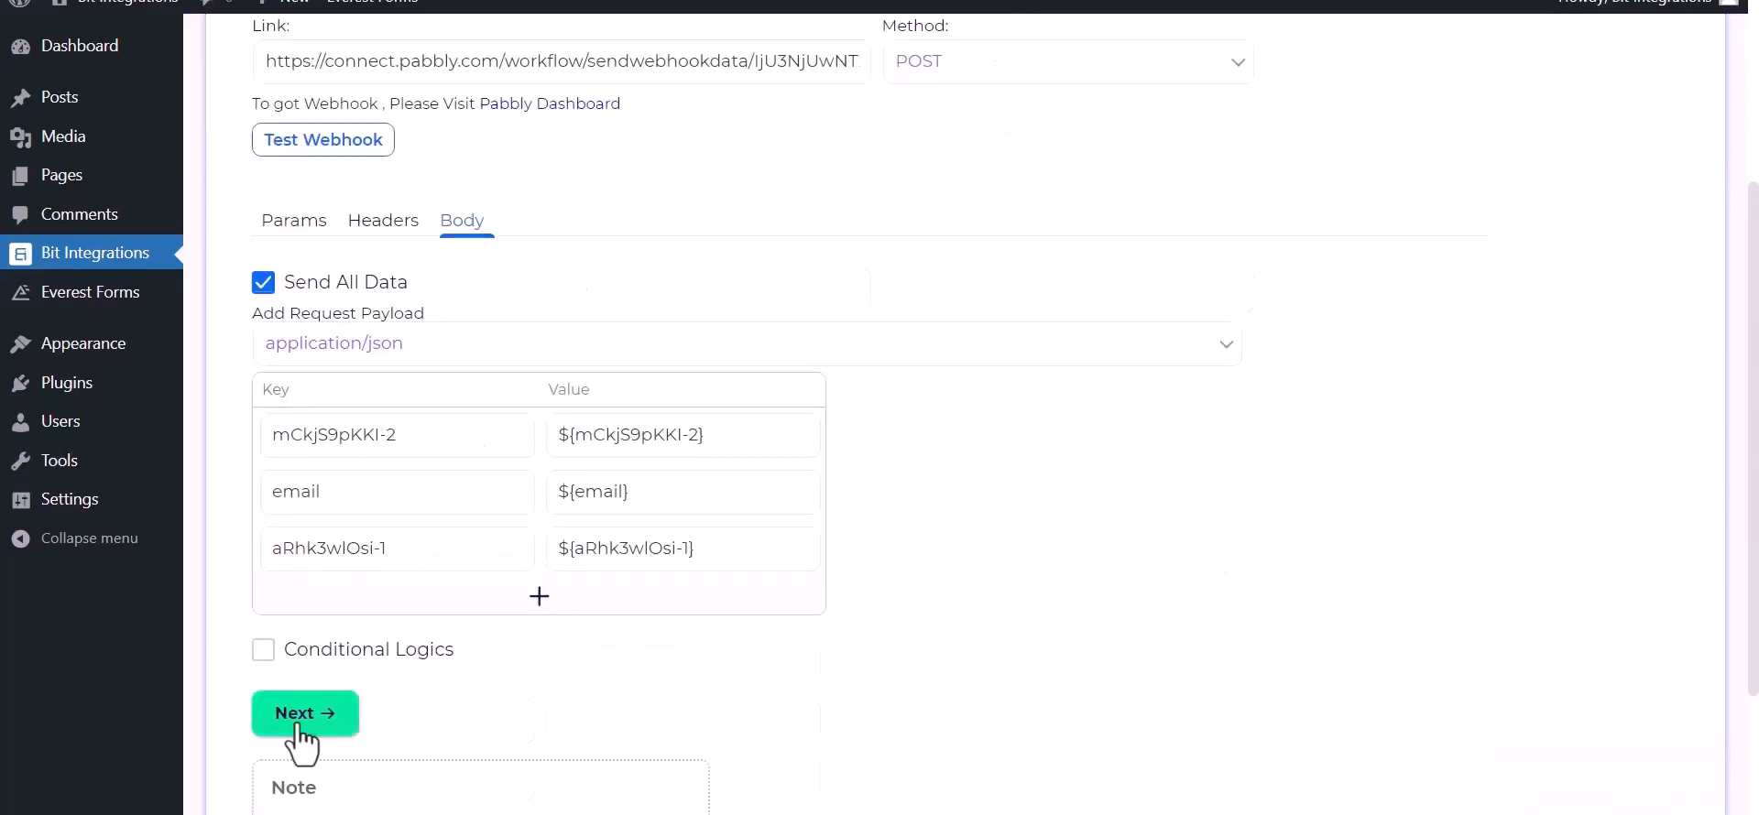
click(291, 723)
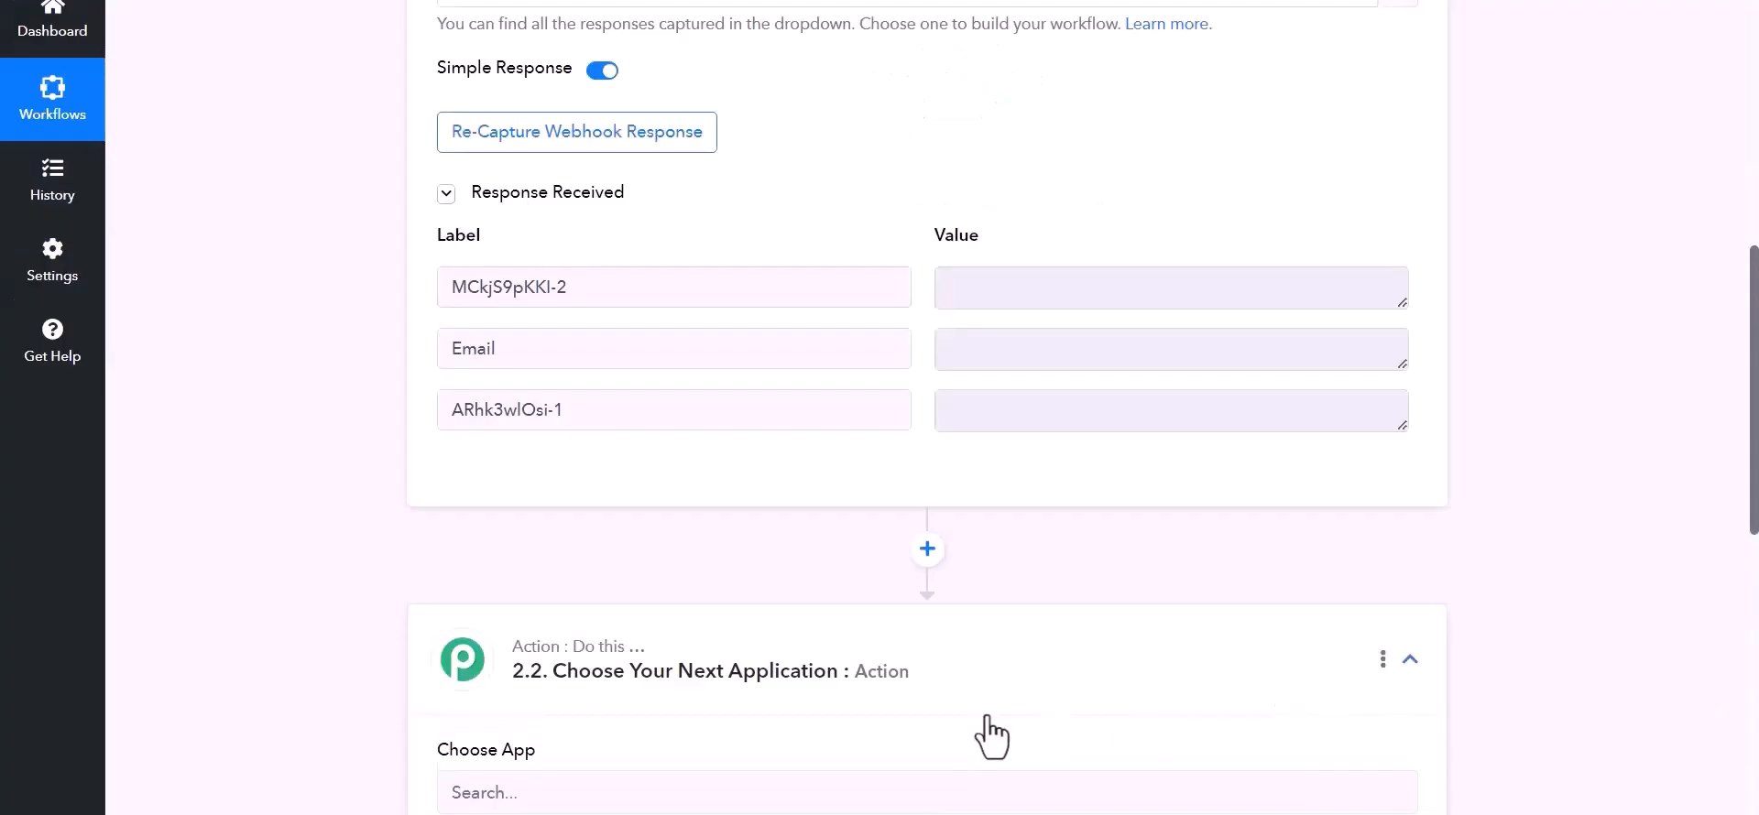
- Add an Airtable action with the Create Record event to the workflow
scroll(916, 714, down, 3)
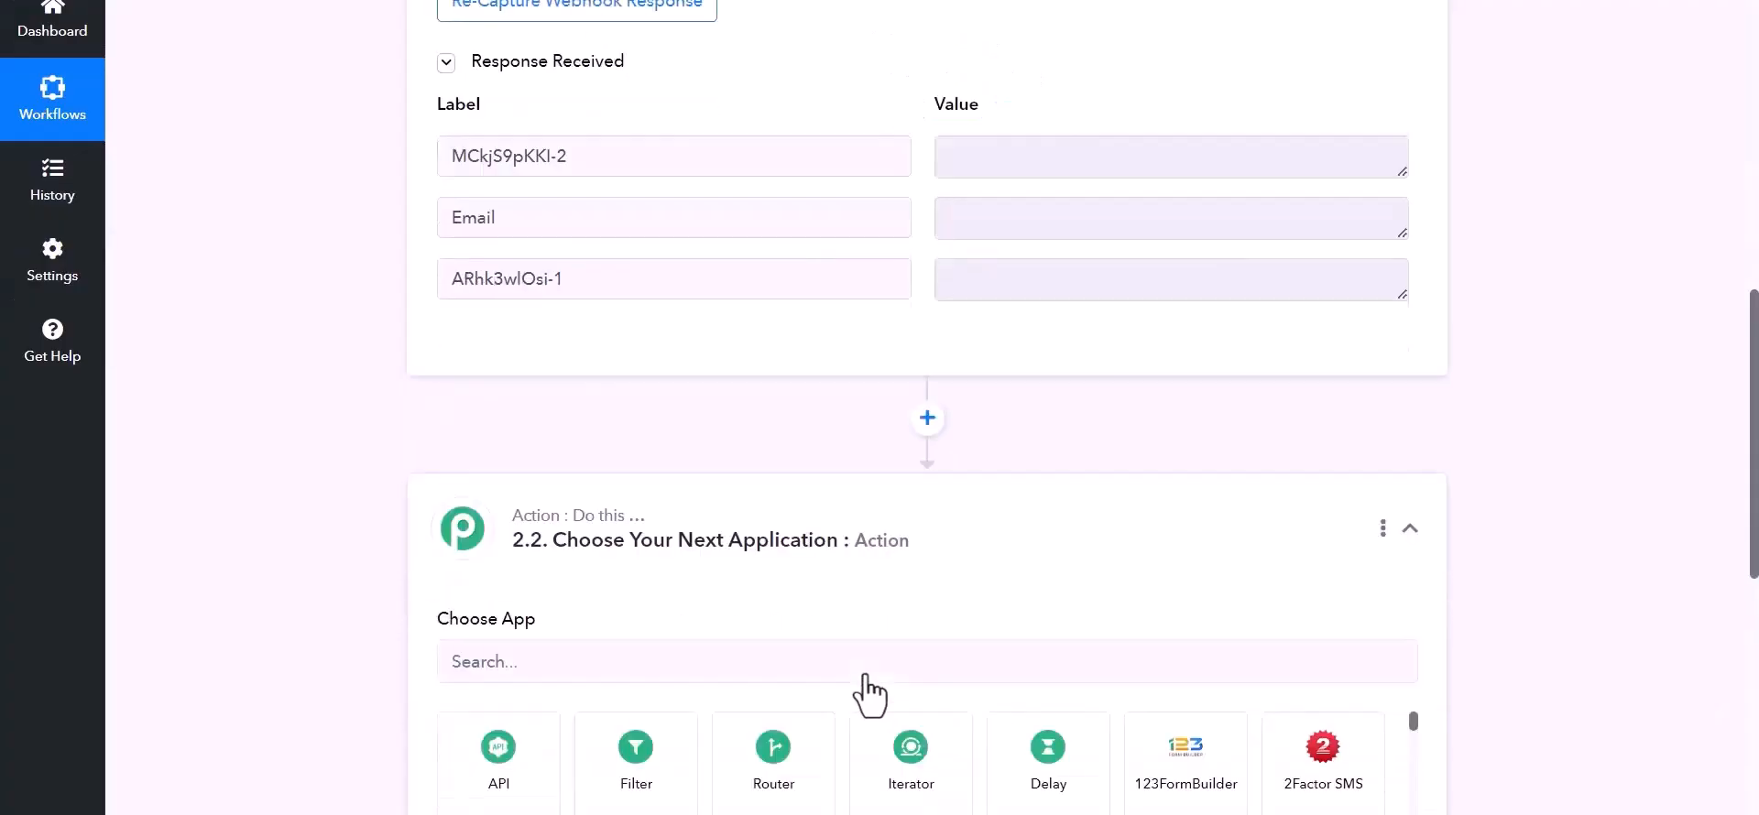
click(610, 566)
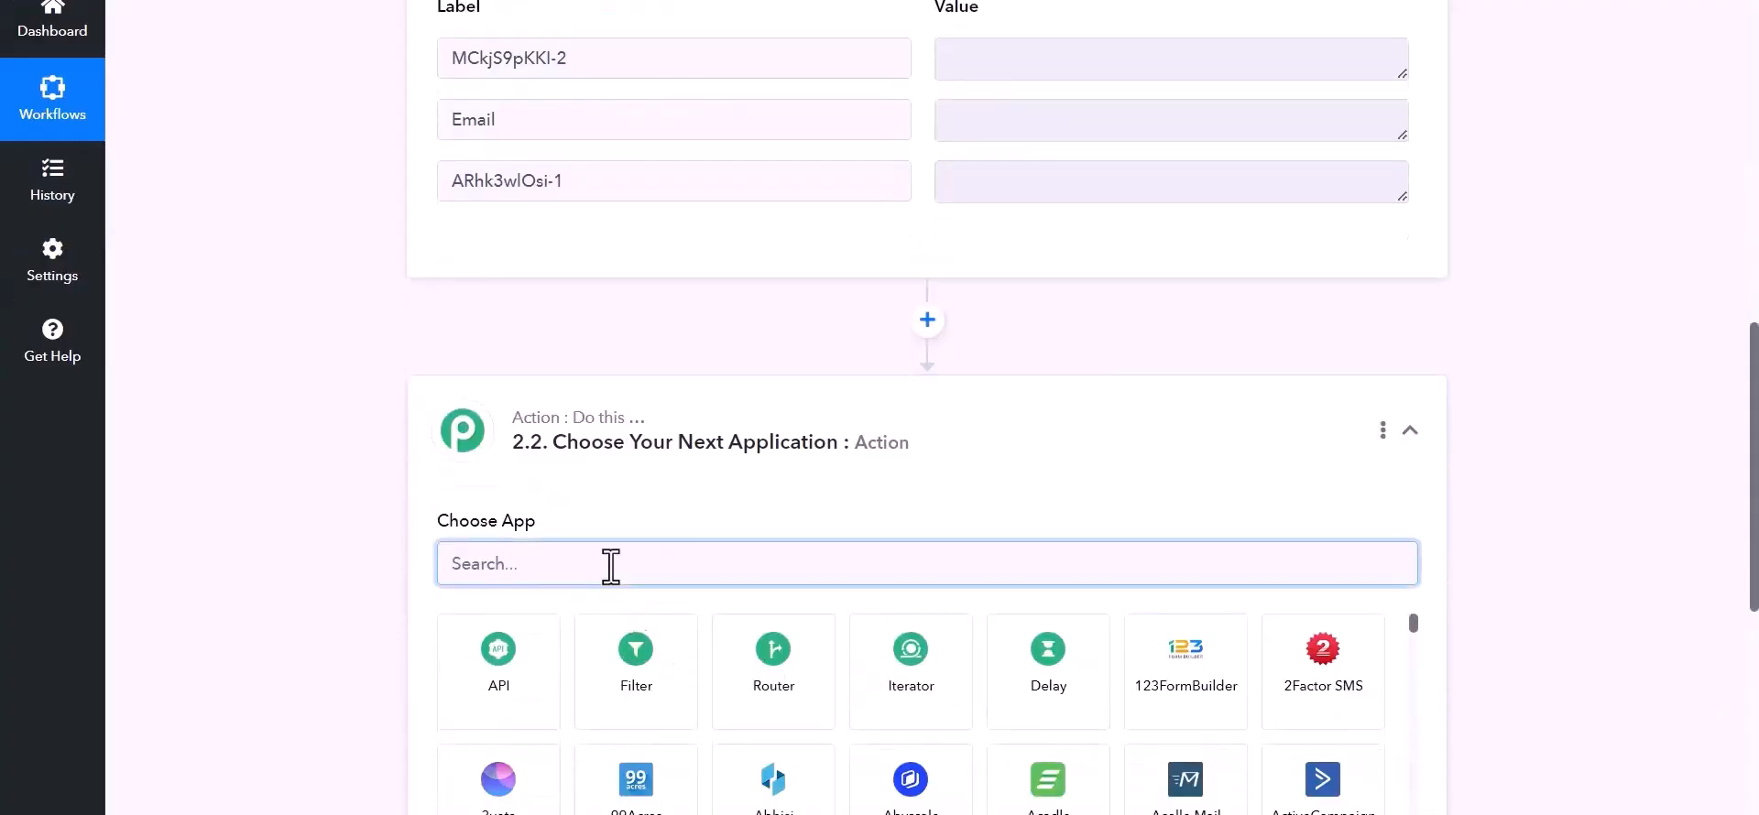
text(air)
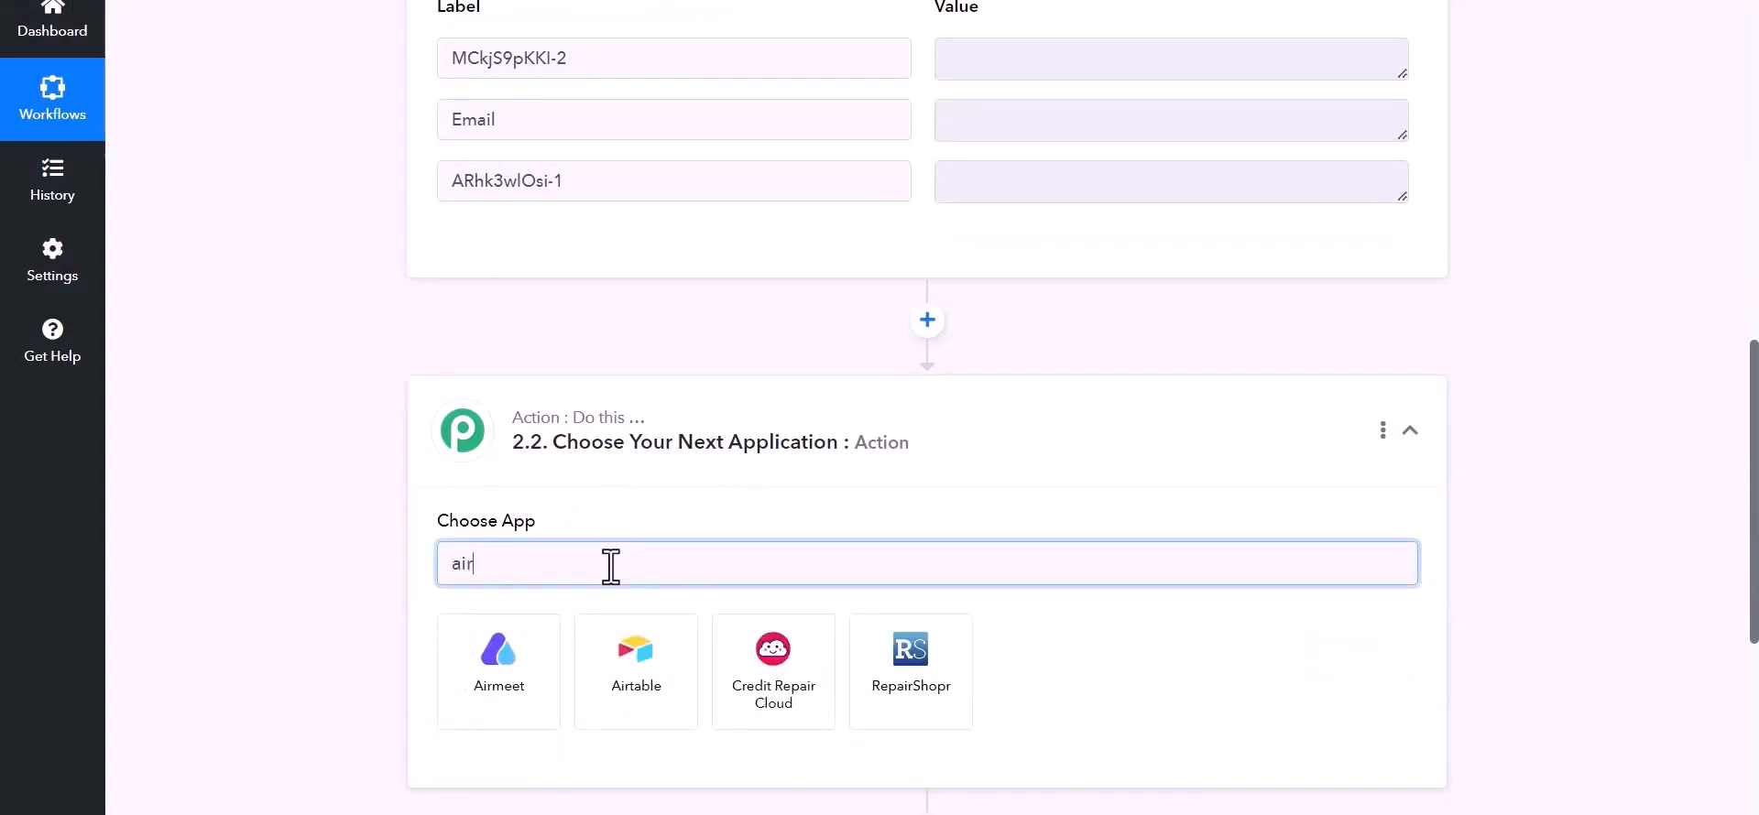
click(648, 706)
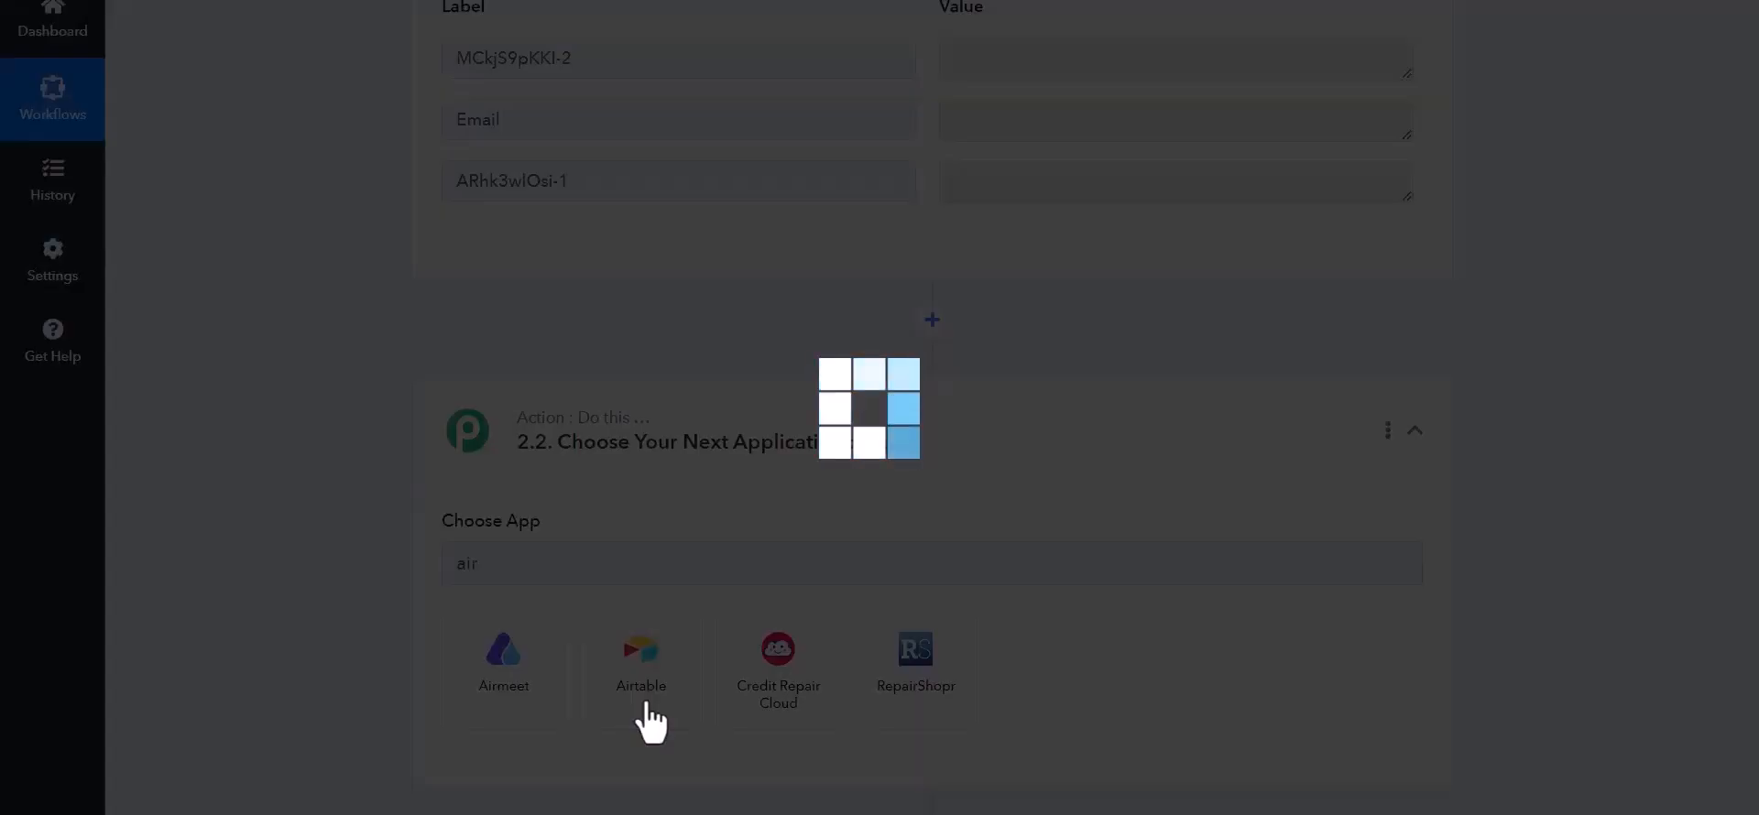
scroll(377, 519, down, 1)
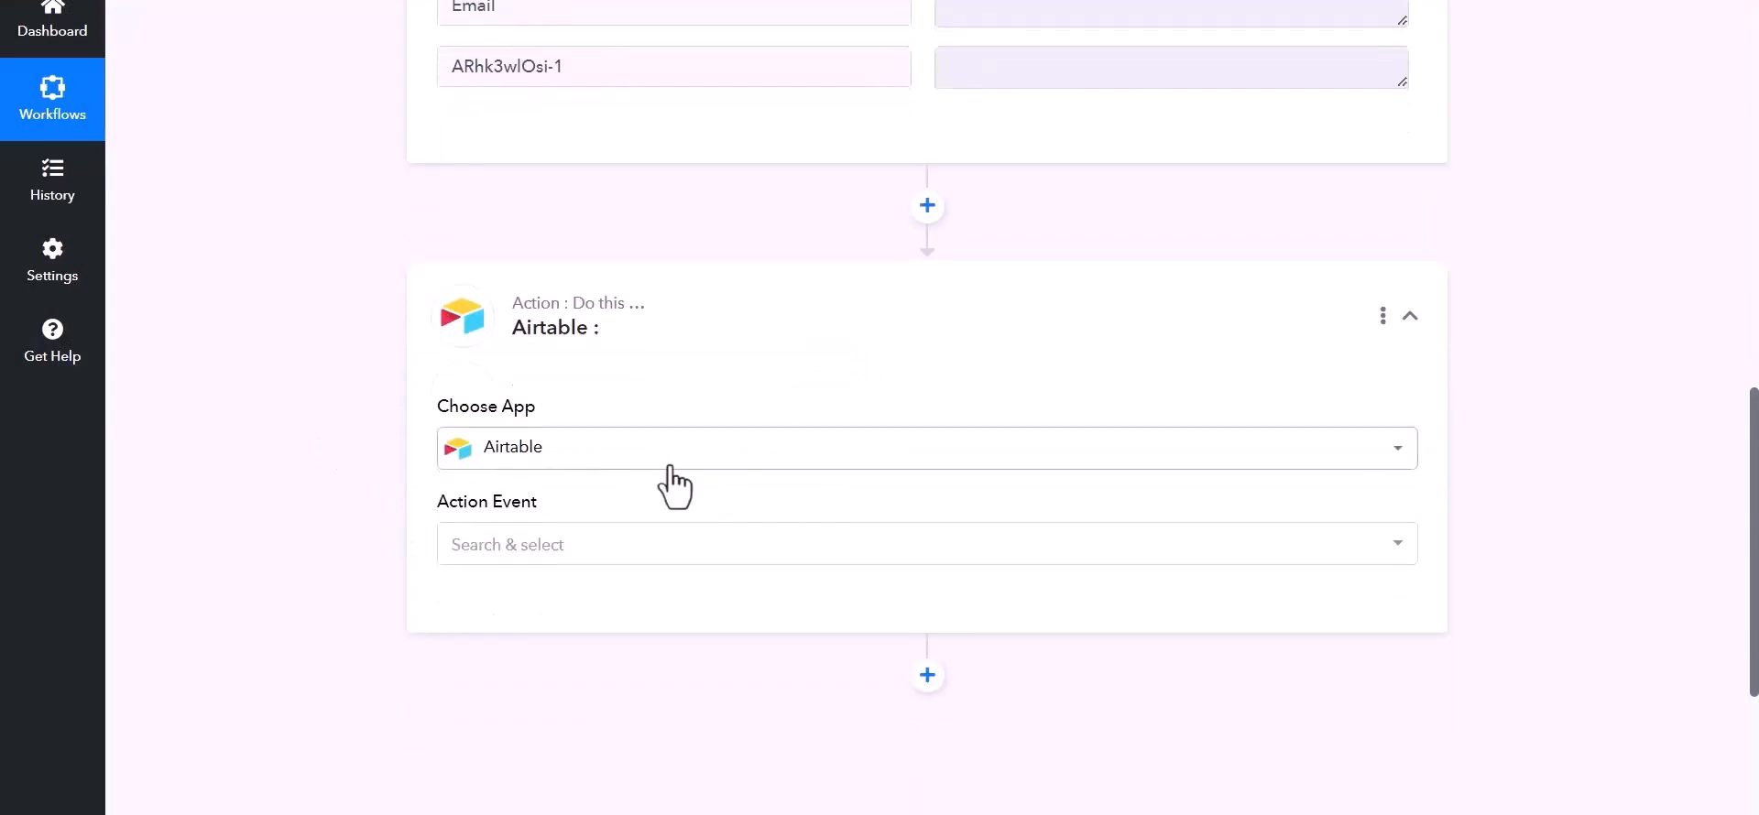
click(1079, 546)
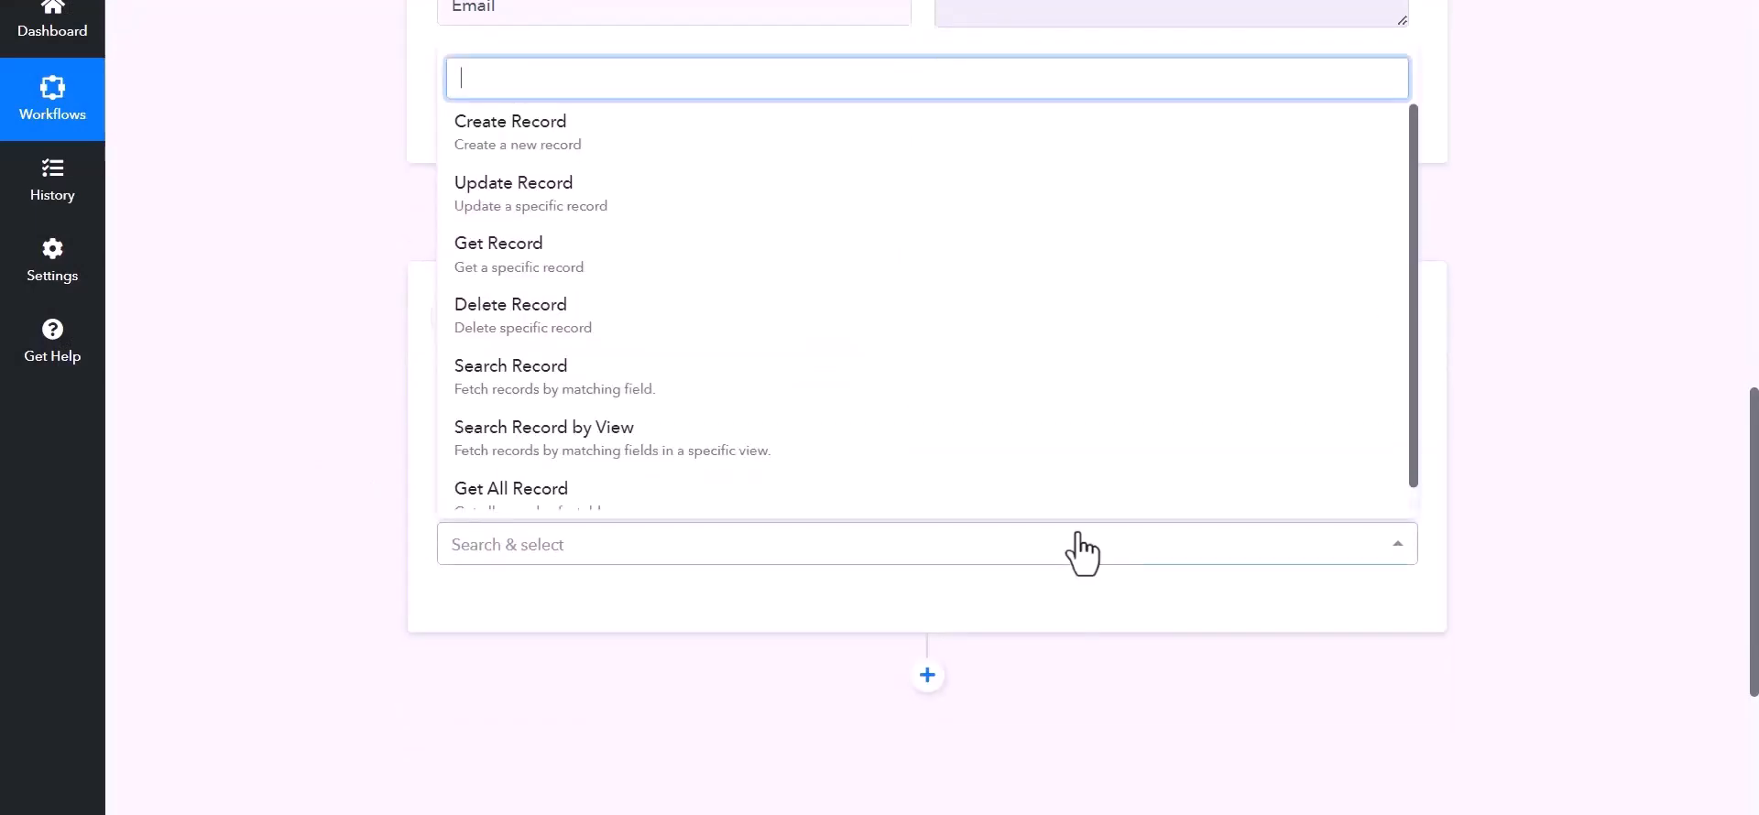
click(537, 137)
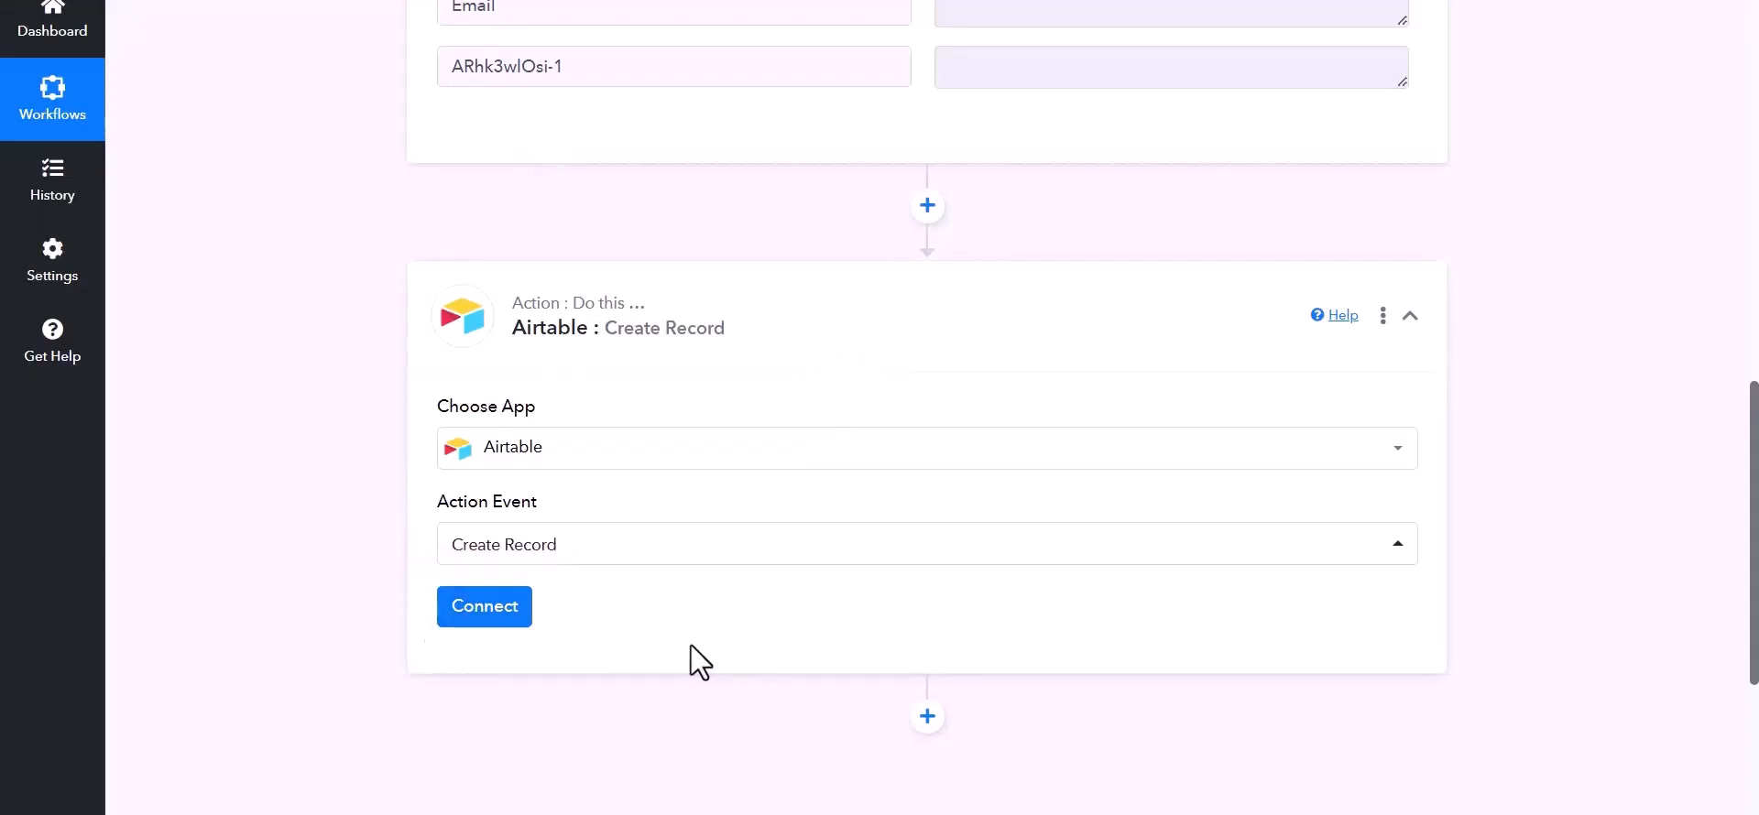
- Start a new Airtable connection and open Airtable's create personal access token page
click(480, 612)
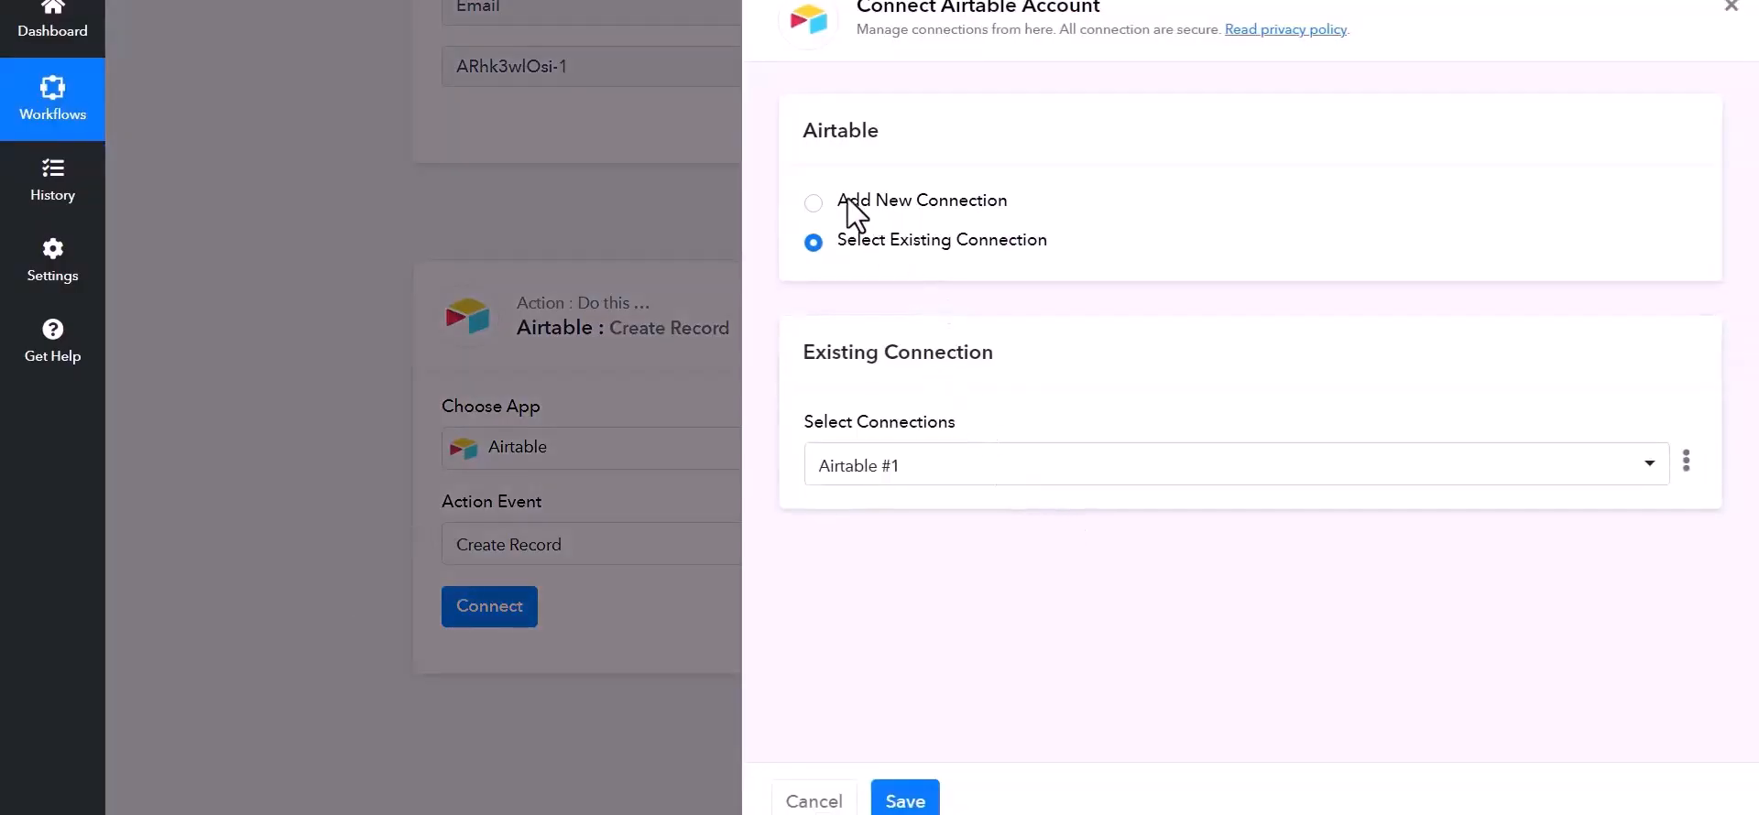
click(814, 204)
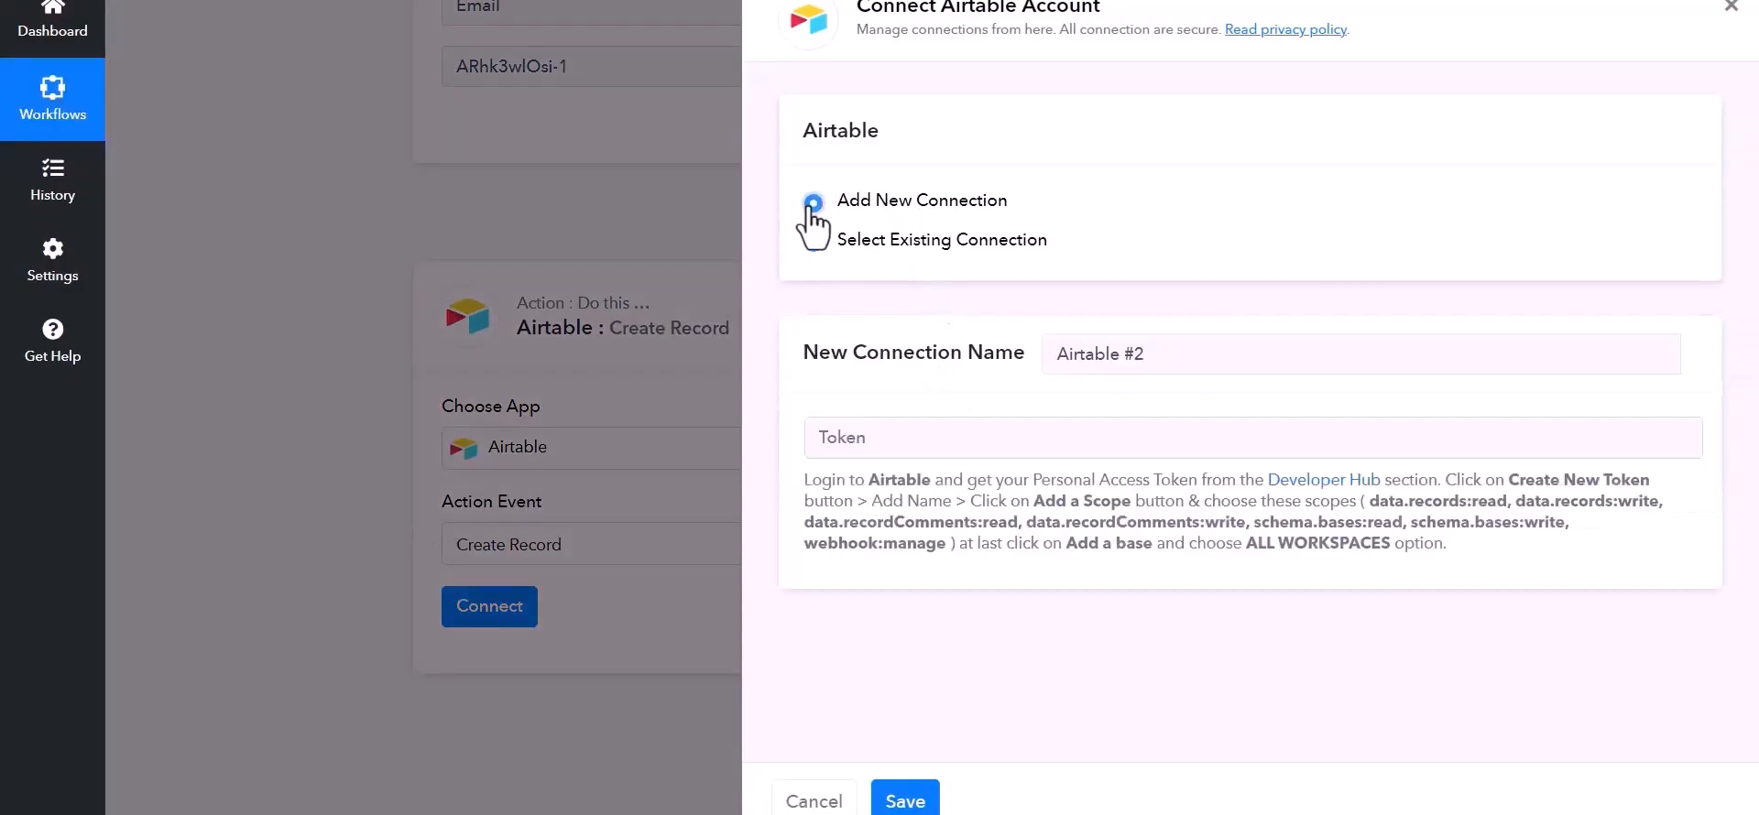
click(927, 445)
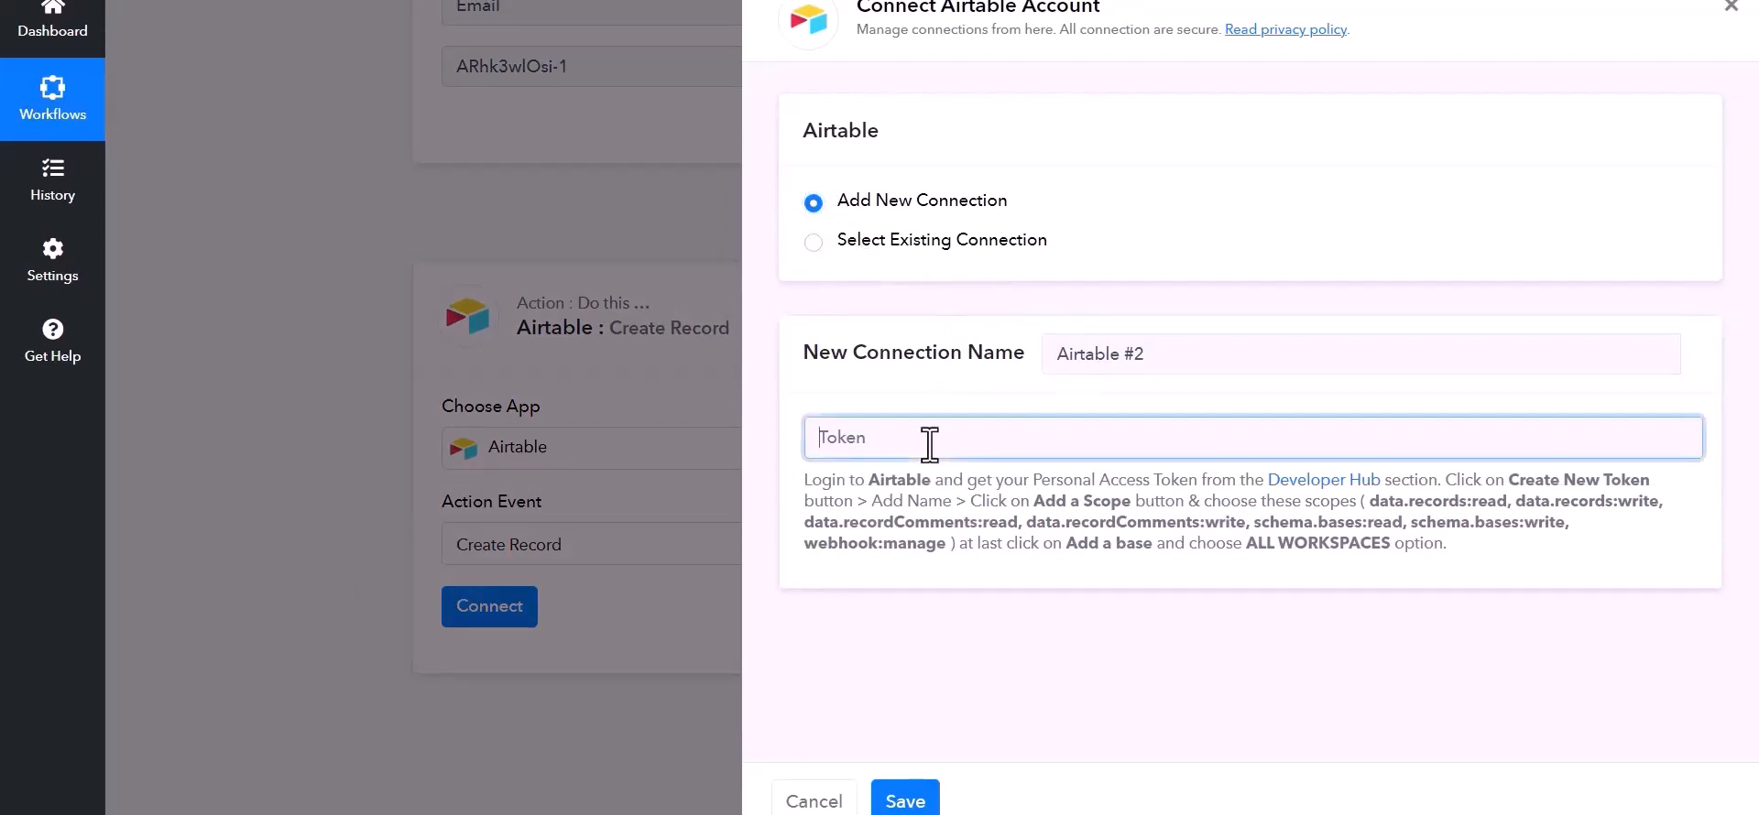
click(1326, 483)
click(1011, 460)
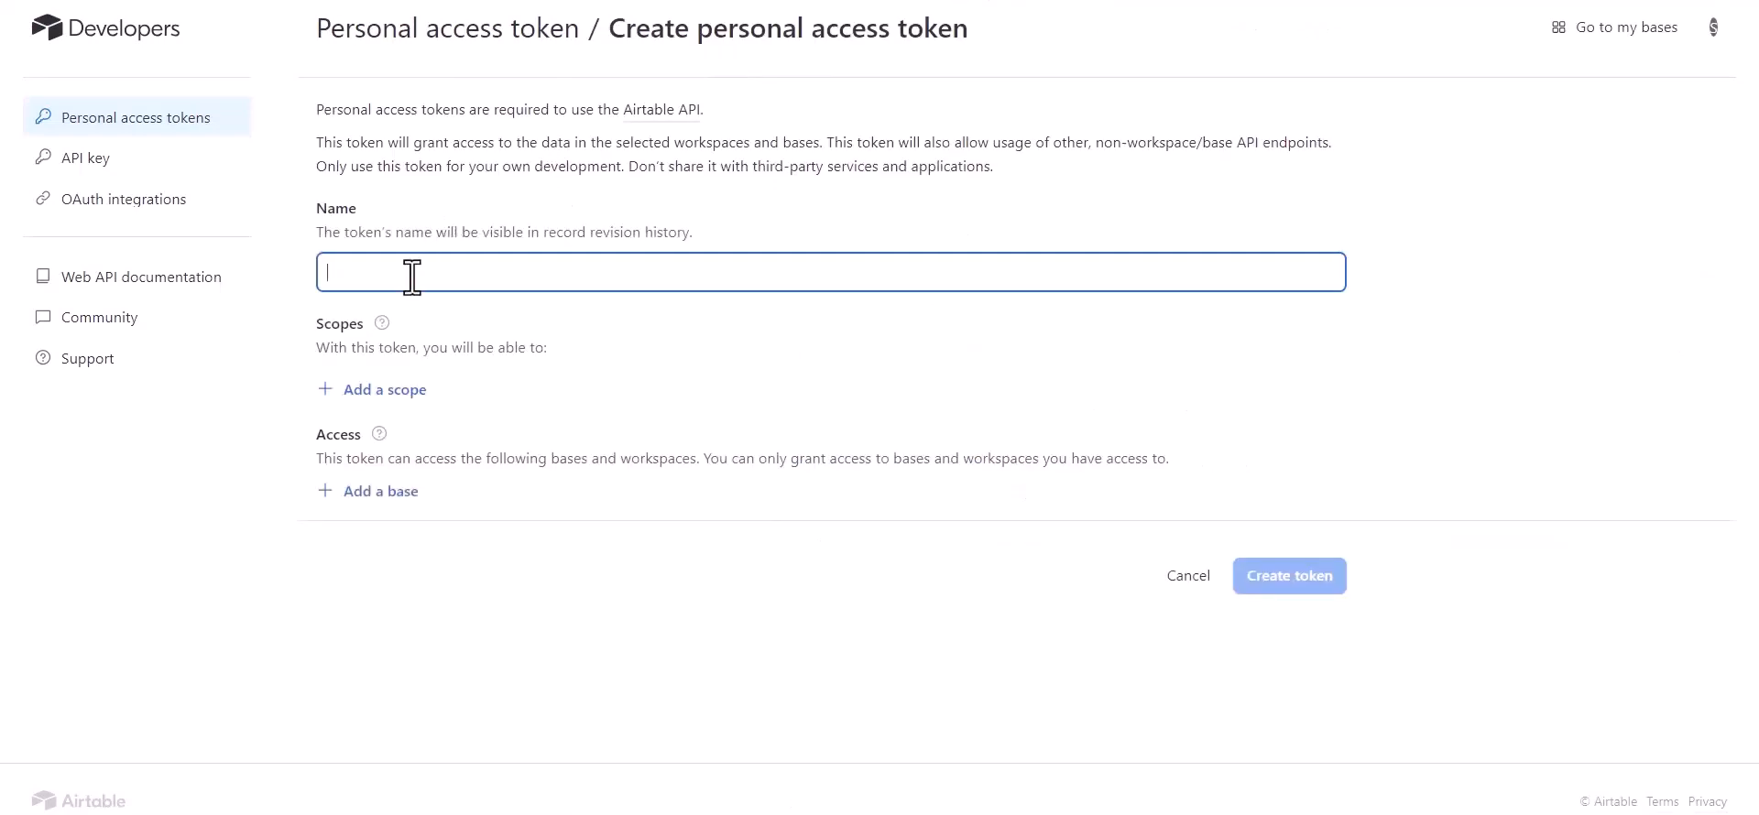
- Name the token 'Bit Integrations' and add records and recordComments read/write scopes
text(Bit INY)
click(382, 390)
click(389, 509)
click(385, 440)
click(403, 554)
click(389, 494)
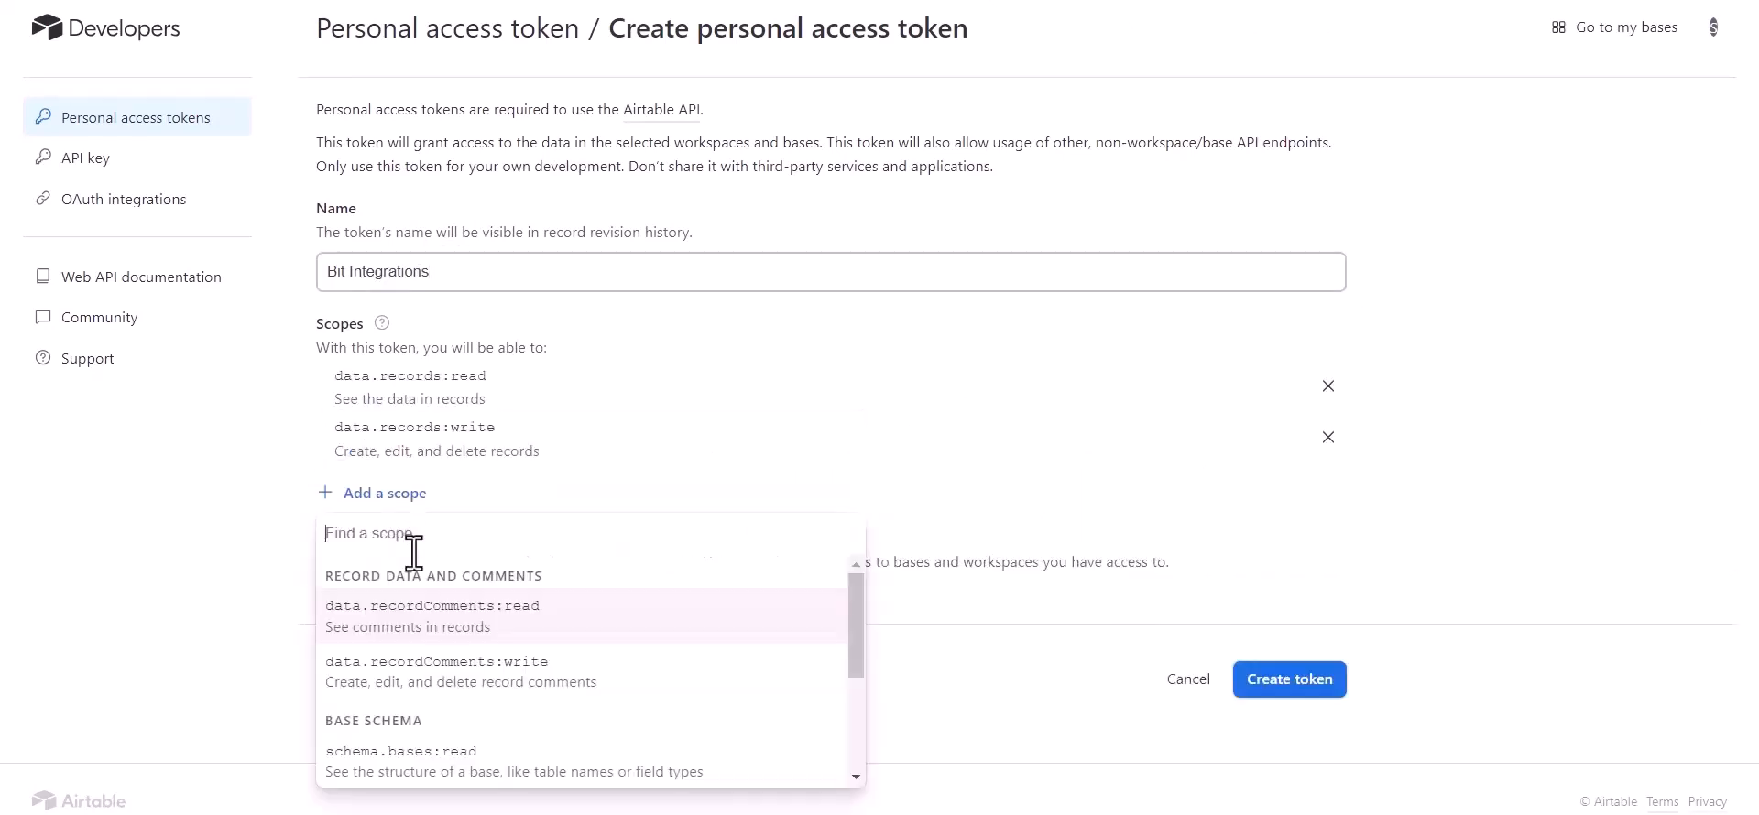
click(407, 619)
click(395, 546)
click(432, 383)
- Grant access to all workspaces, add schema.bases read/write scopes, create the token and copy it
click(396, 691)
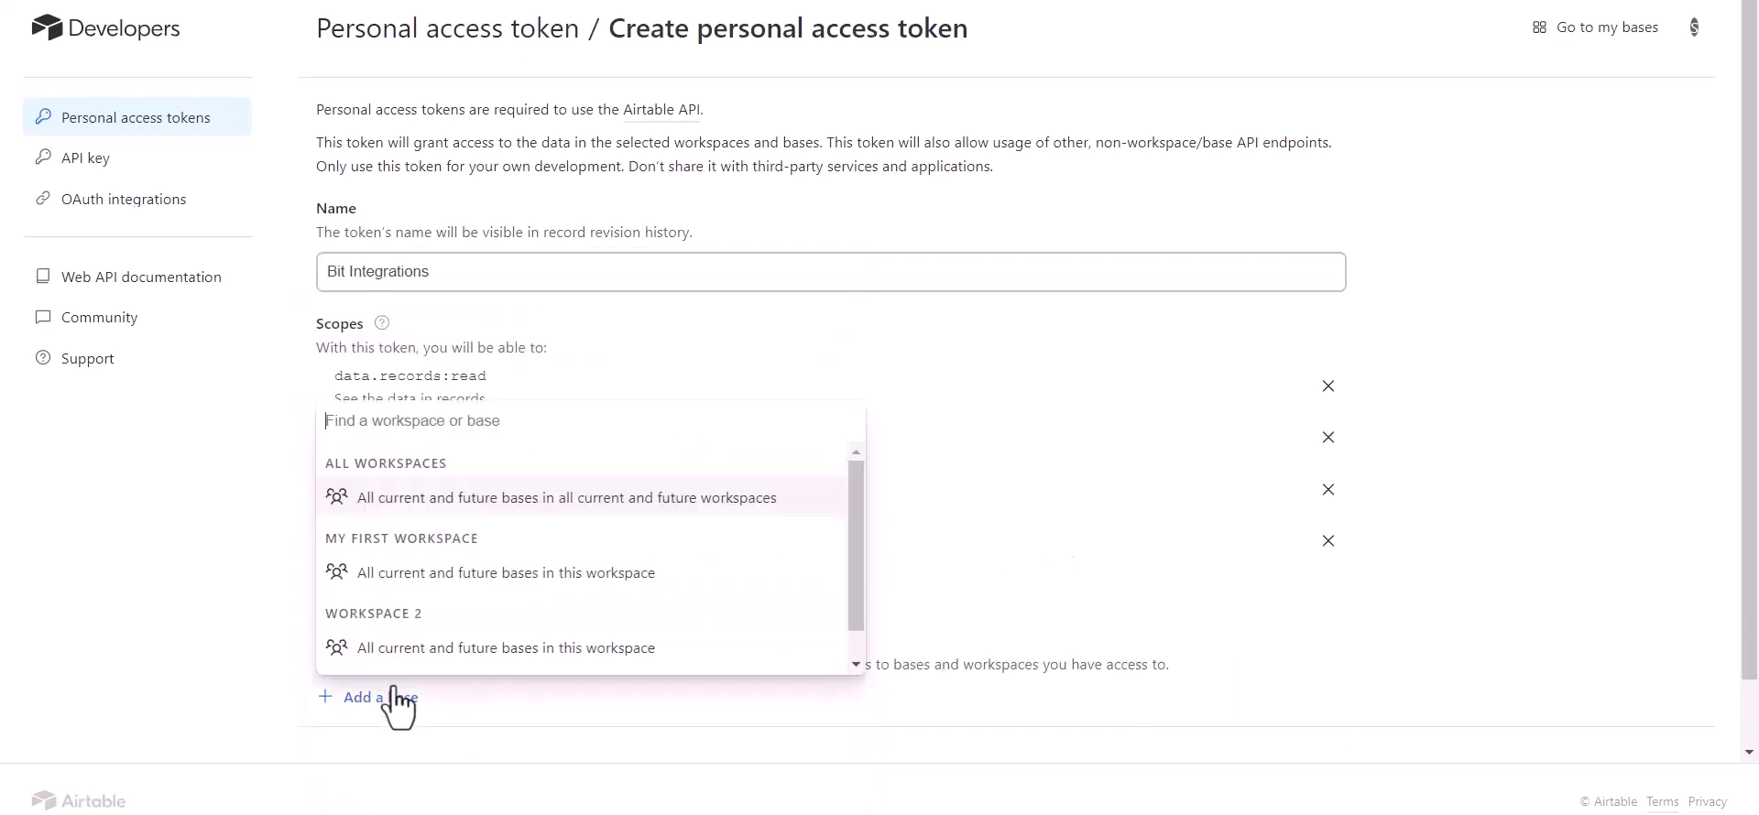
click(449, 495)
click(384, 594)
click(426, 407)
click(394, 649)
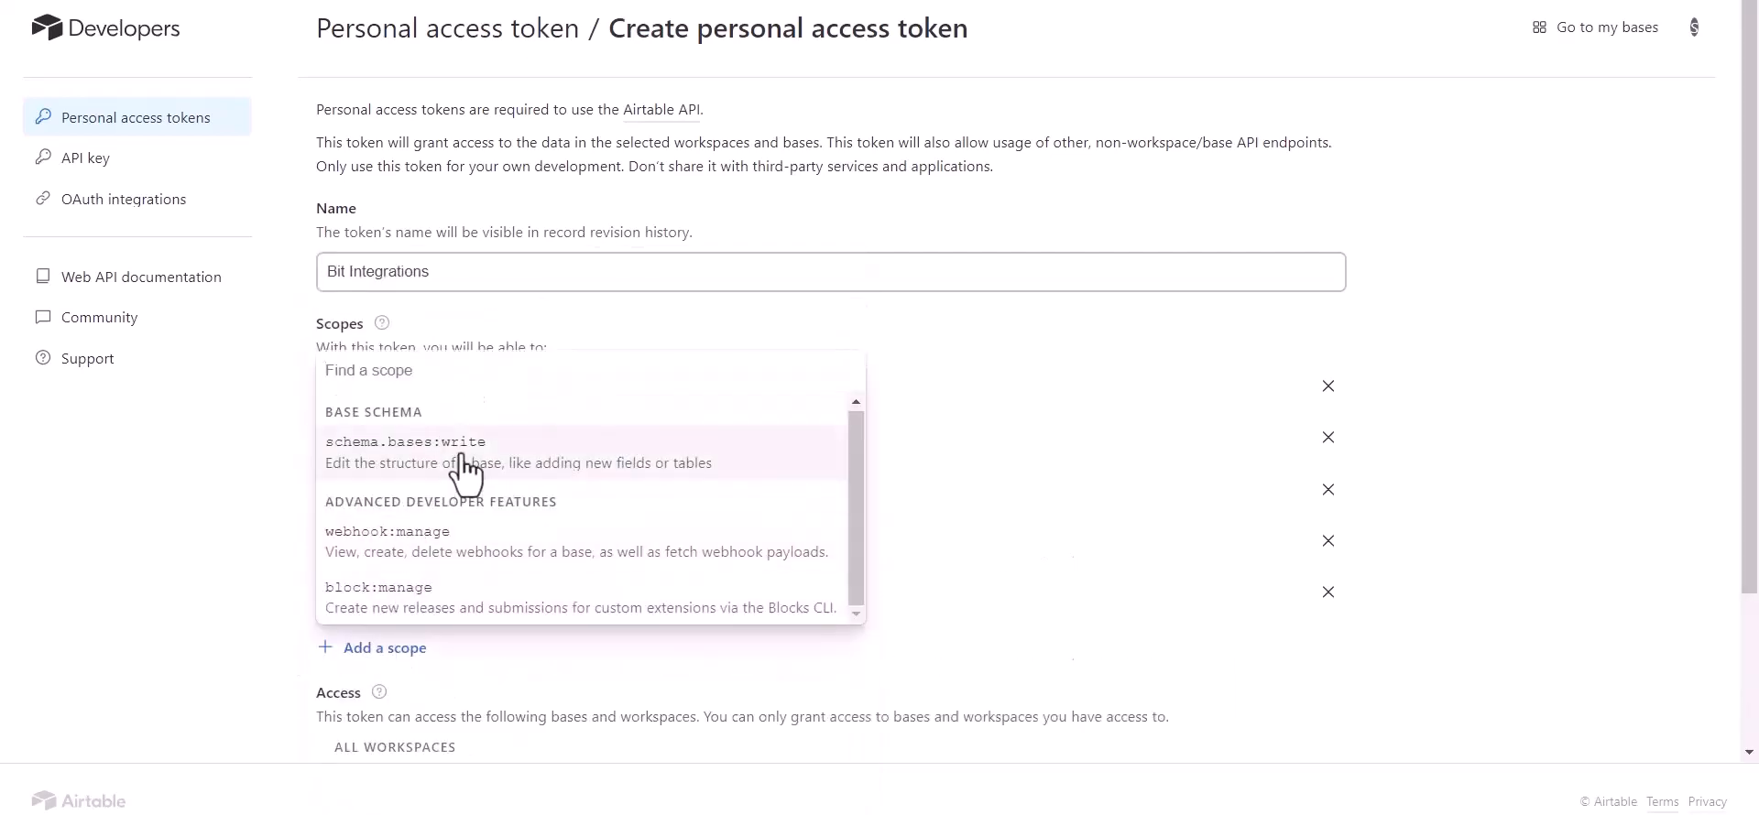
click(463, 463)
scroll(624, 645, down, 3)
click(1291, 710)
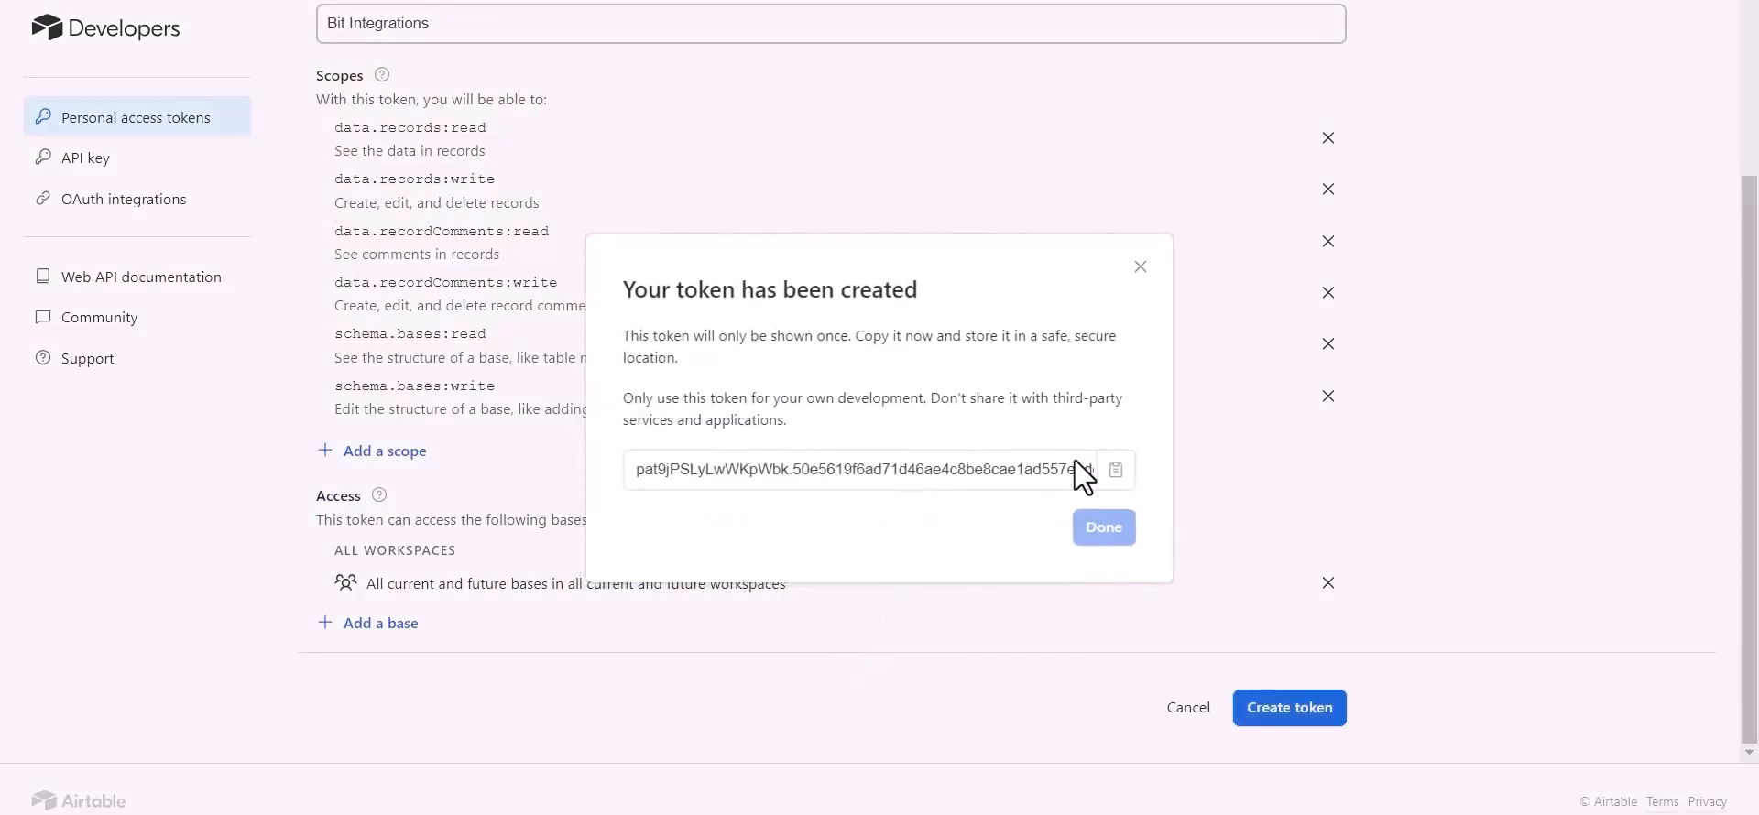
click(1116, 469)
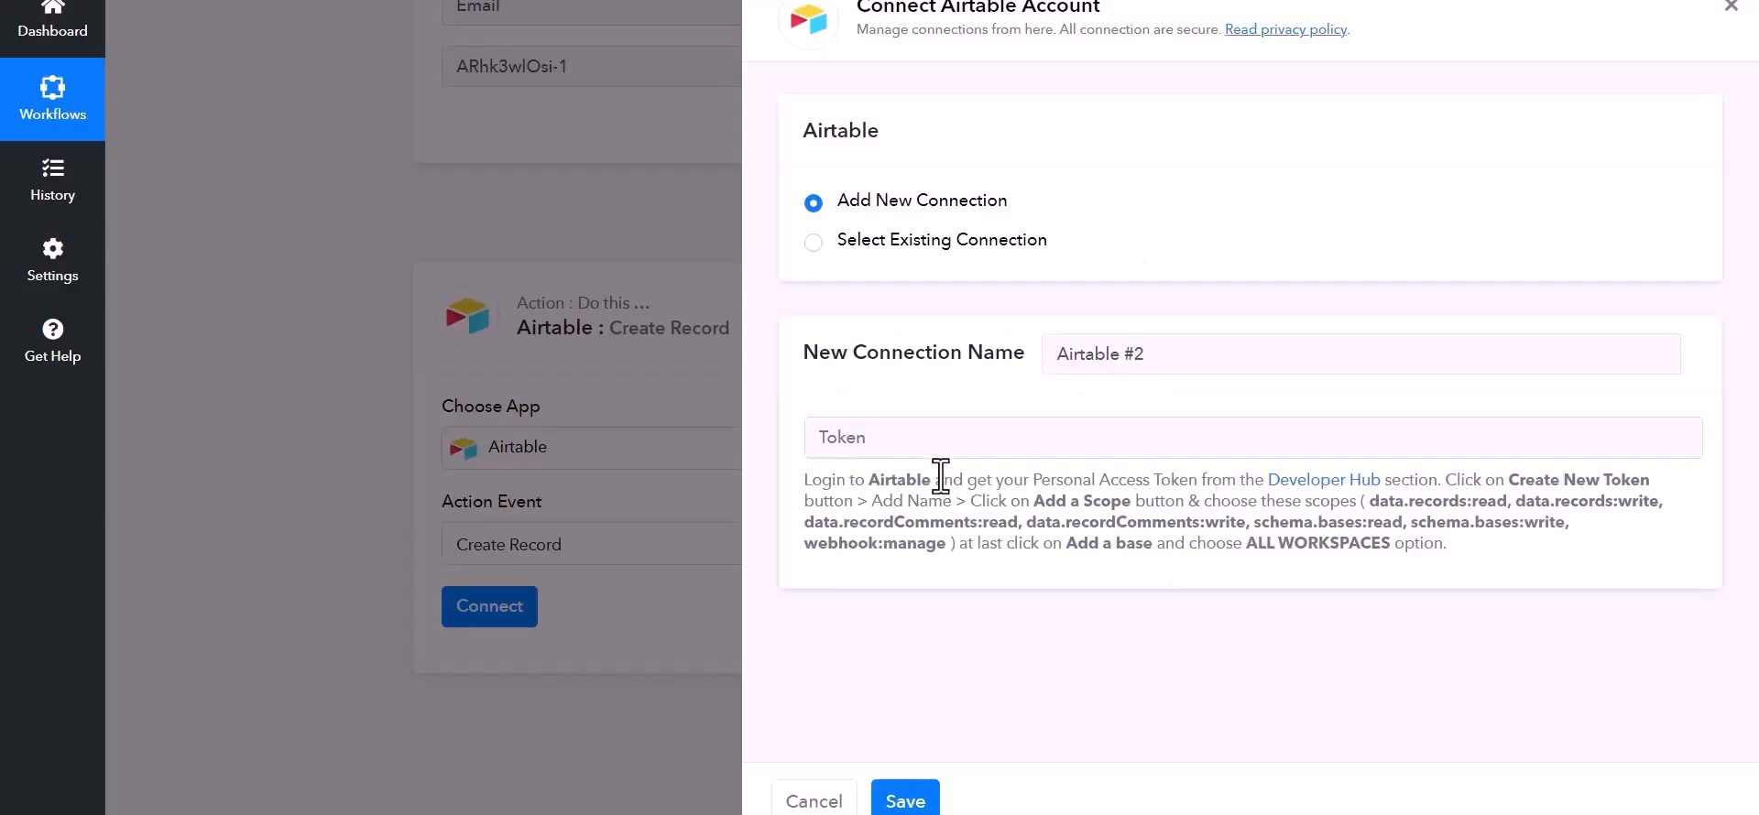
- Paste the Airtable token and save the new connection
click(913, 431)
key(ctrl+v)
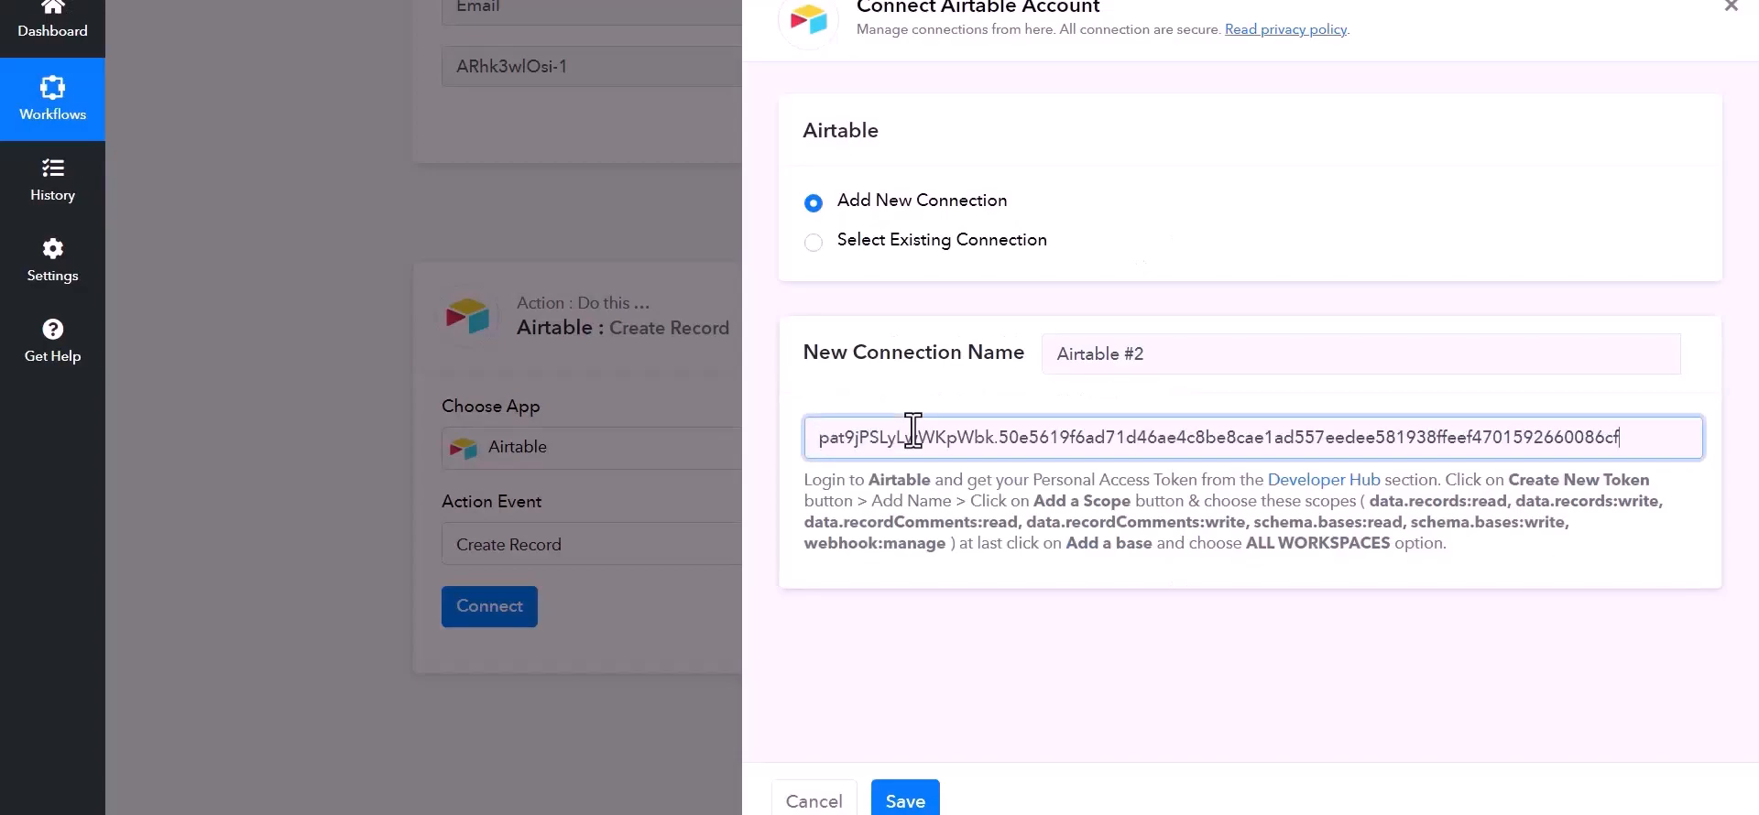
click(916, 798)
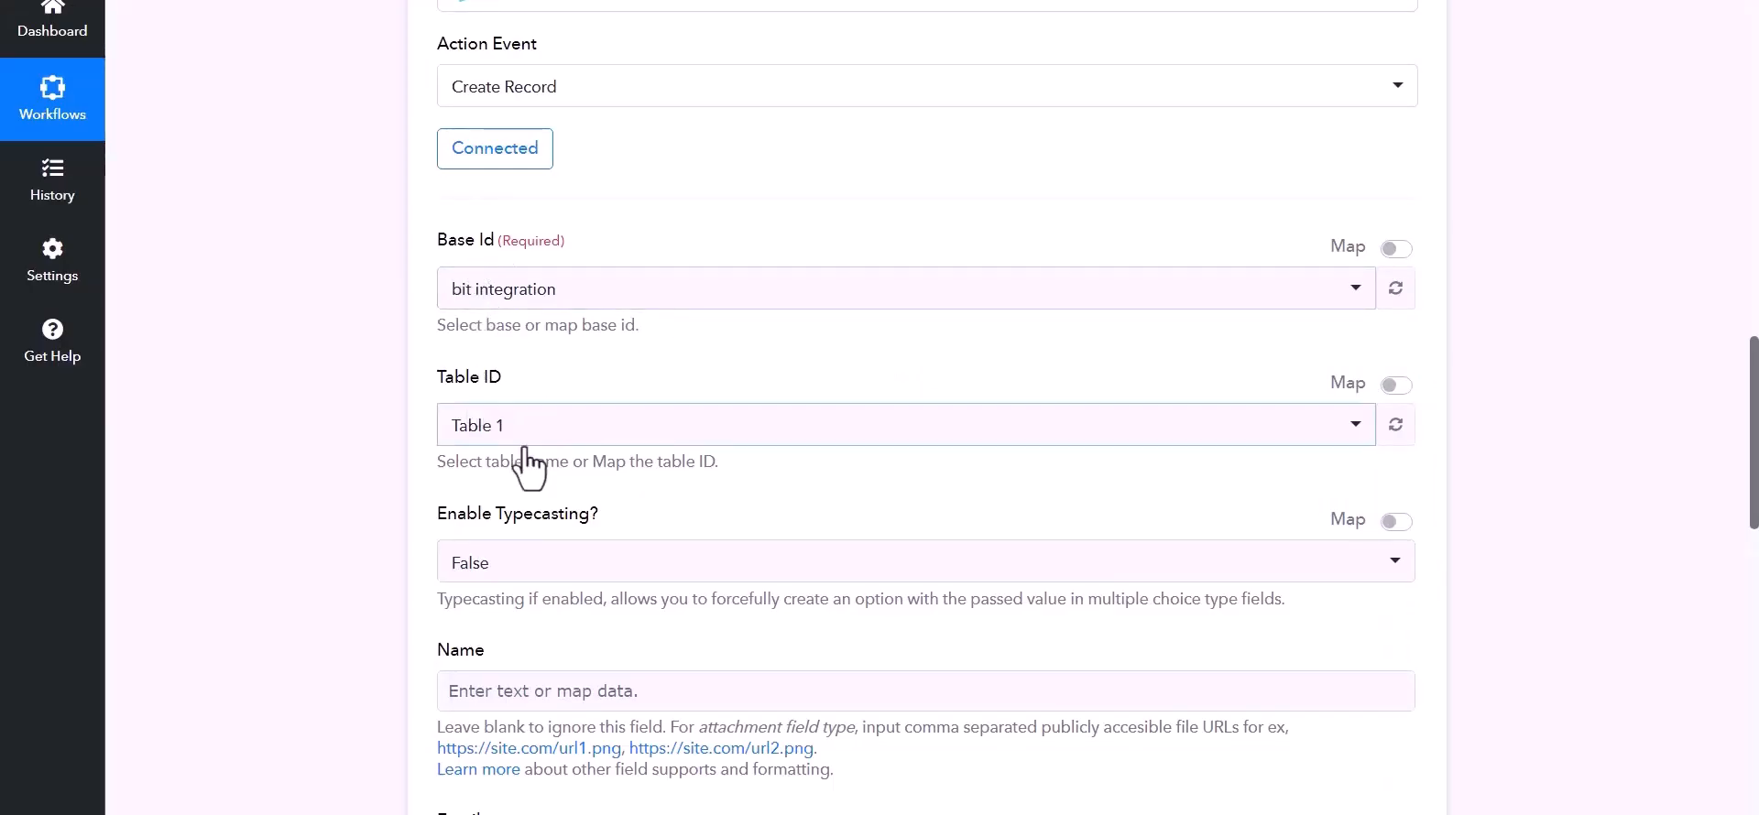
- Map the first webhook field into Name and the webhook Email value into Email
scroll(804, 629, down, 1)
scroll(803, 630, down, 1)
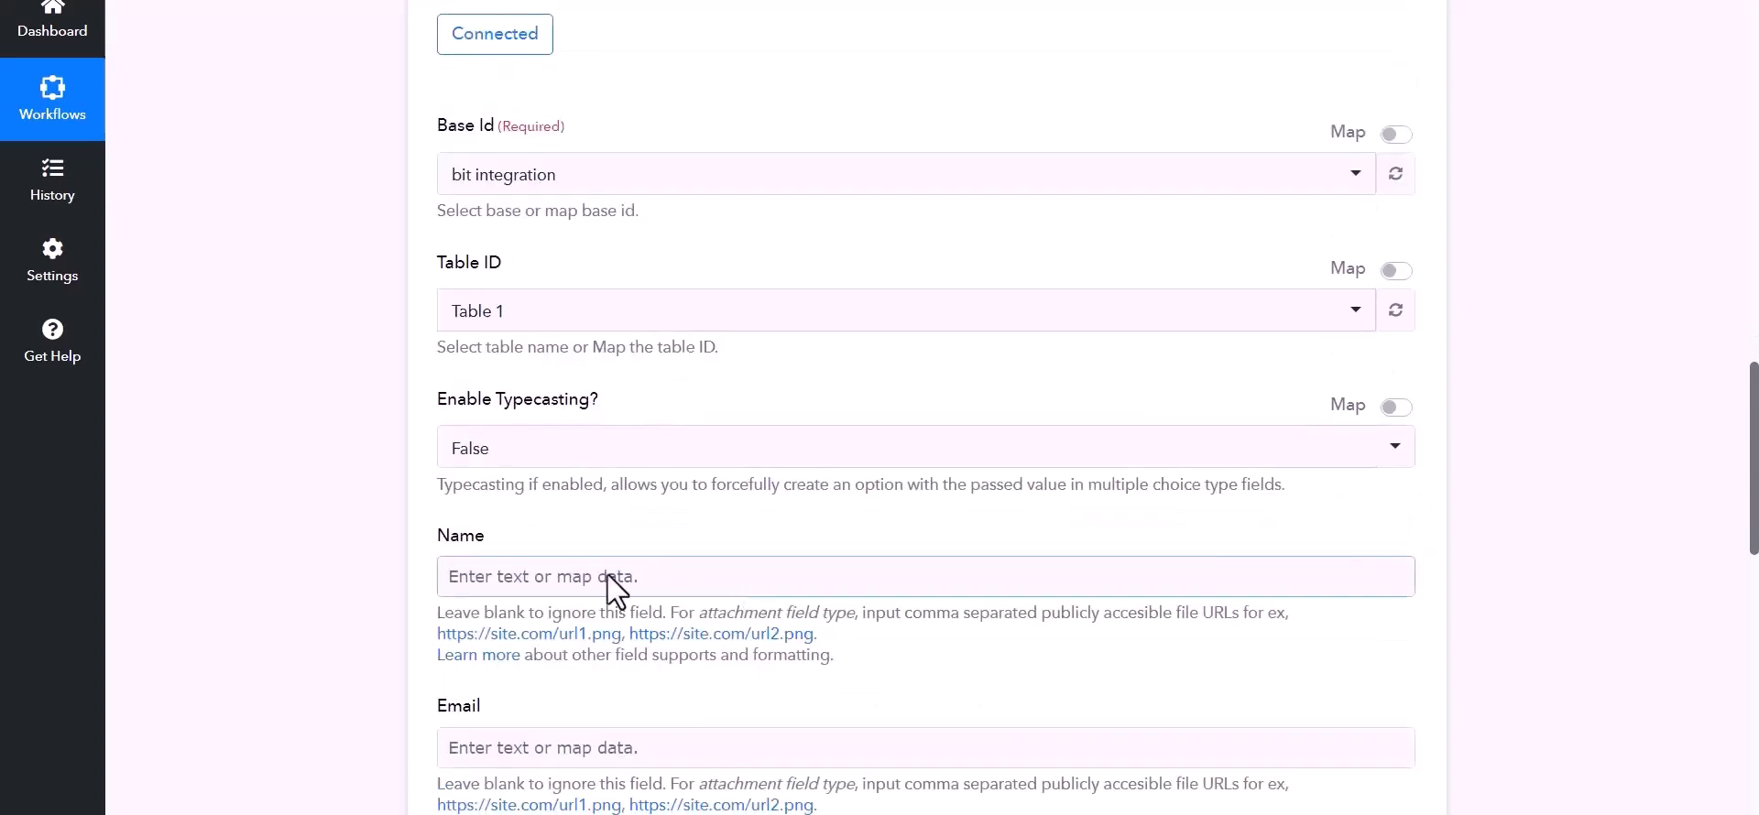
click(718, 586)
scroll(746, 628, down, 2)
click(742, 524)
click(560, 577)
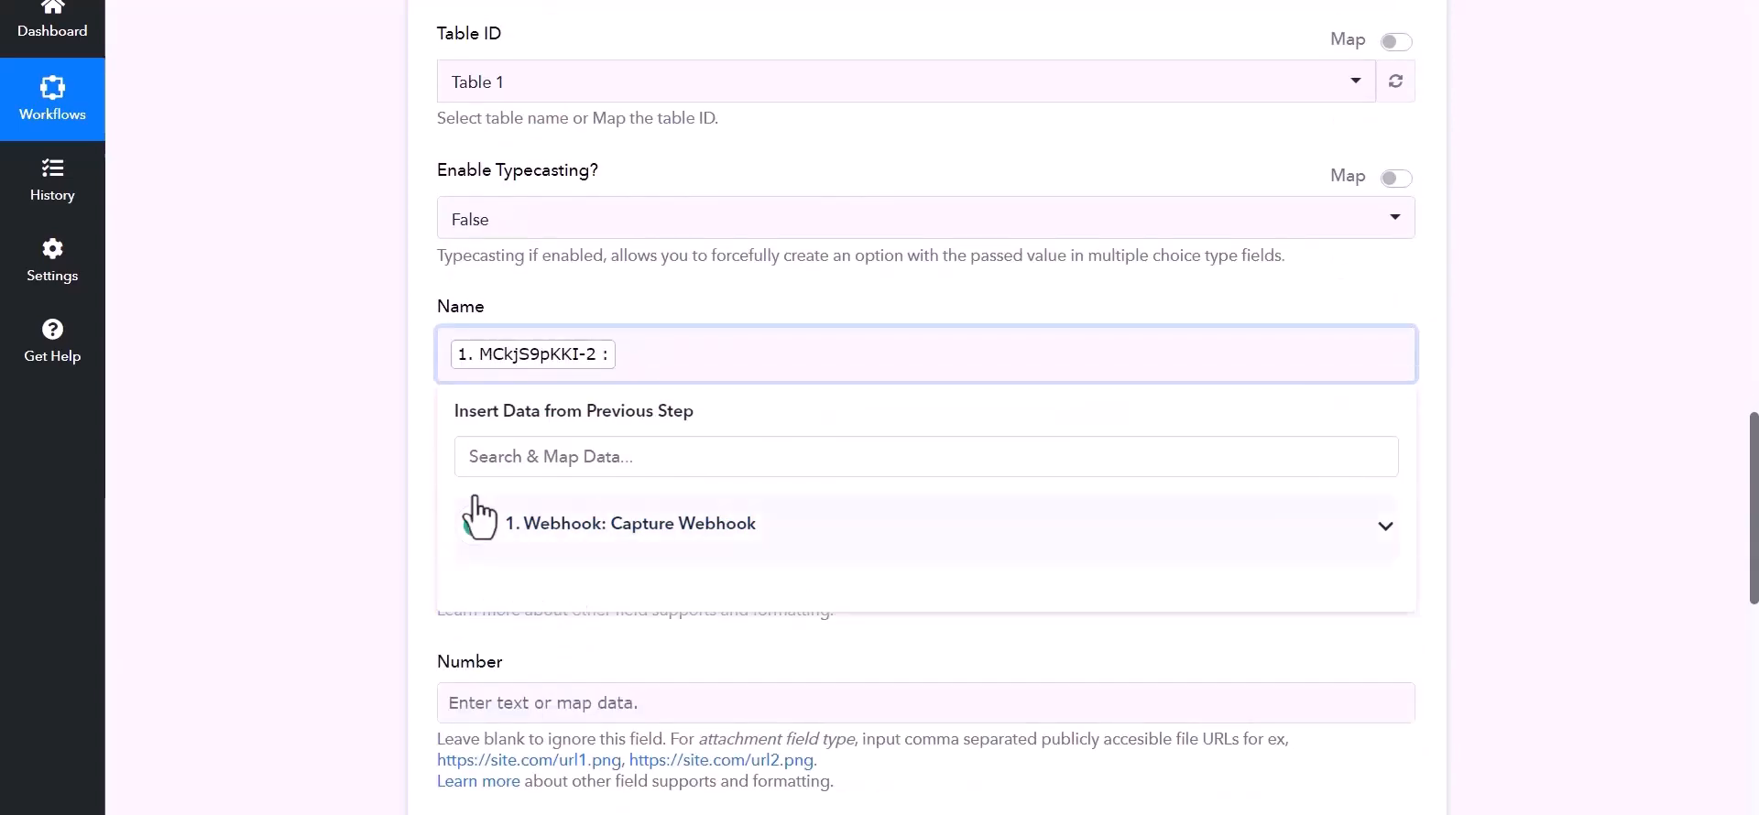
click(569, 536)
click(513, 696)
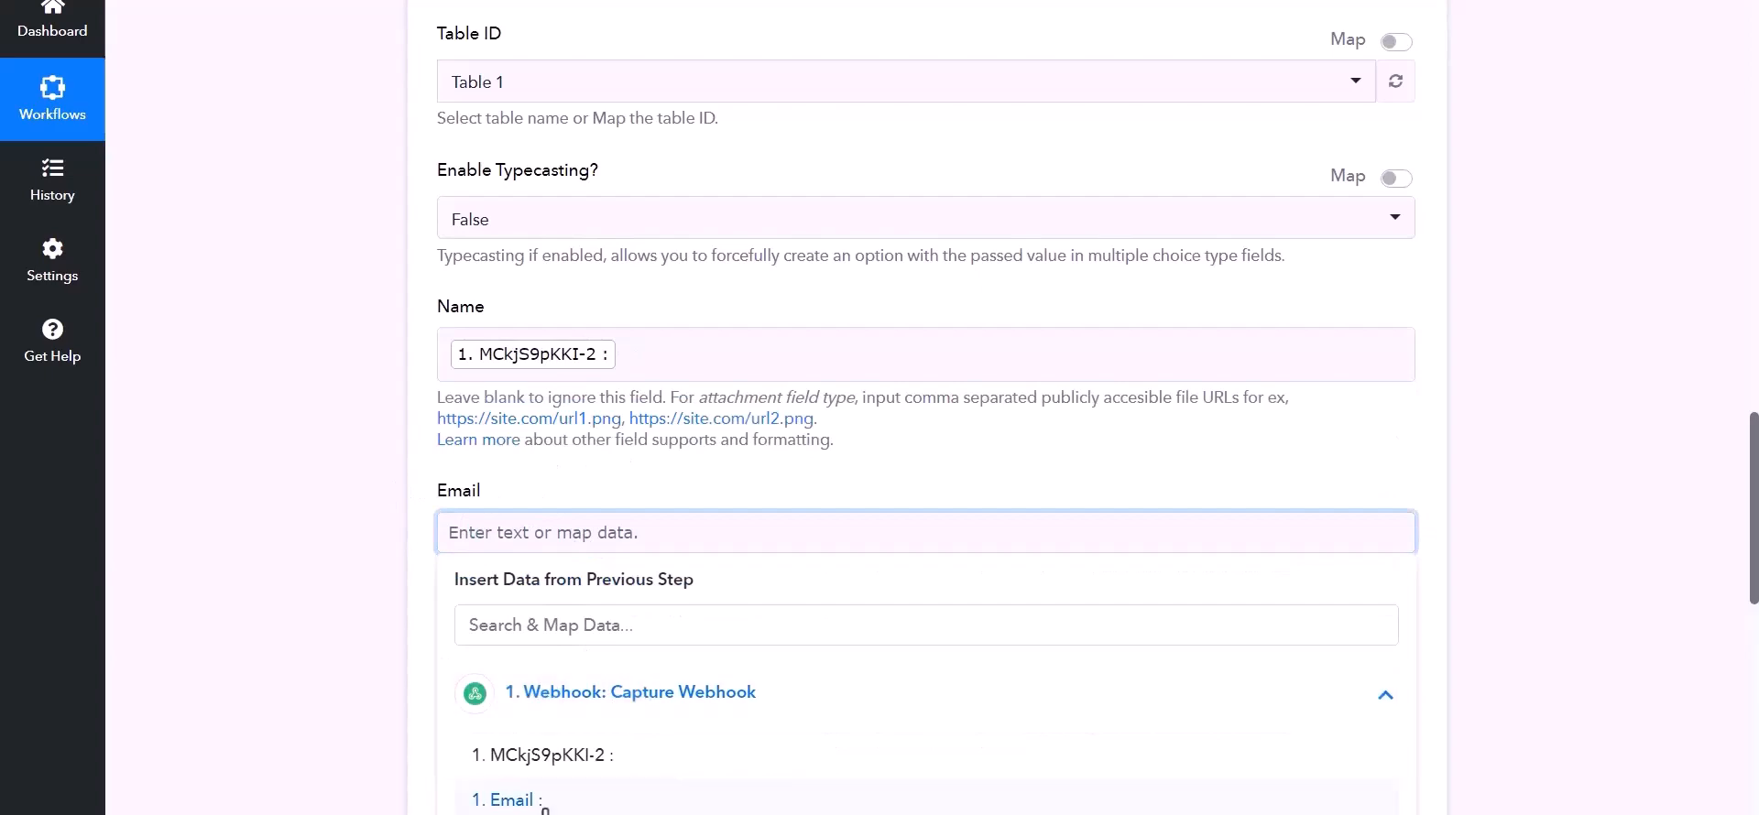
click(502, 800)
- Map the third webhook field into Number and save the Create Record settings
scroll(596, 627, down, 1)
click(629, 609)
scroll(614, 660, down, 3)
click(632, 422)
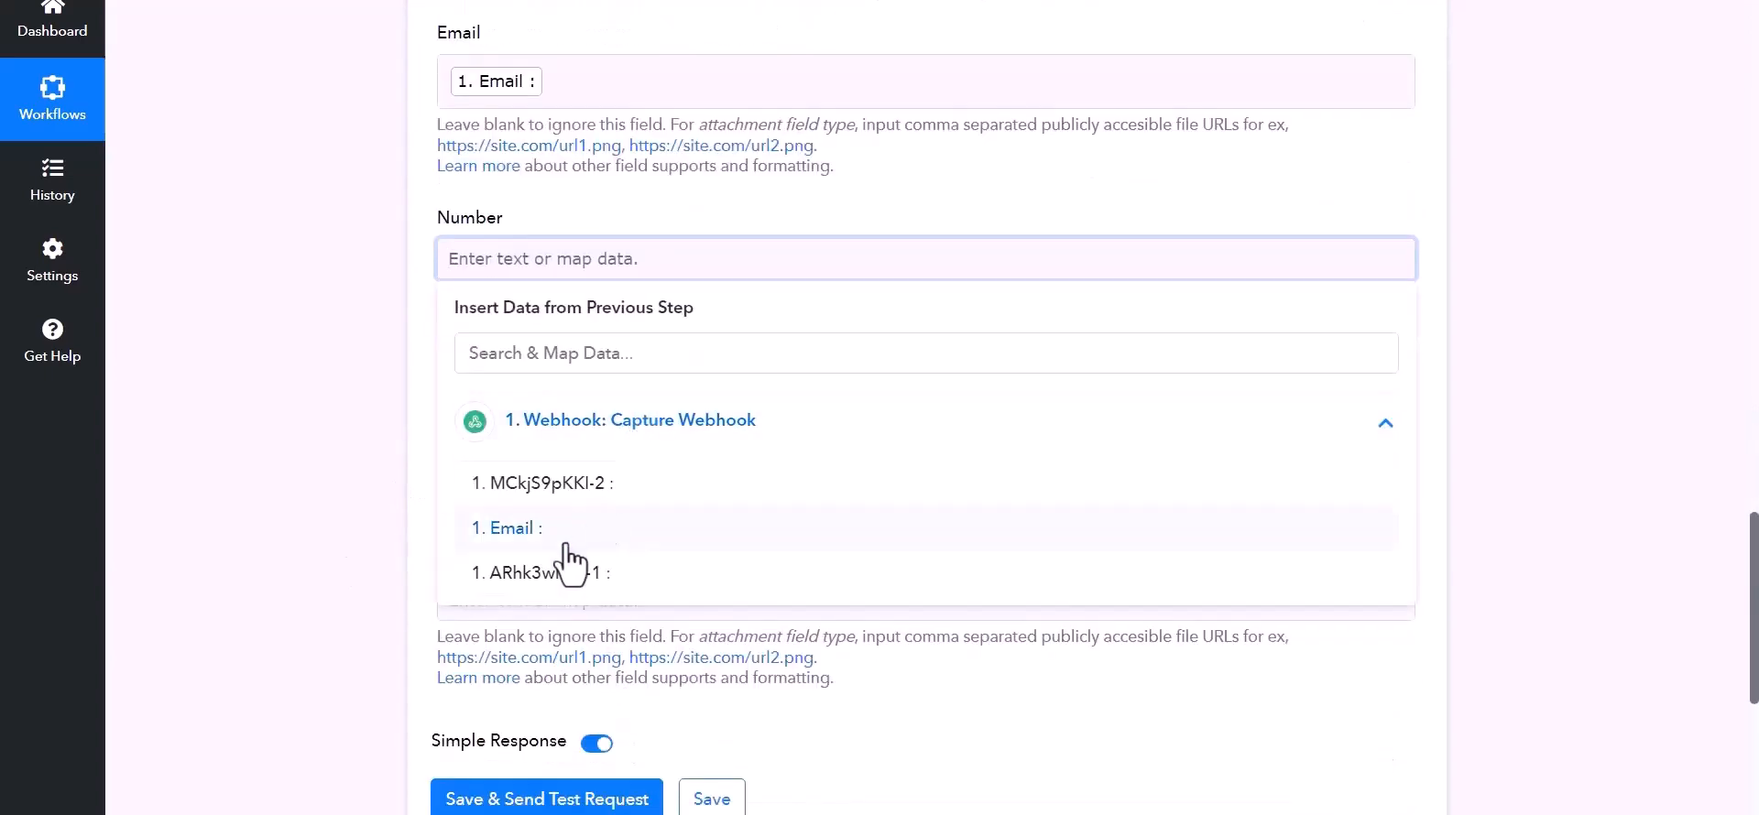
click(688, 568)
click(251, 510)
scroll(513, 681, down, 3)
click(701, 529)
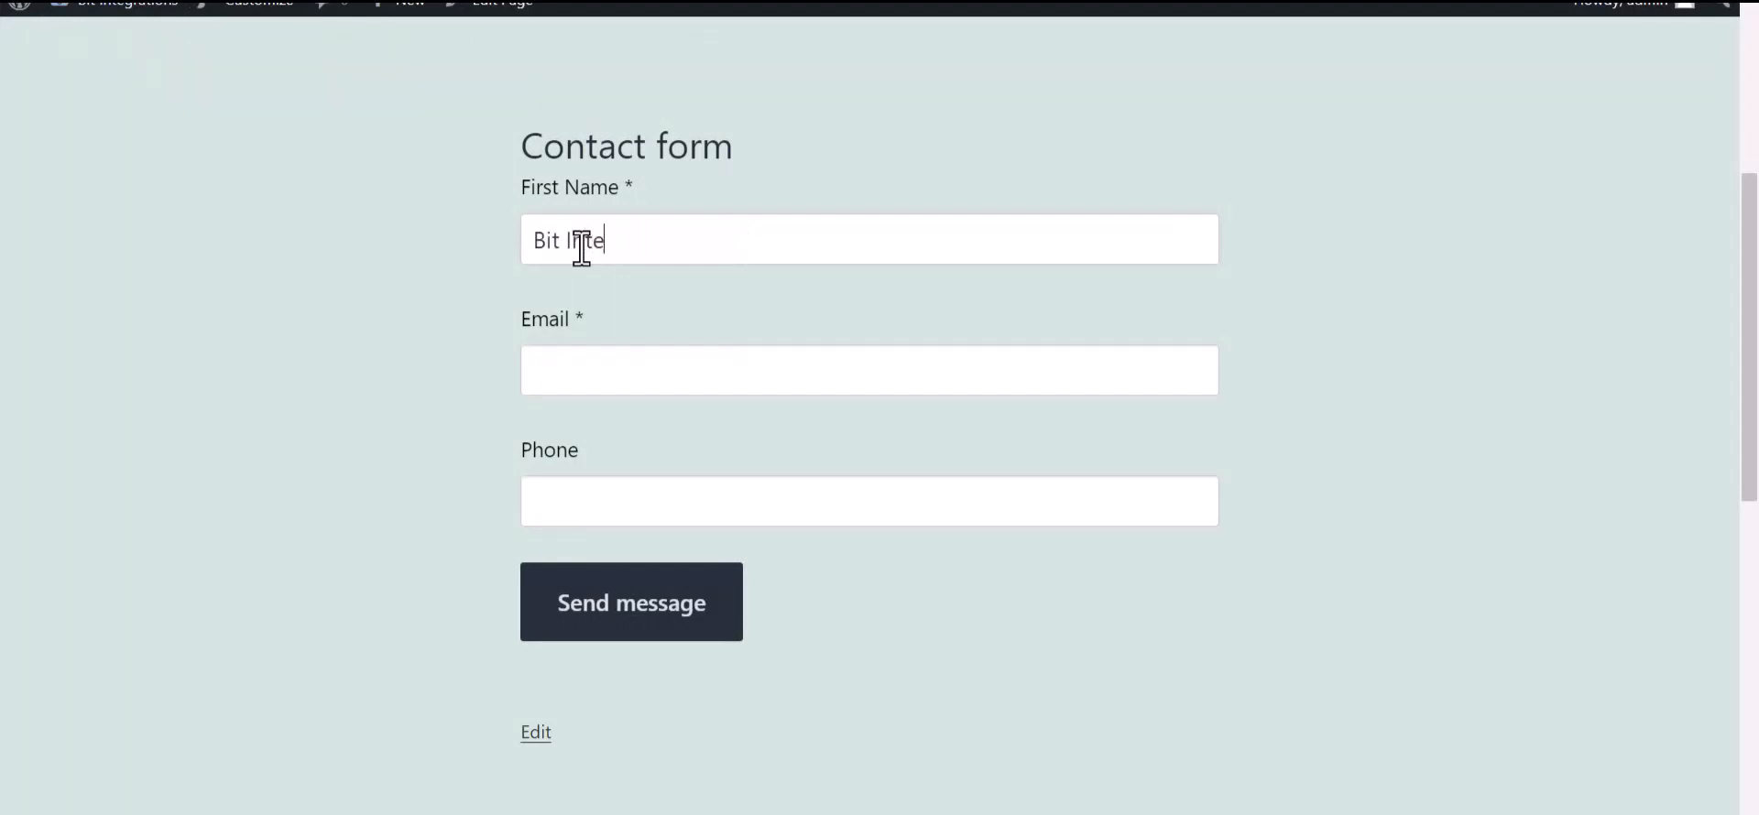
- Enter an email and phone number, submit the Contact form, and check Airtable's Table 1 for the record
click(585, 376)
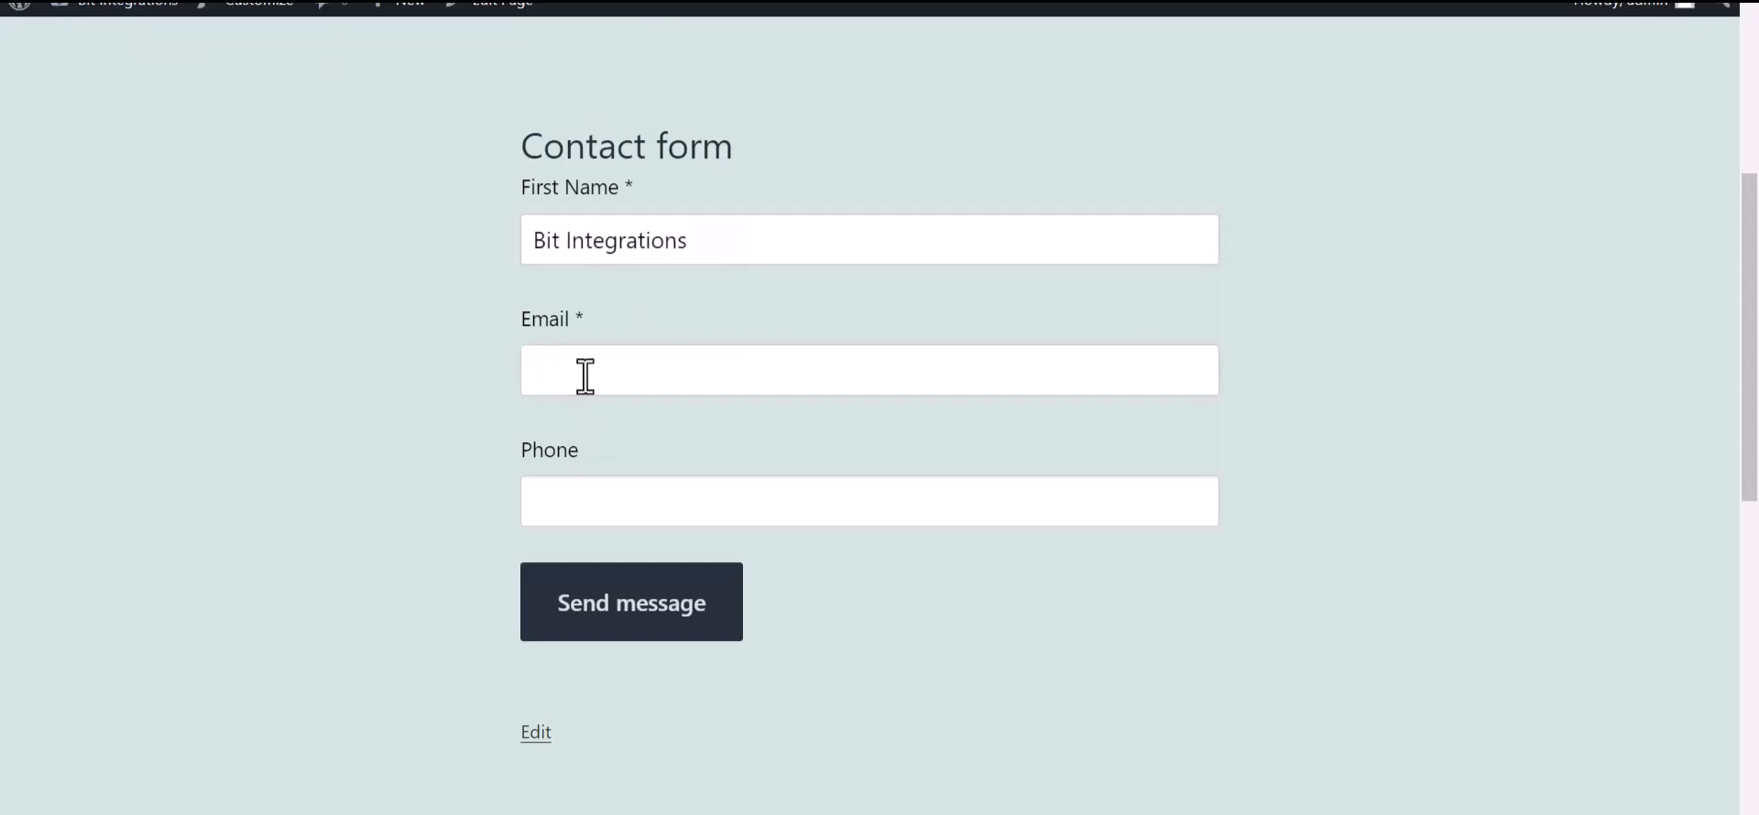
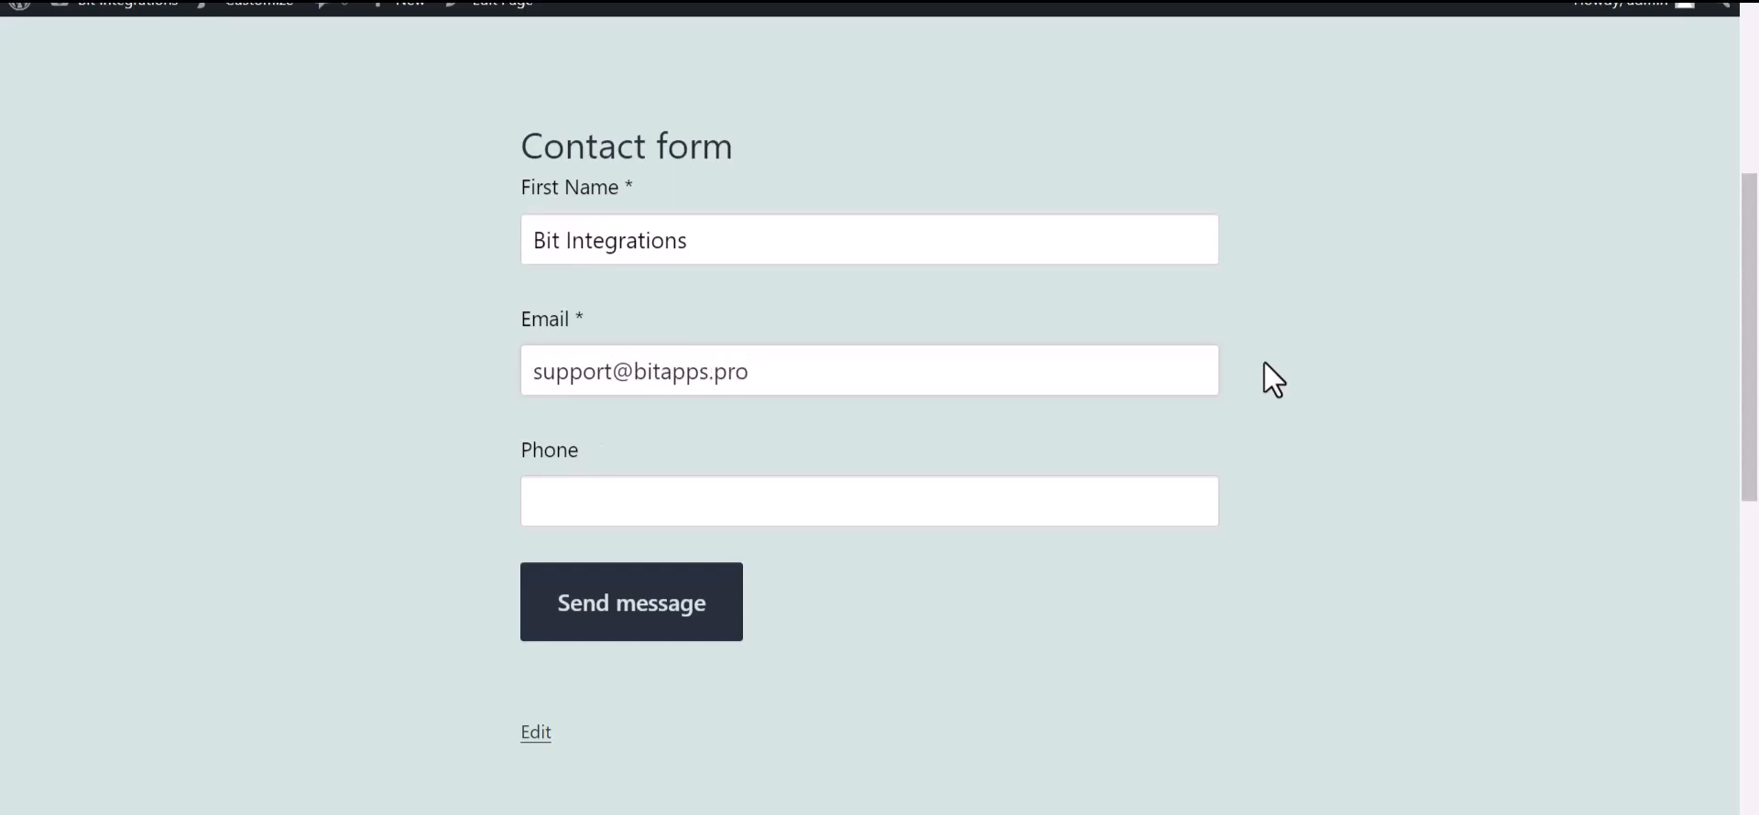
key(ctrl+plus)
click(680, 565)
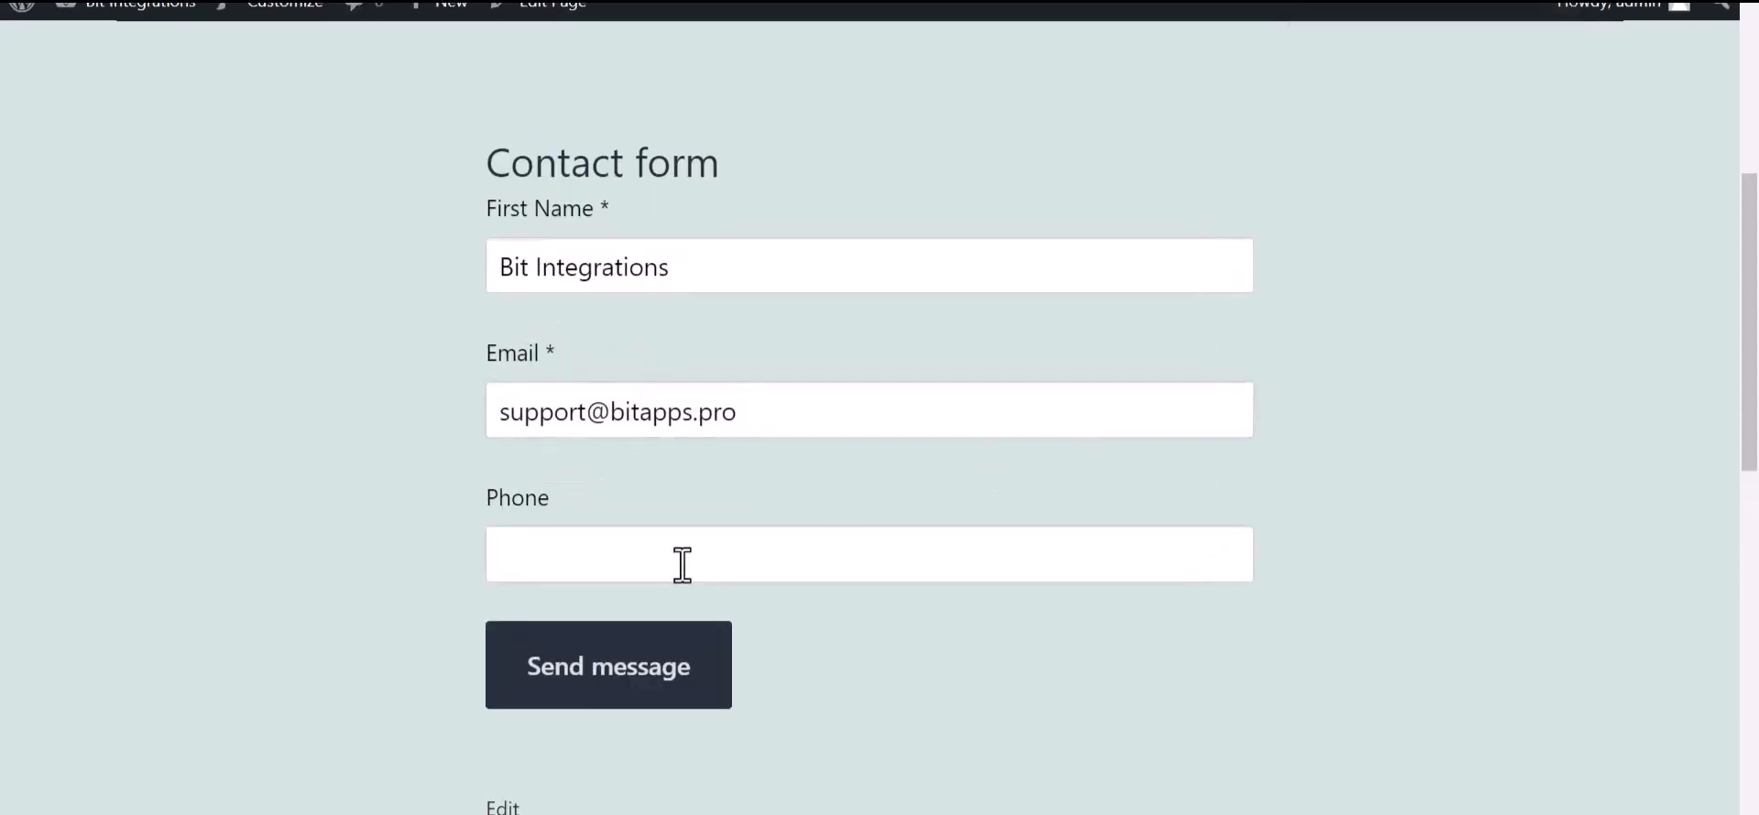
text(444555666)
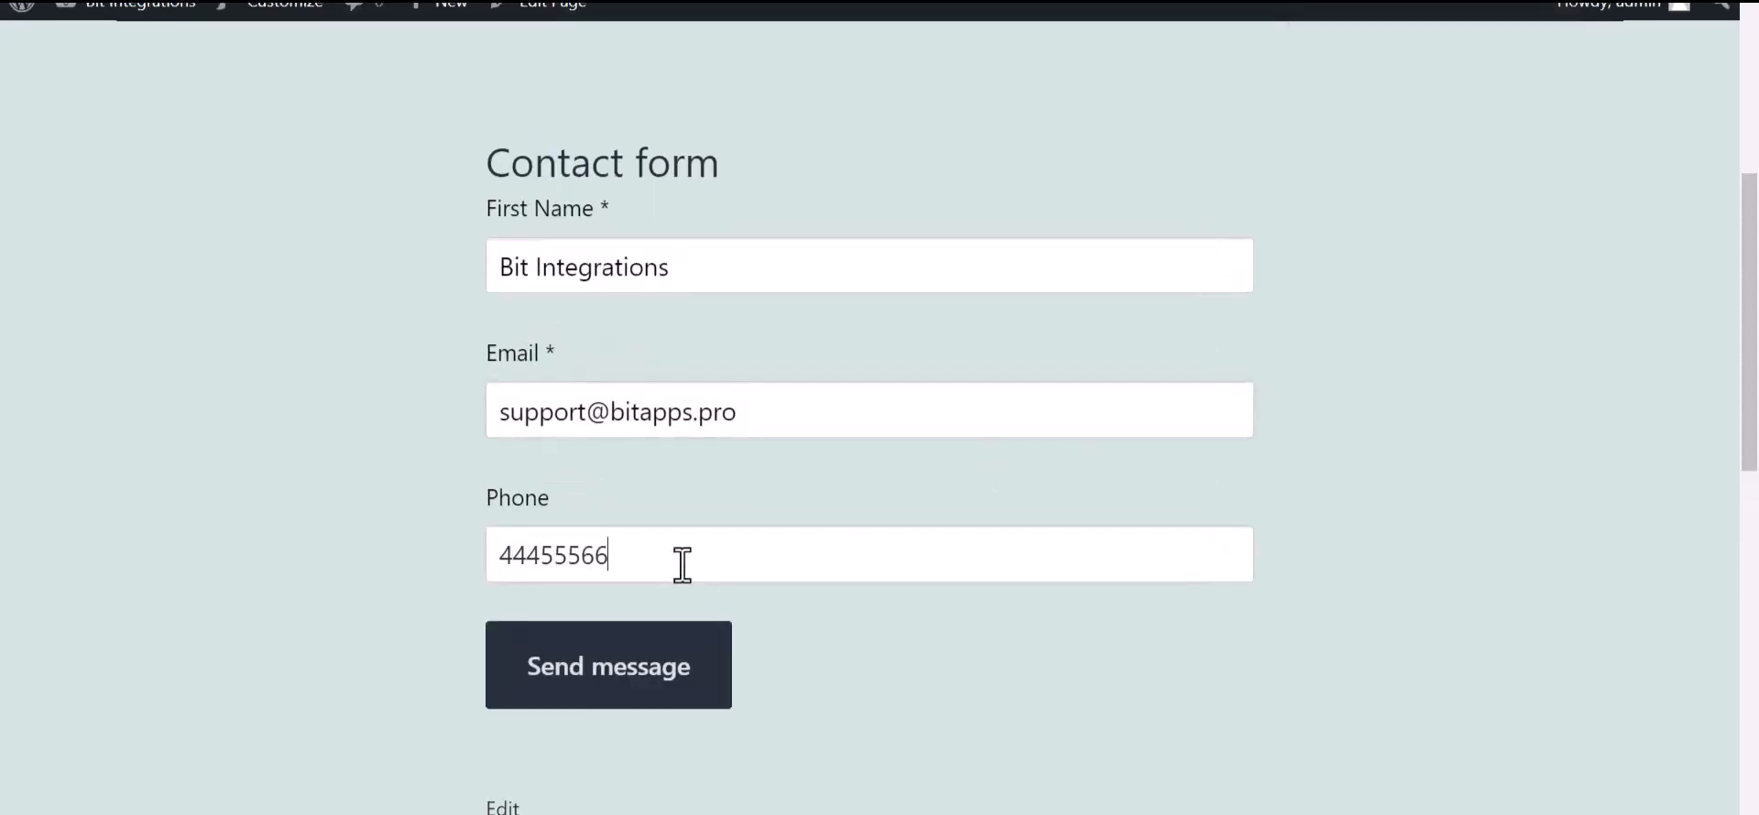
click(714, 696)
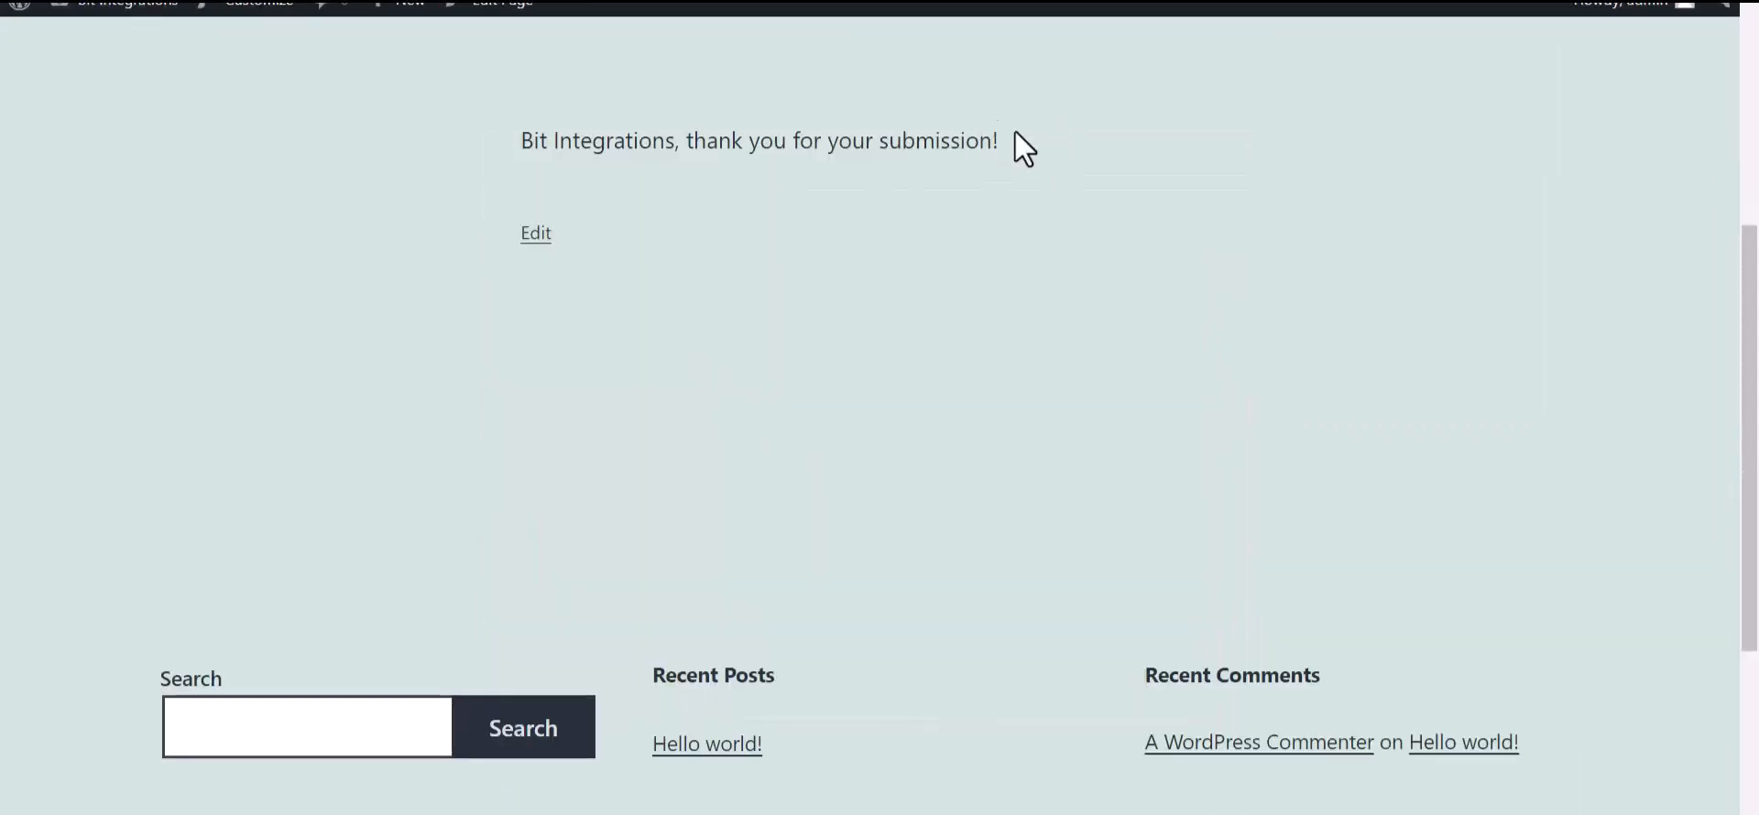
drag(1015, 130, 703, 188)
click(704, 189)
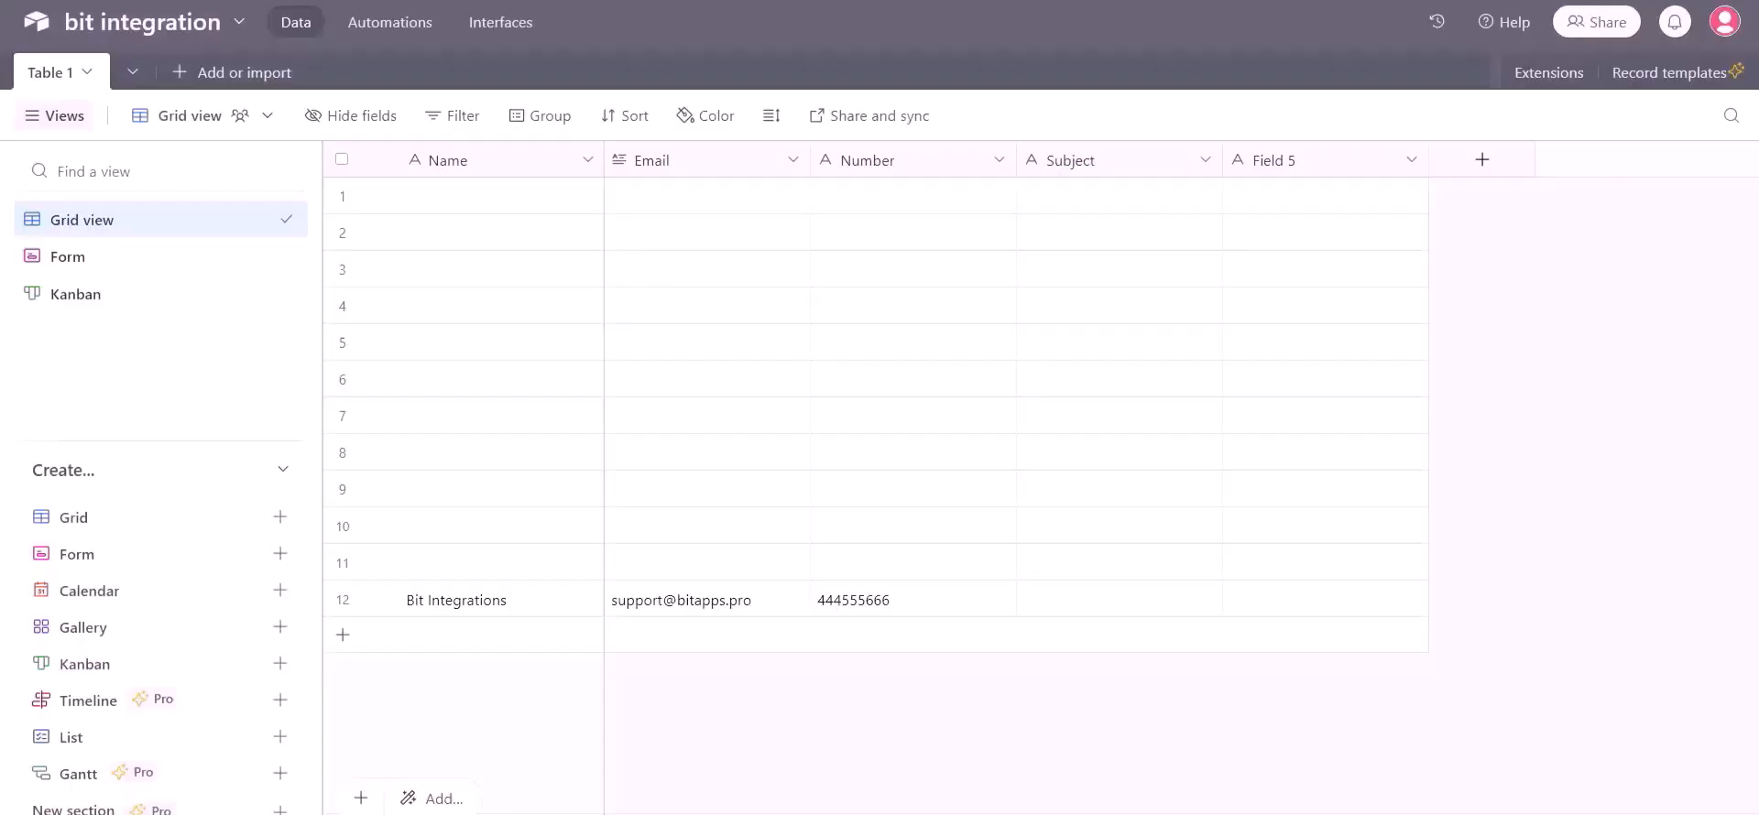